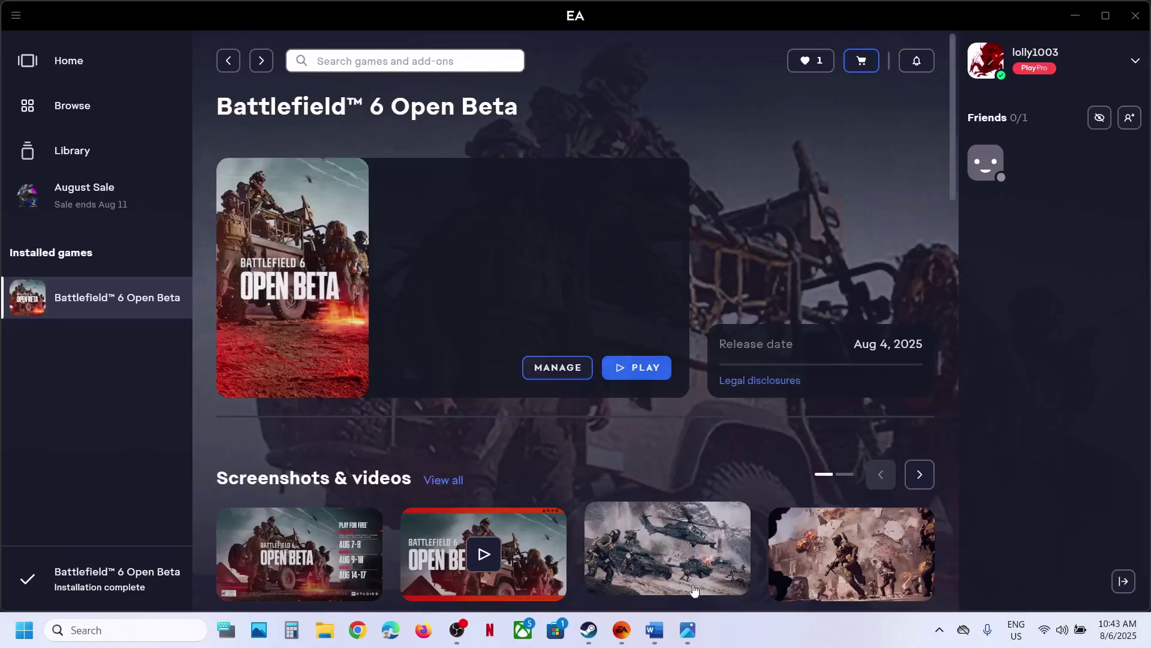
- Review the Battlefield 6 library page and the EA setup error screenshot
click(590, 630)
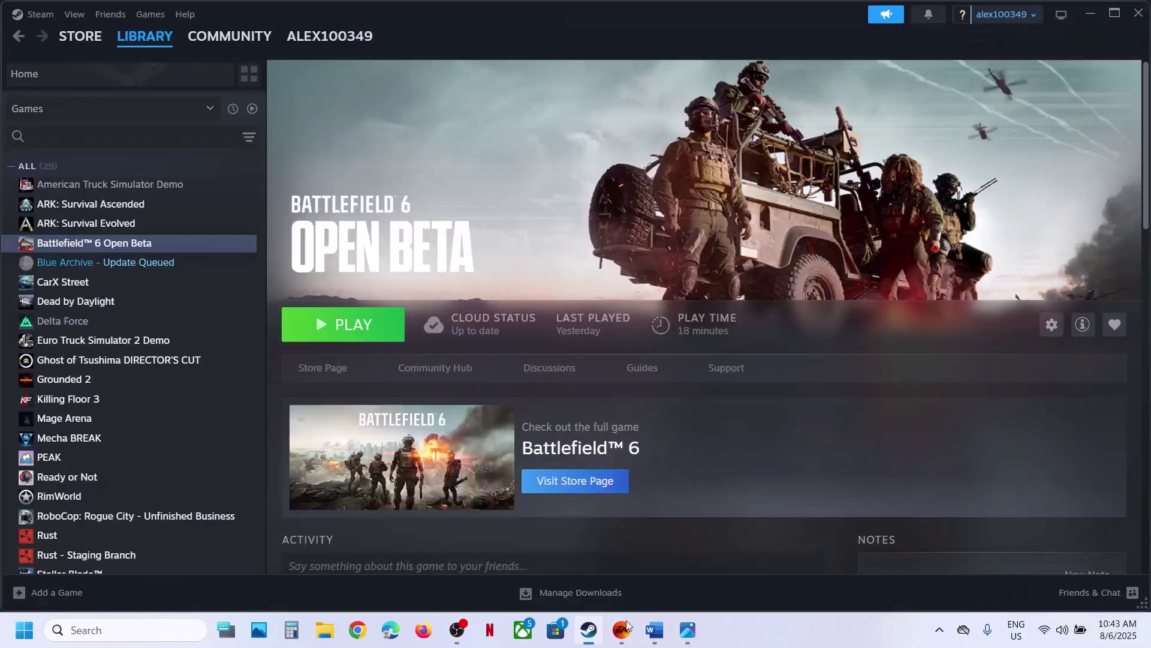
click(688, 630)
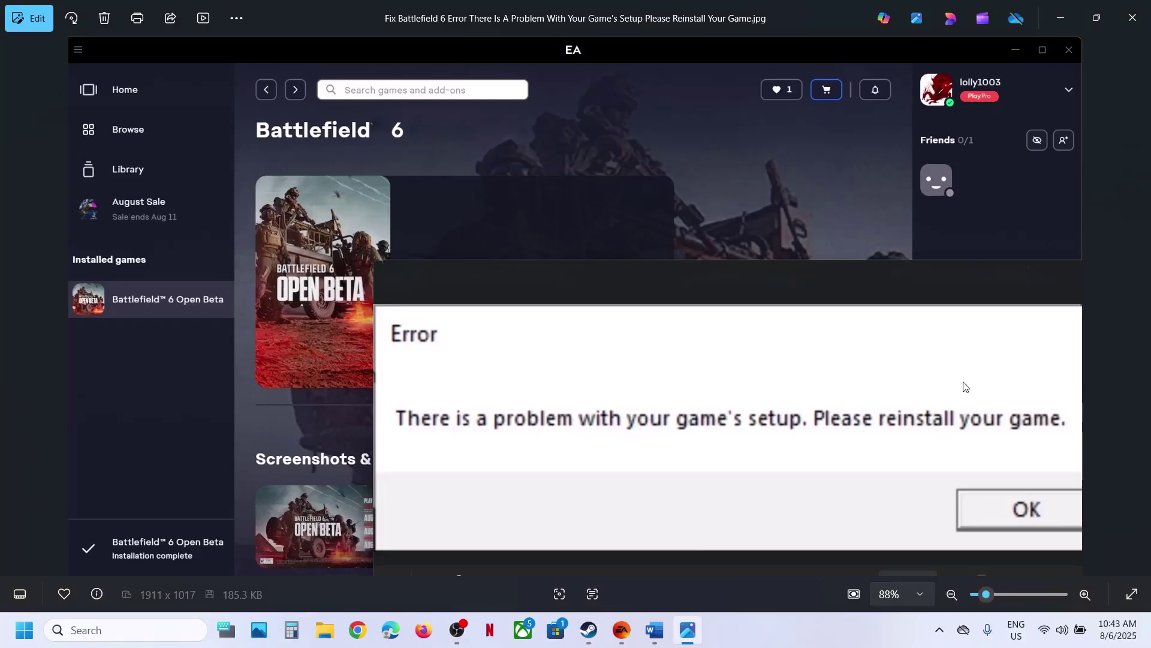
click(1057, 18)
- Copy the Visual C++ downloads link from the BF 6 Word notes into Chrome's address bar
click(654, 629)
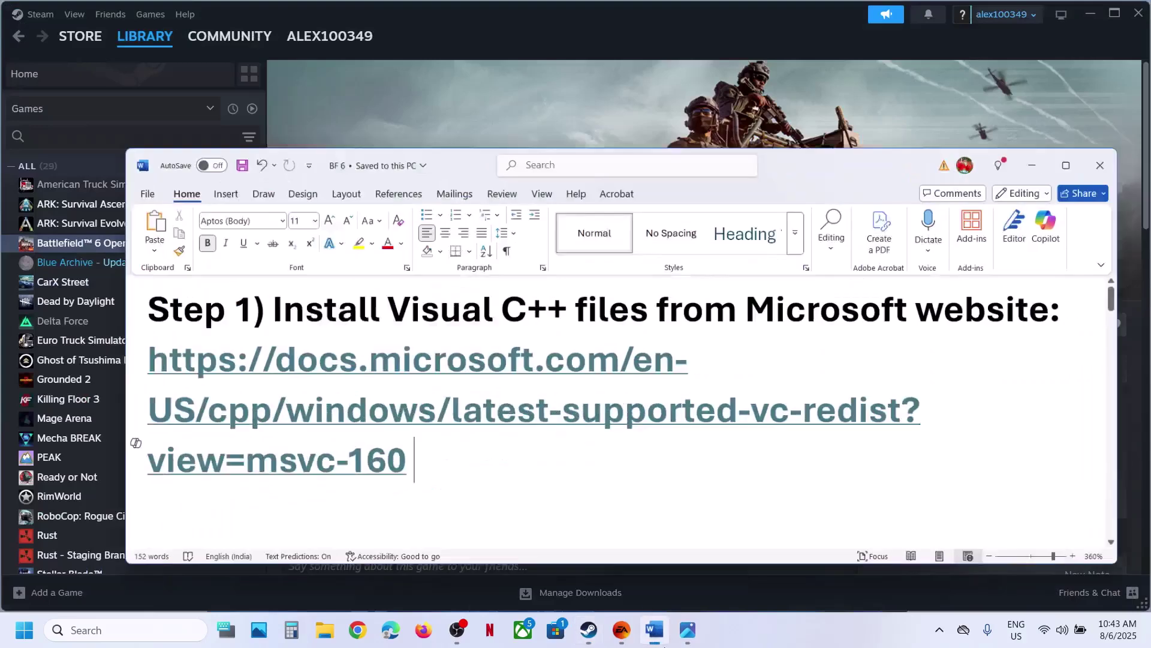
triple_click(225, 389)
key(ctrl+c)
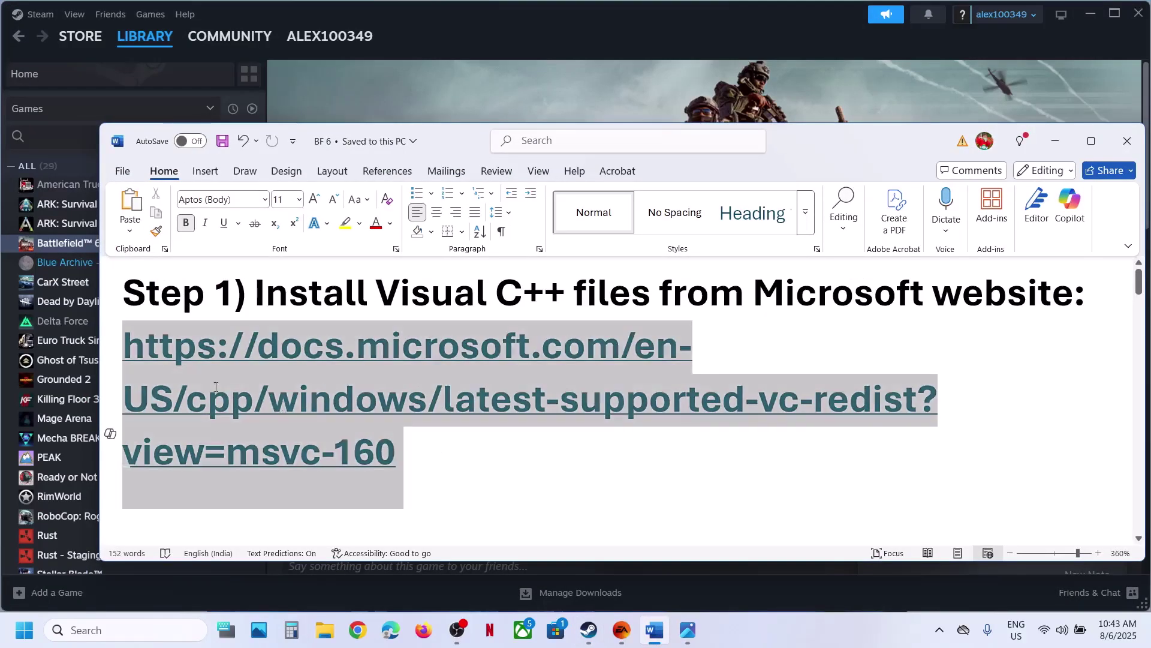
click(358, 630)
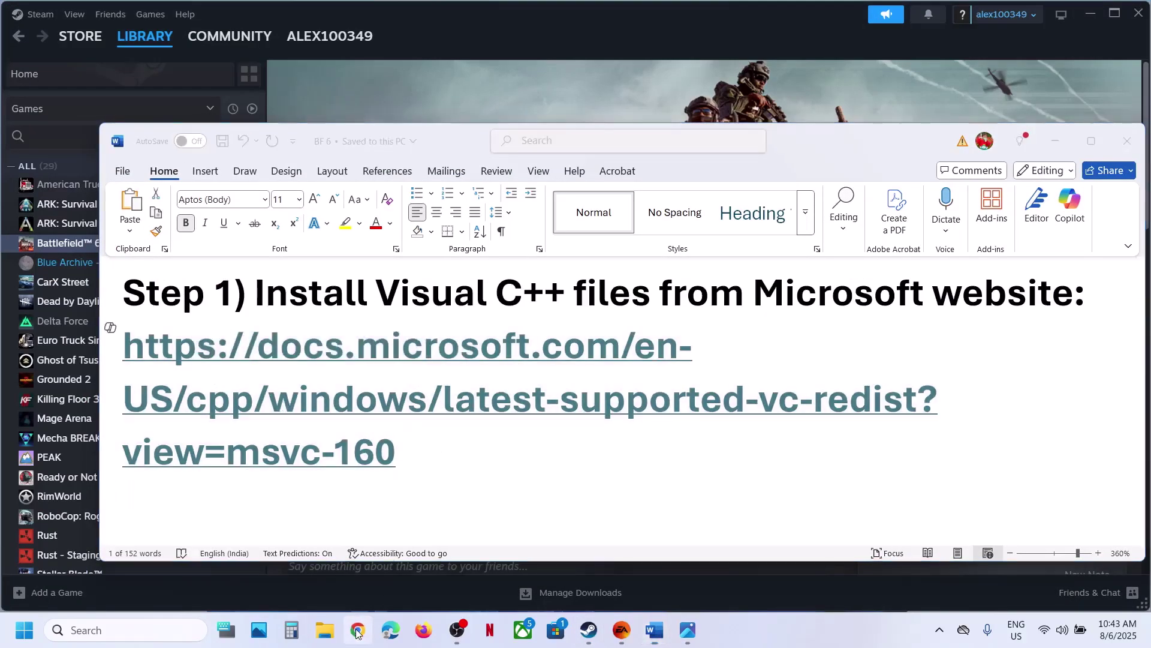
key(ctrl+v)
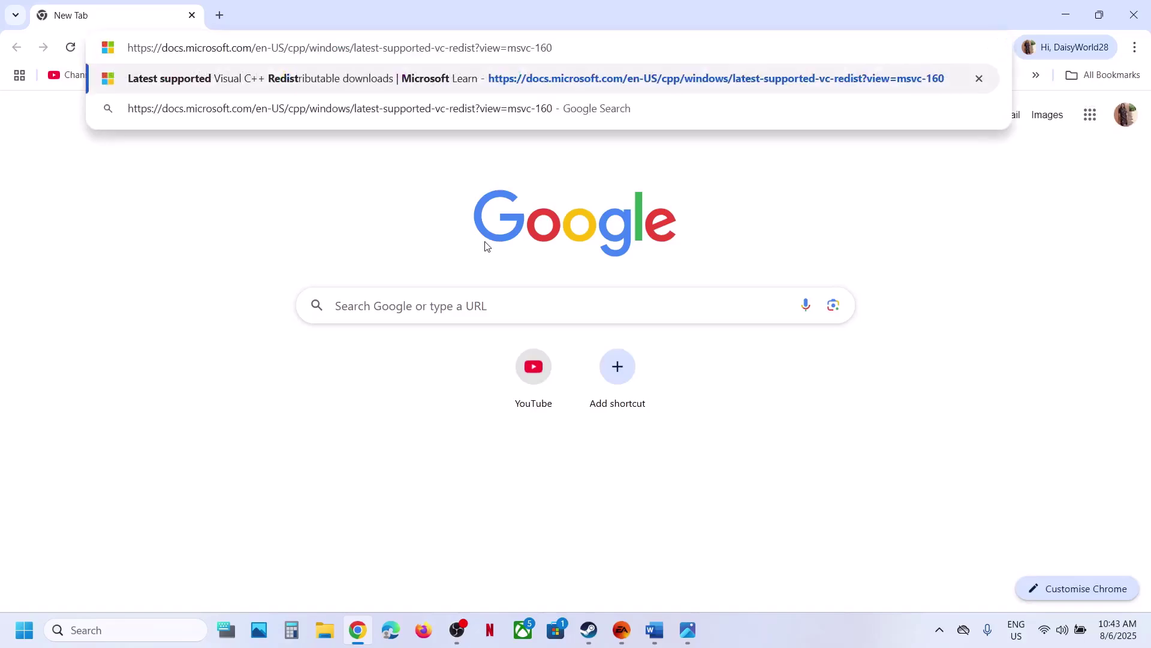
- Load the Microsoft Learn redistributable page and pick the X86 and X64 download links from its table
key(Return)
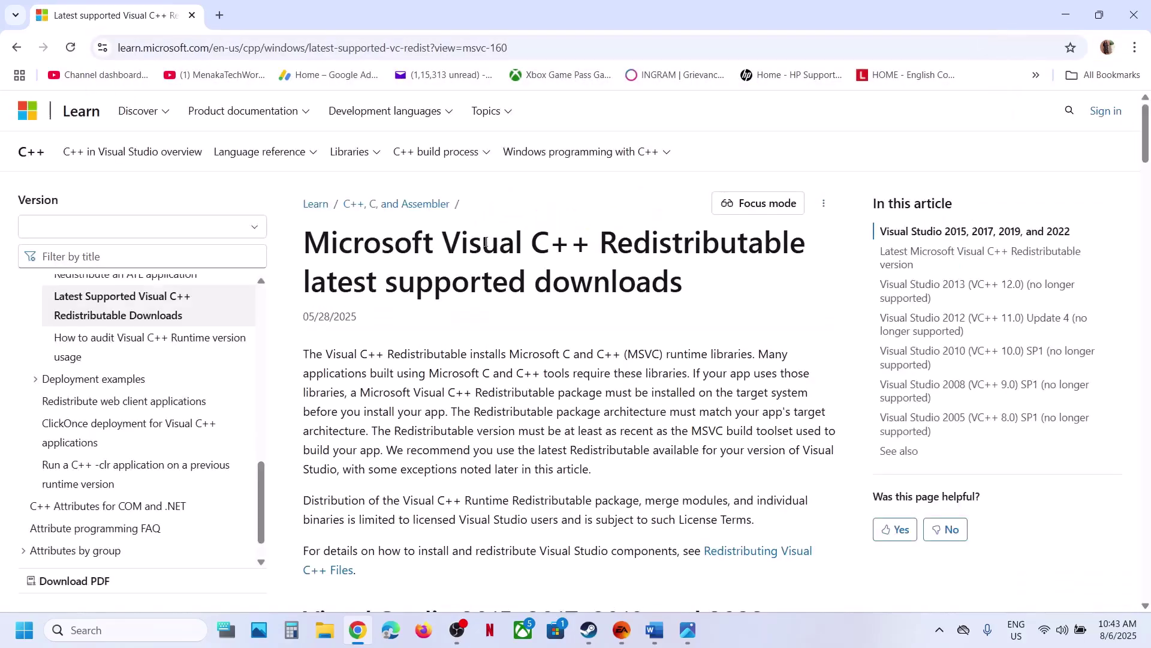
scroll(428, 424, down, 4)
scroll(428, 425, down, 1)
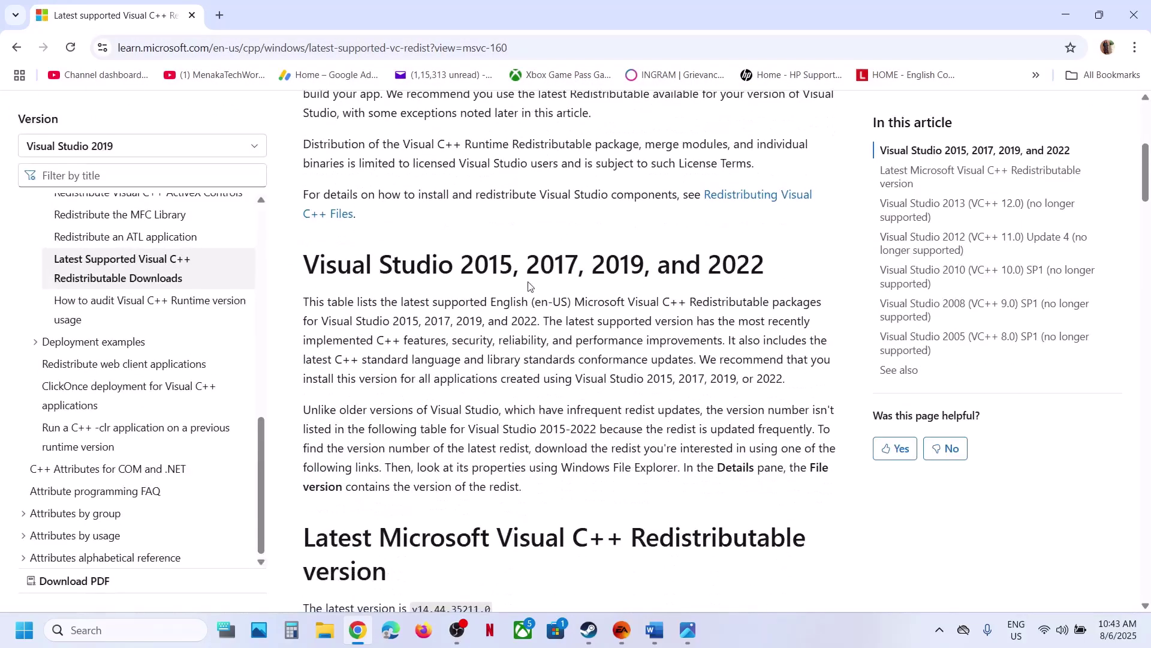
scroll(428, 391, down, 5)
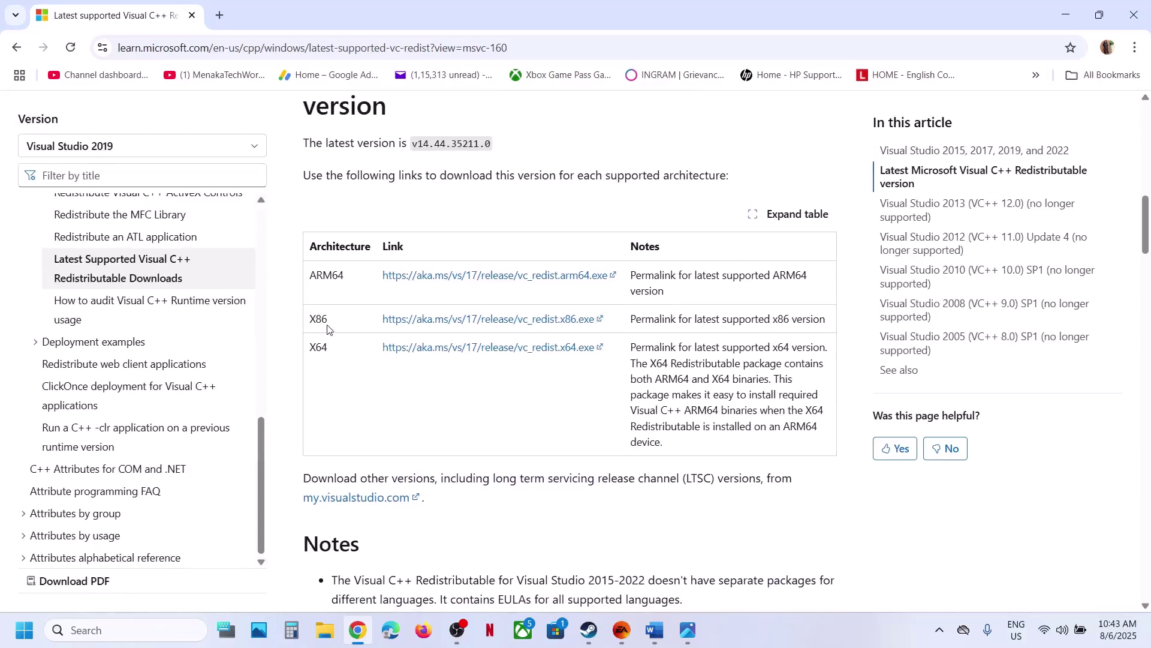
double_click(324, 317)
double_click(319, 348)
double_click(317, 319)
- Download vc_redist.x86.exe and repair it, approving the UAC prompt
click(454, 325)
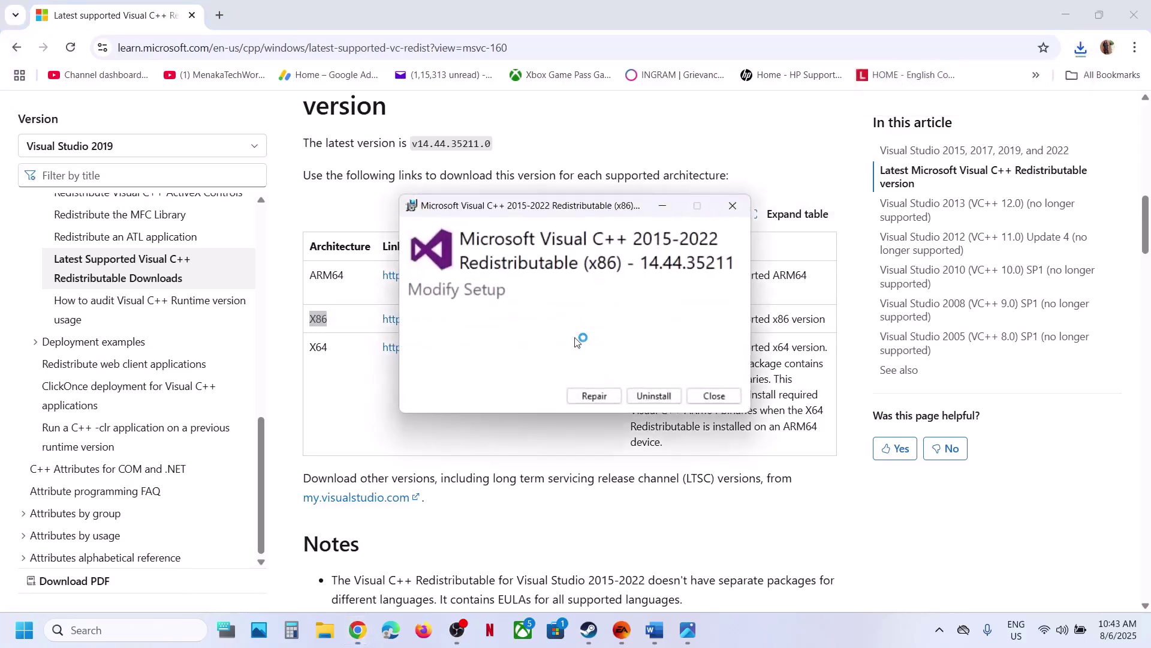
click(591, 397)
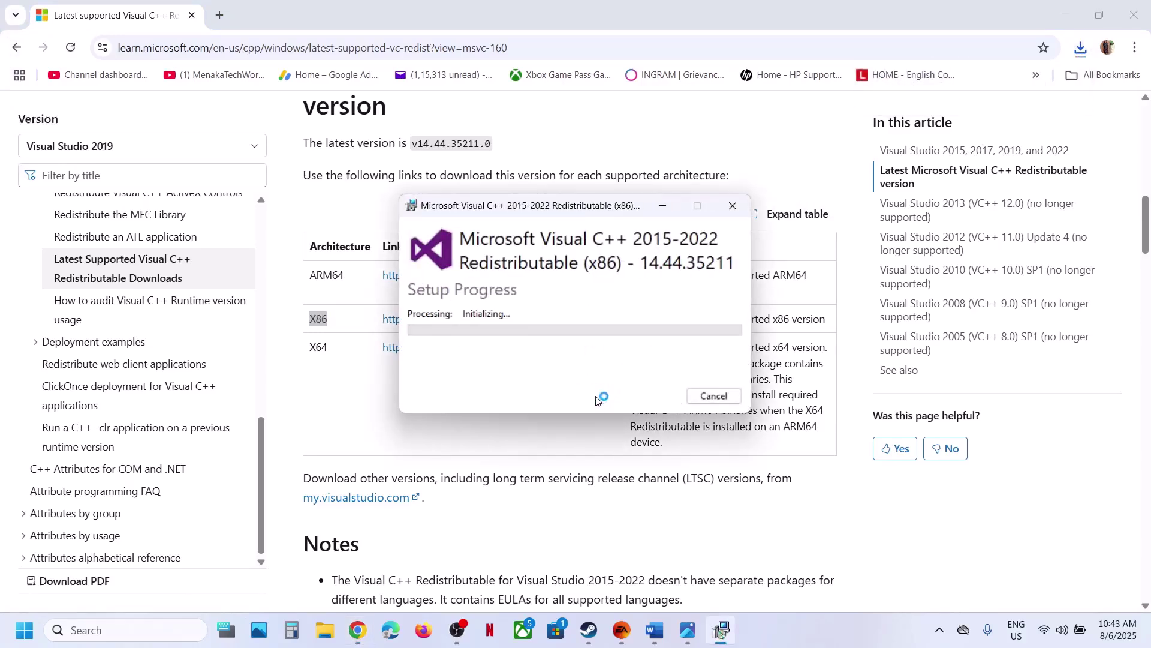
click(536, 420)
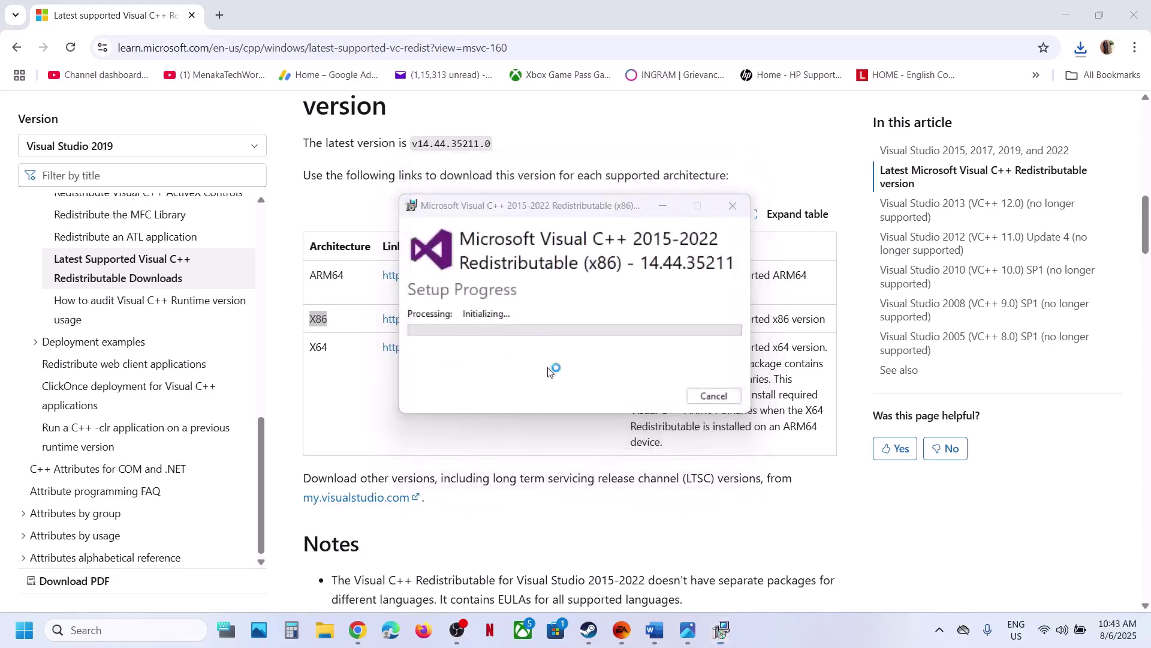
- Download and run vc_redist.x64.exe, then repair it and approve the UAC prompt
double_click(317, 348)
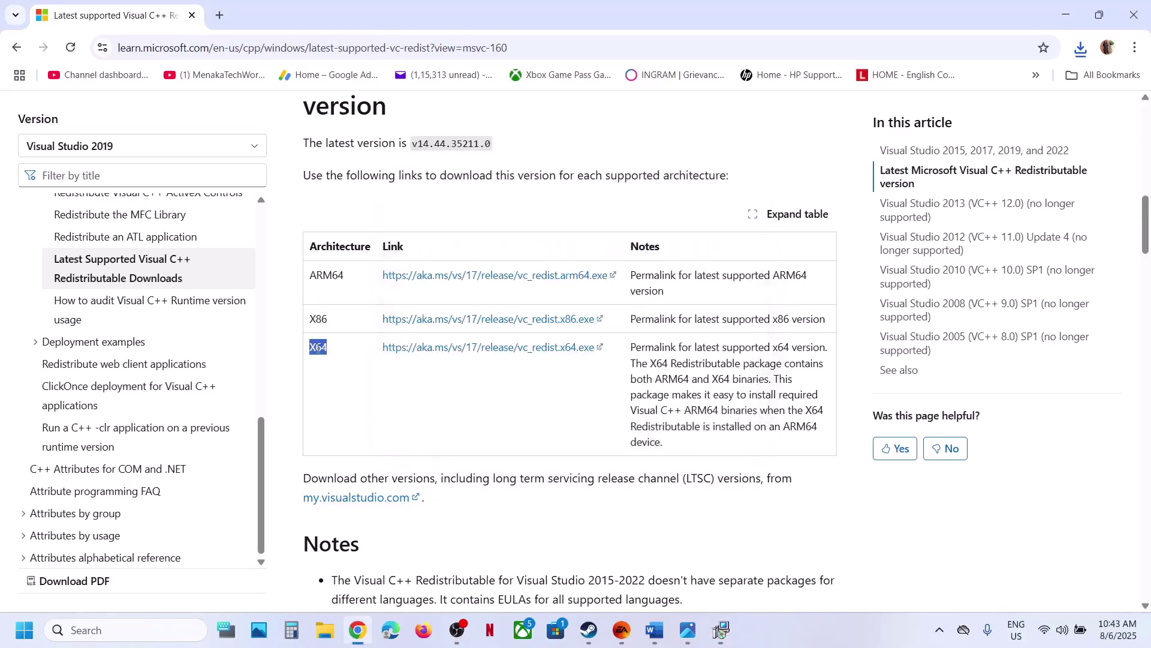
click(1080, 48)
click(954, 110)
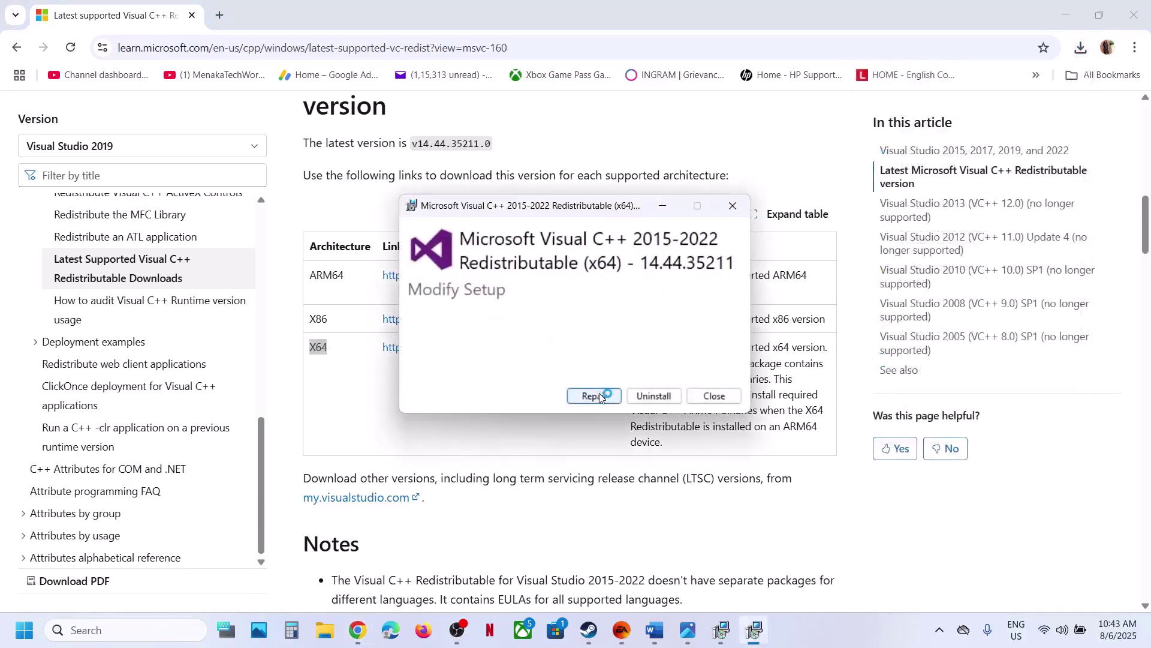
click(594, 396)
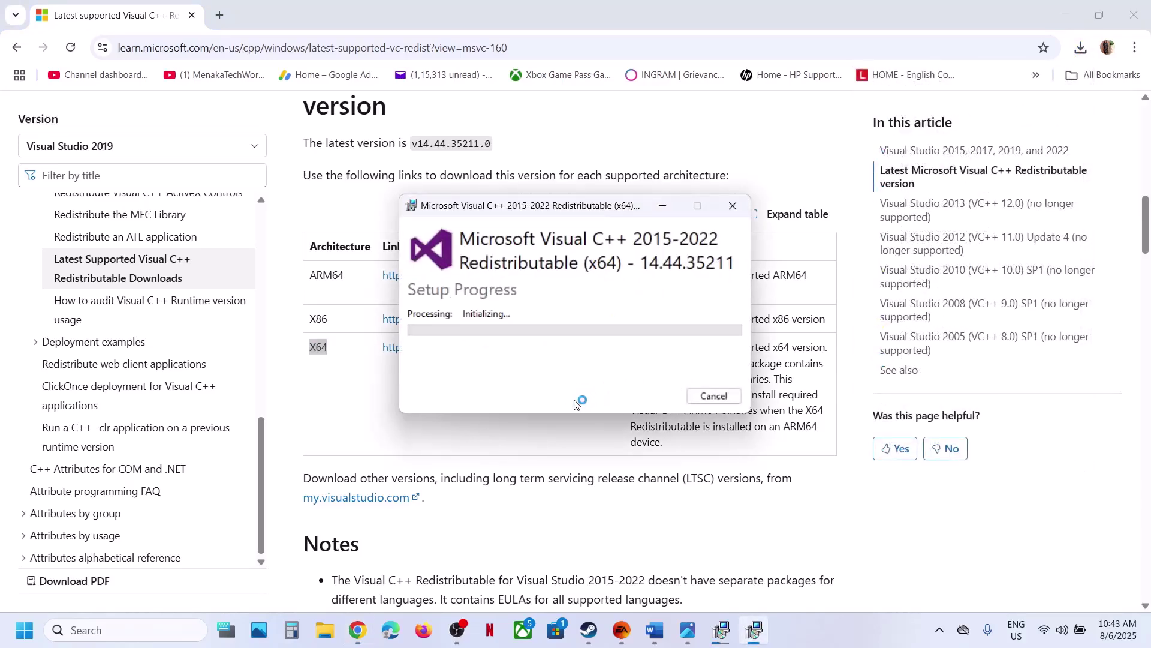
click(498, 424)
- Place the x86 success window and x64 installer side by side, back on the downloads page
click(722, 629)
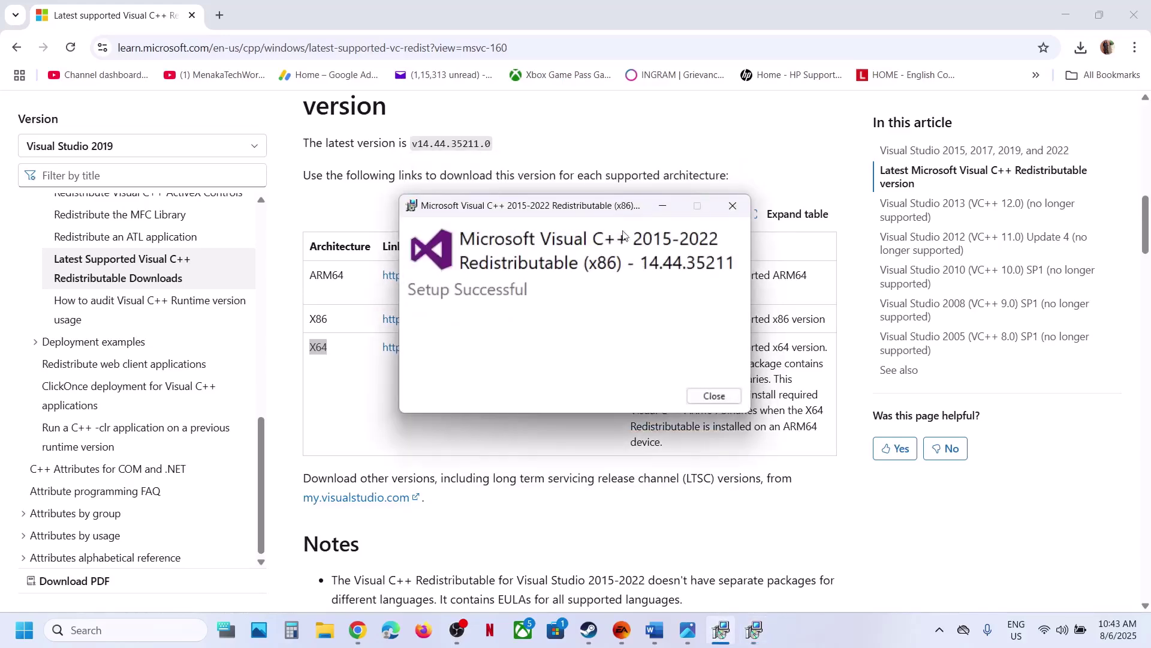
drag(612, 216, 352, 242)
drag(579, 198, 766, 254)
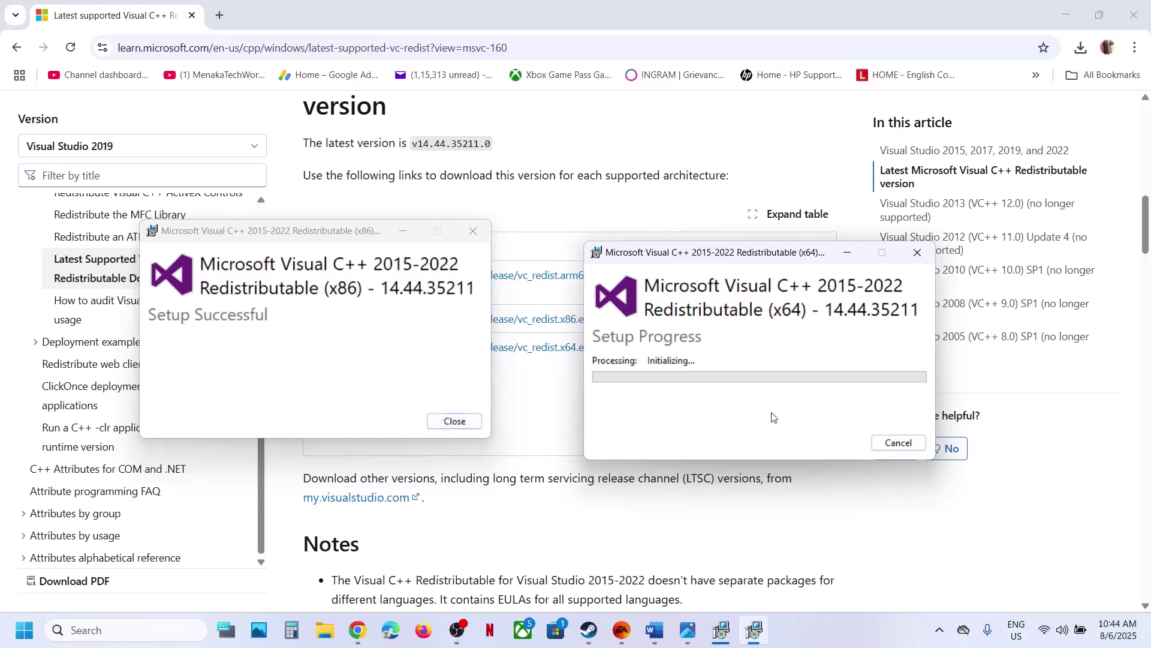
click(582, 549)
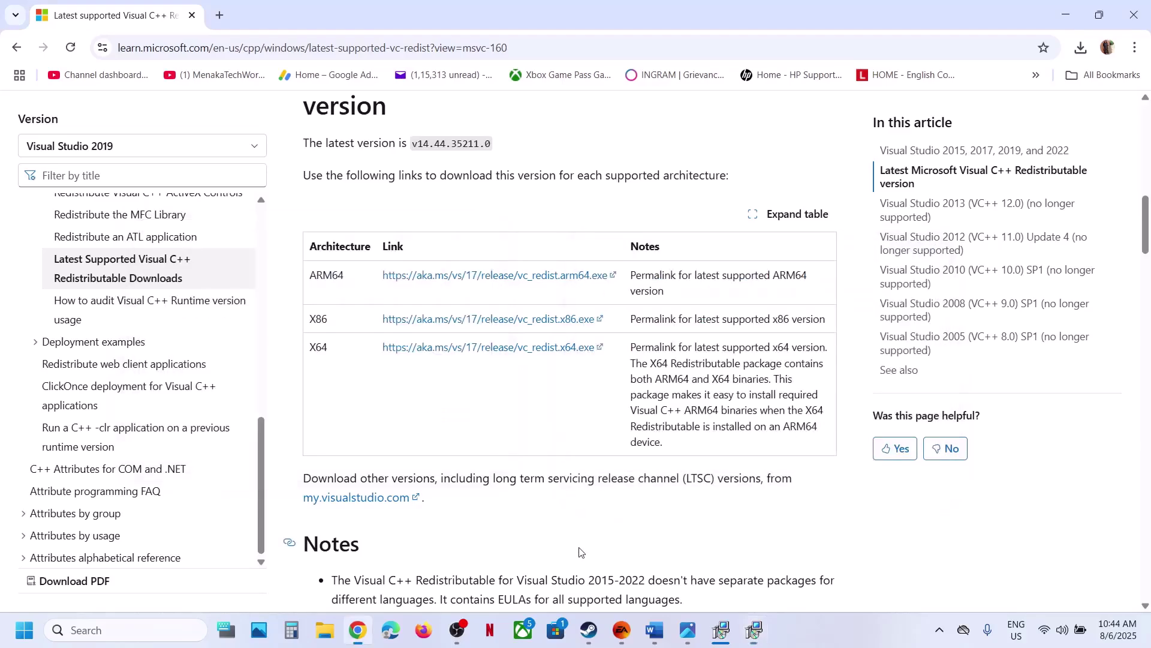
click(24, 630)
- Show the restart power options, then select Step 2's Media Feature Pack link in Word
click(436, 578)
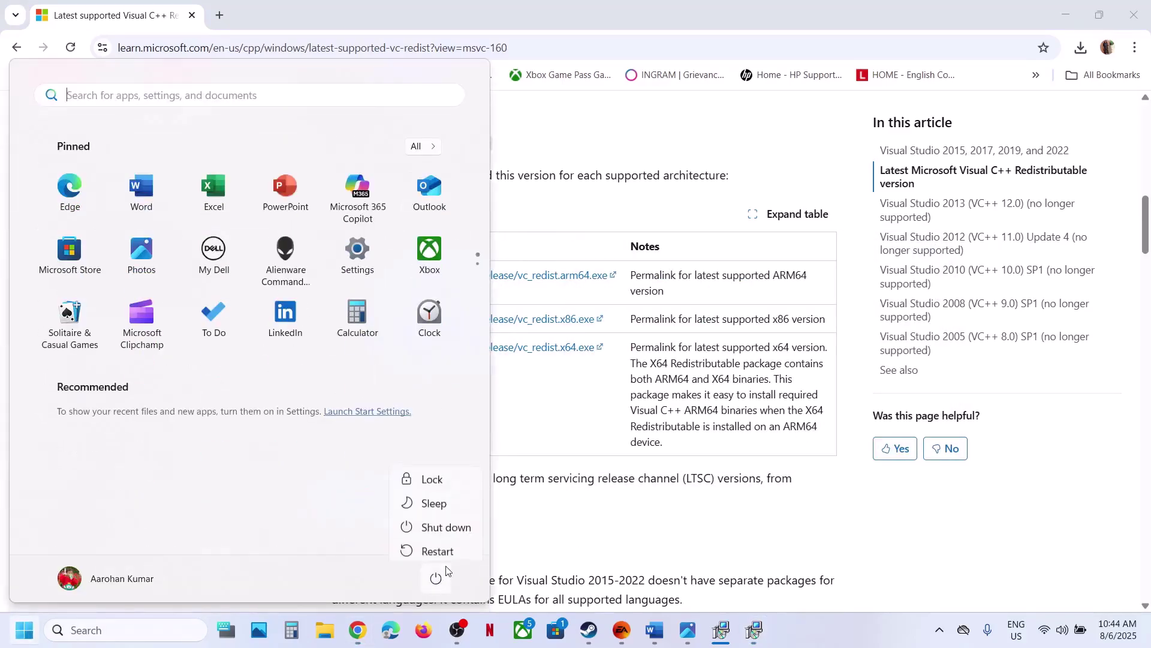
click(655, 629)
scroll(573, 419, down, 5)
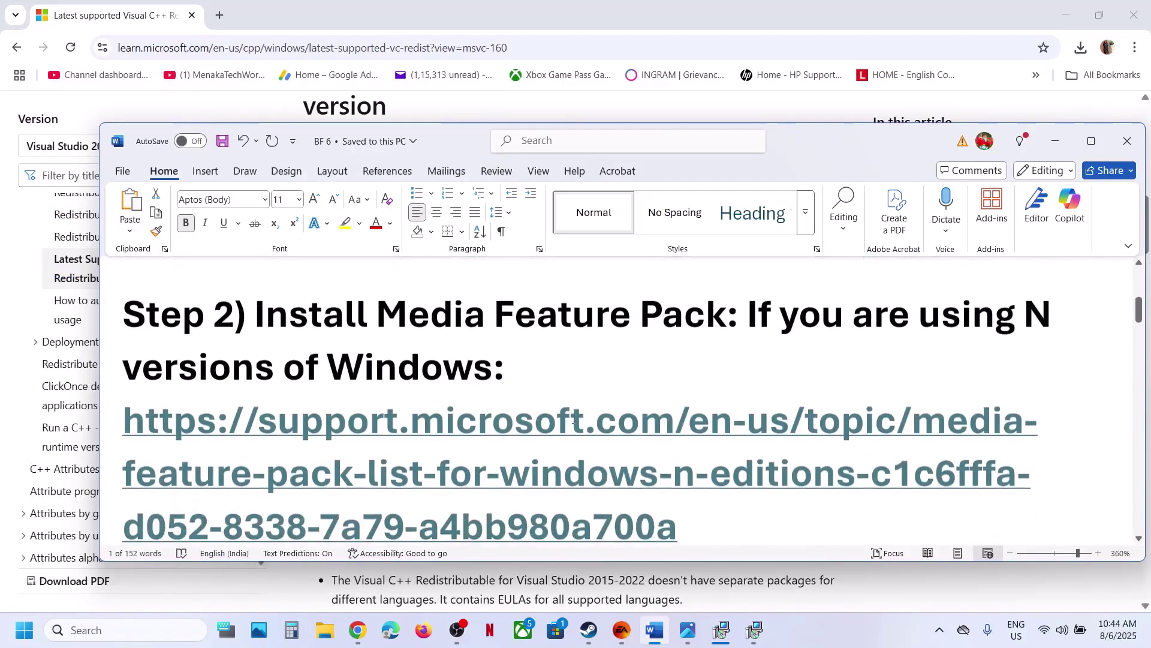
scroll(573, 418, down, 1)
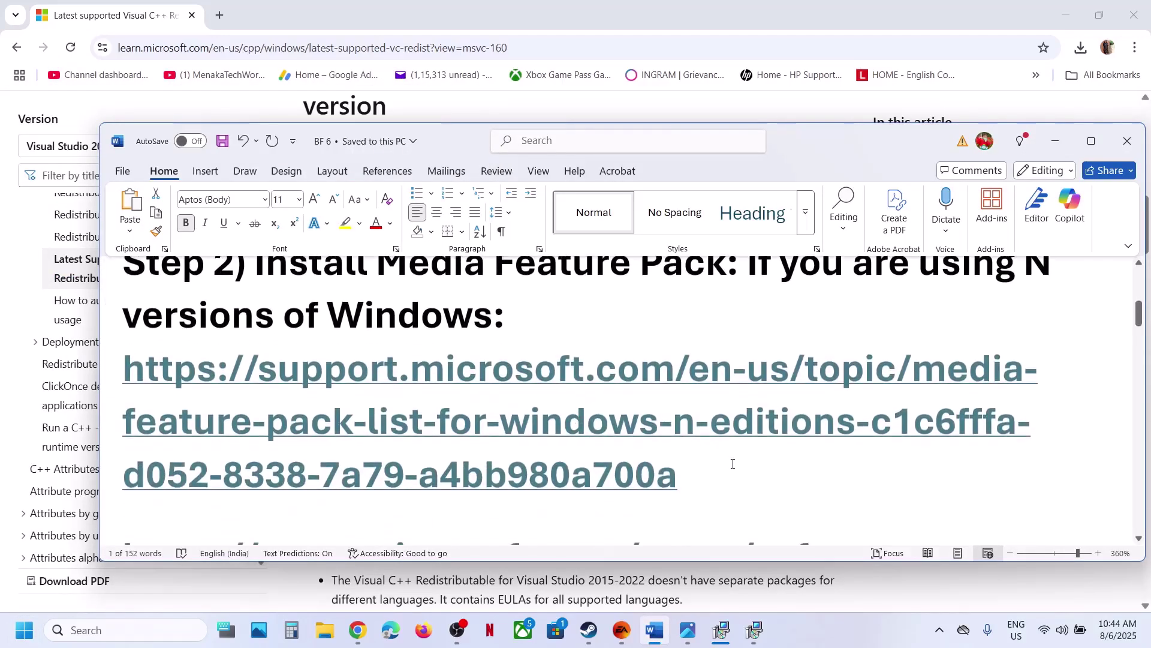
drag(726, 475, 267, 378)
key(ctrl+c)
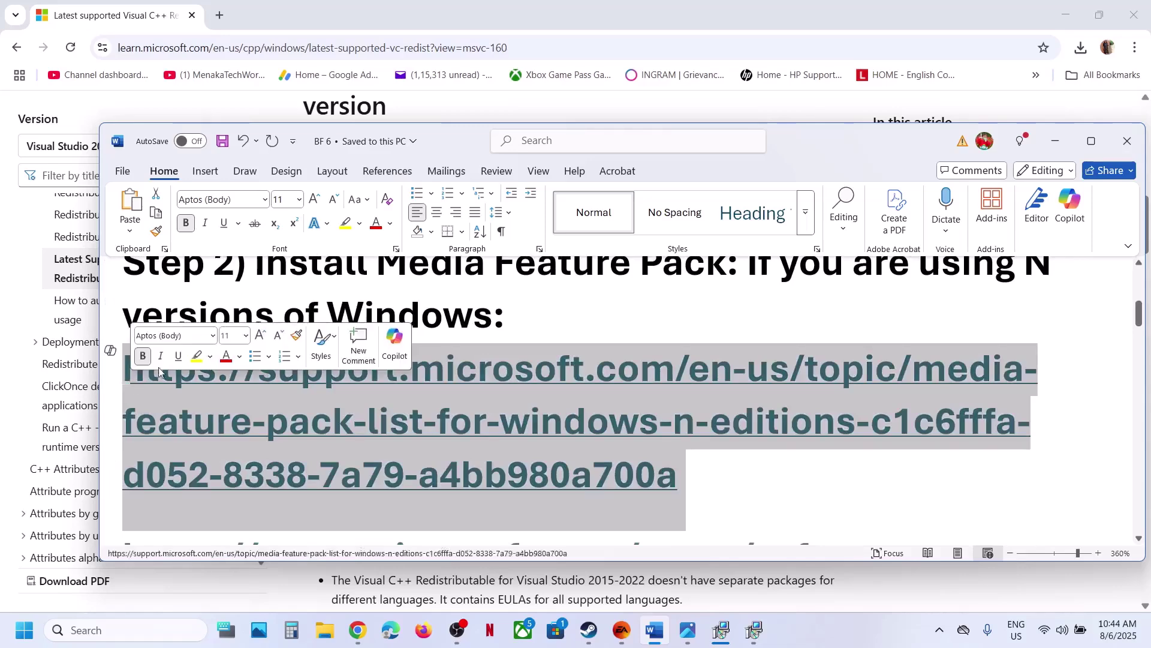
- Maximize the Word notes and read the sentence about N versions of Windows
click(1094, 148)
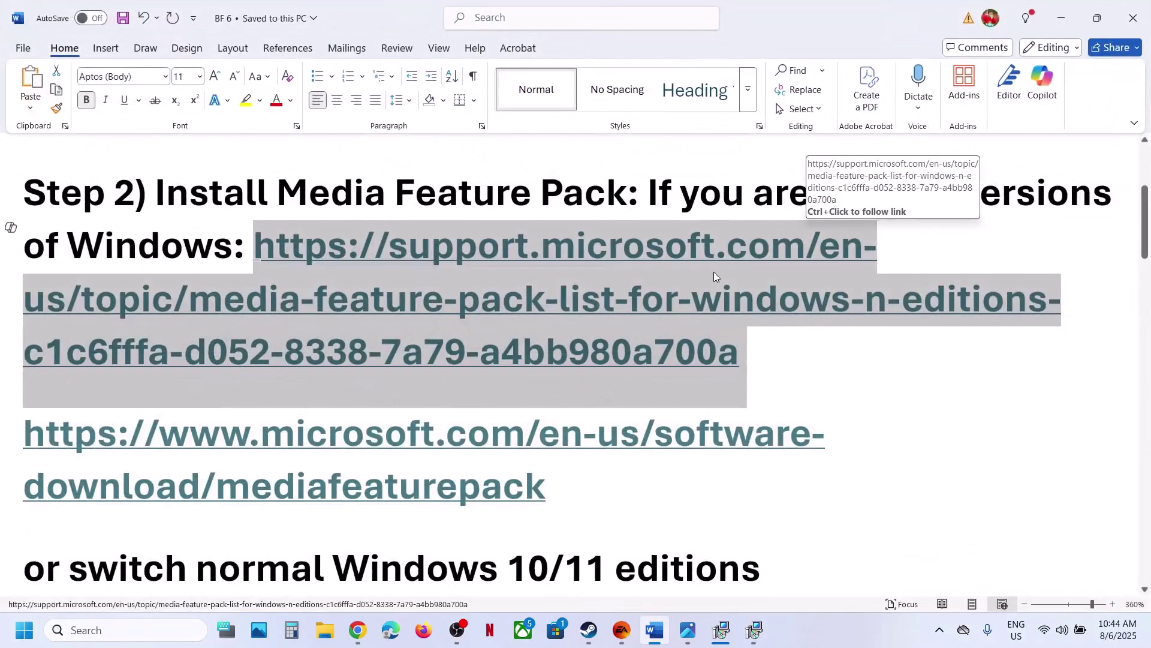
scroll(720, 282, up, 3)
drag(719, 320, 232, 373)
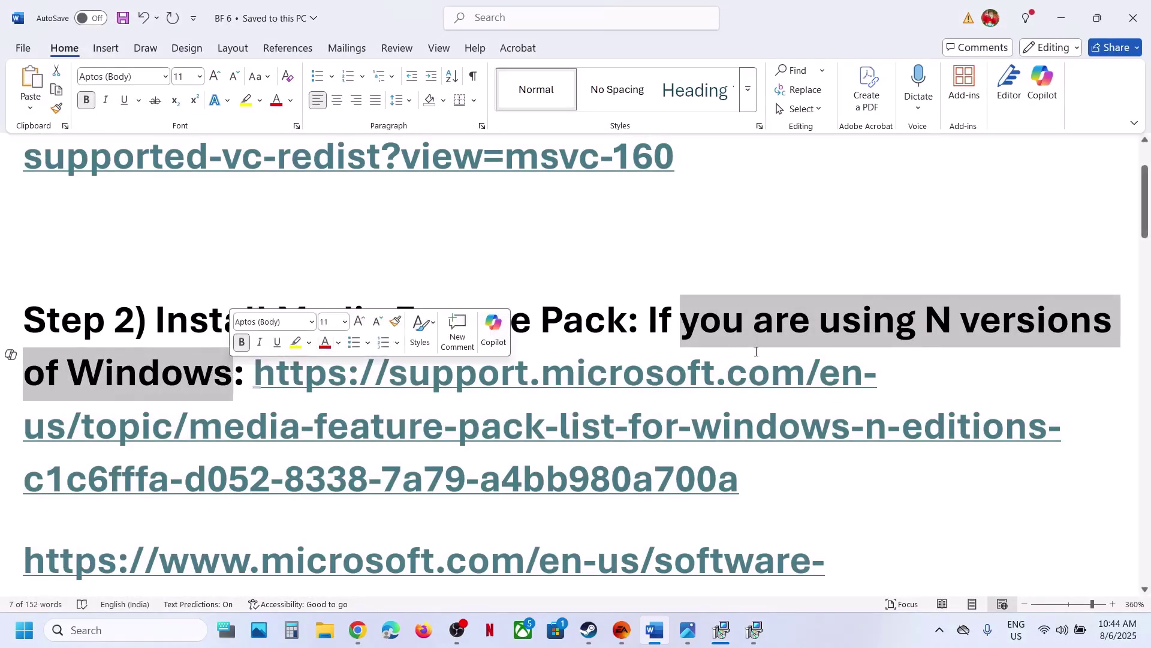
click(464, 415)
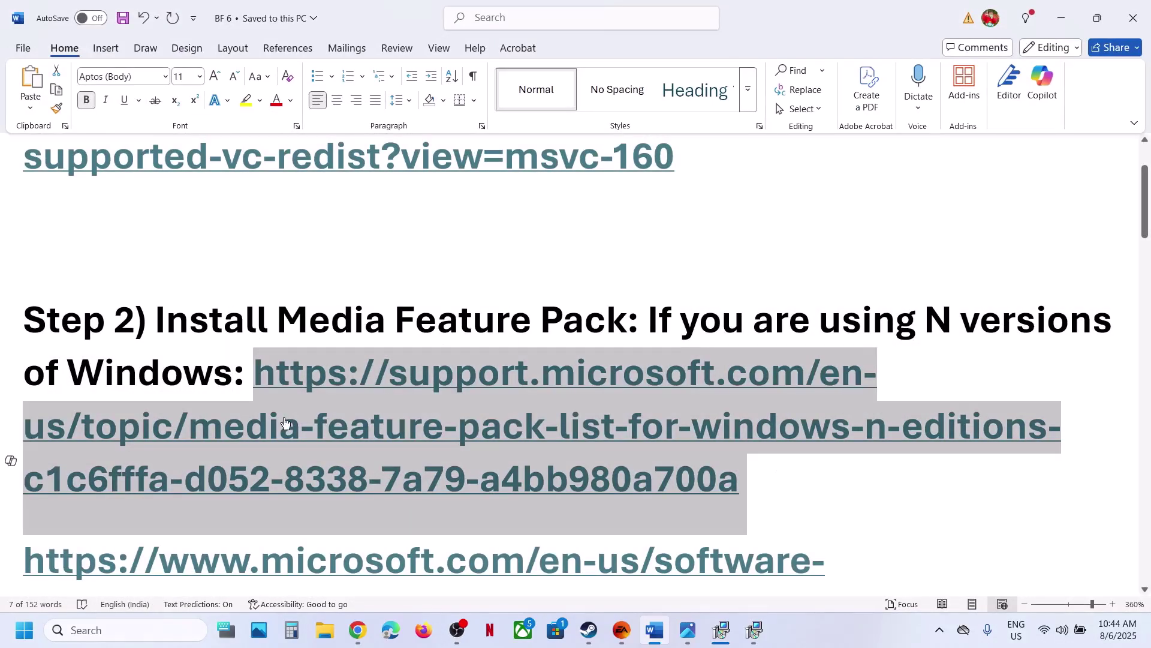
click(358, 630)
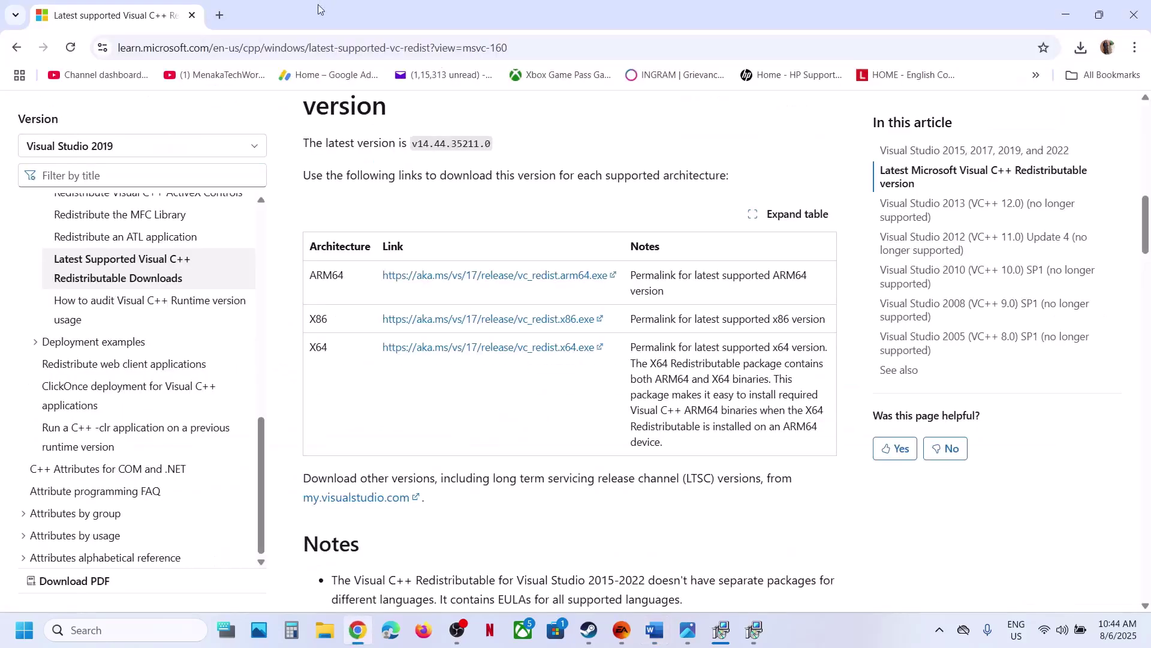
- Load the Media Feature Pack support page from the copied link in a new tab
click(213, 15)
key(ctrl+v)
key(Return)
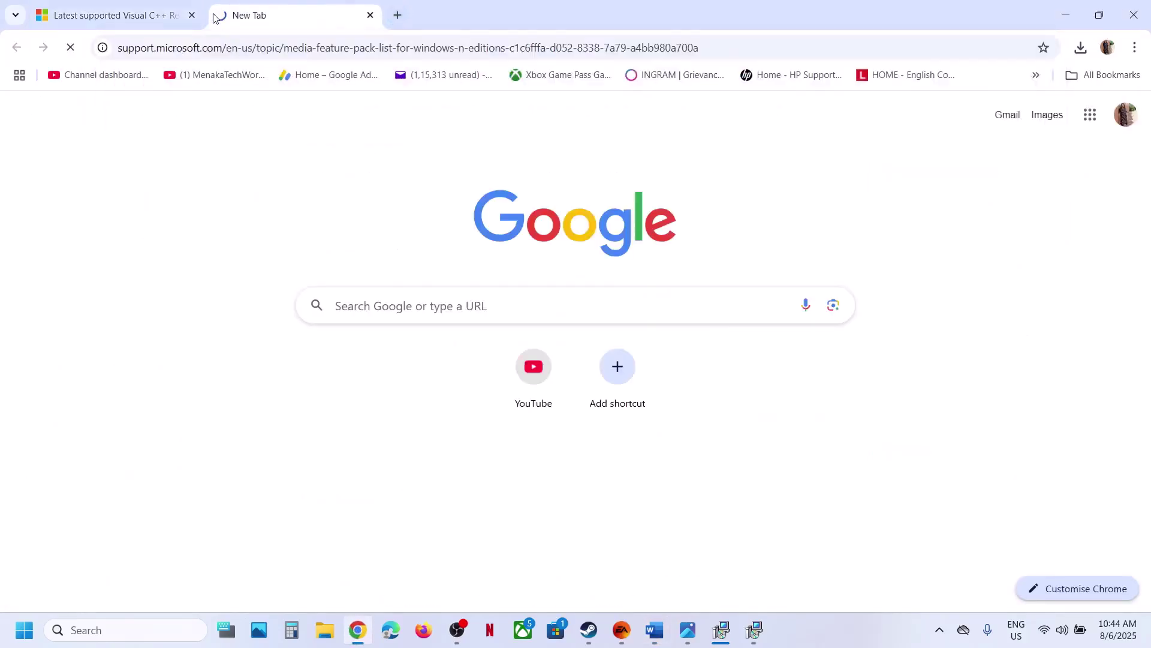
- Highlight the page heading and the Windows 10 N install instructions
drag(193, 191, 623, 215)
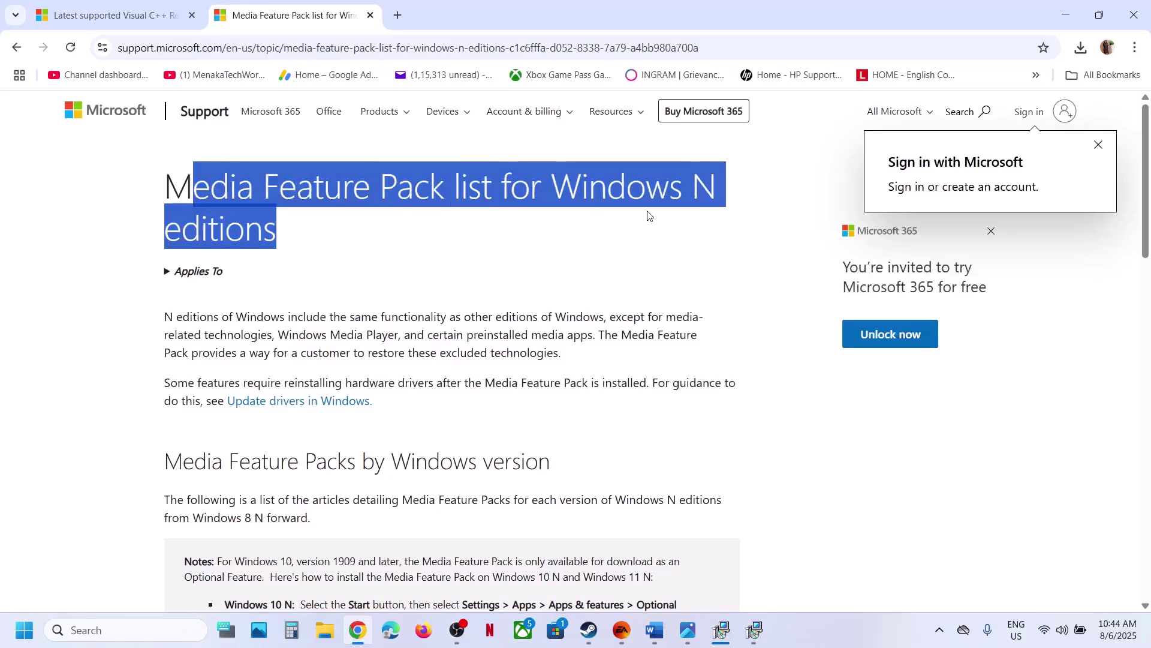
scroll(648, 215, down, 5)
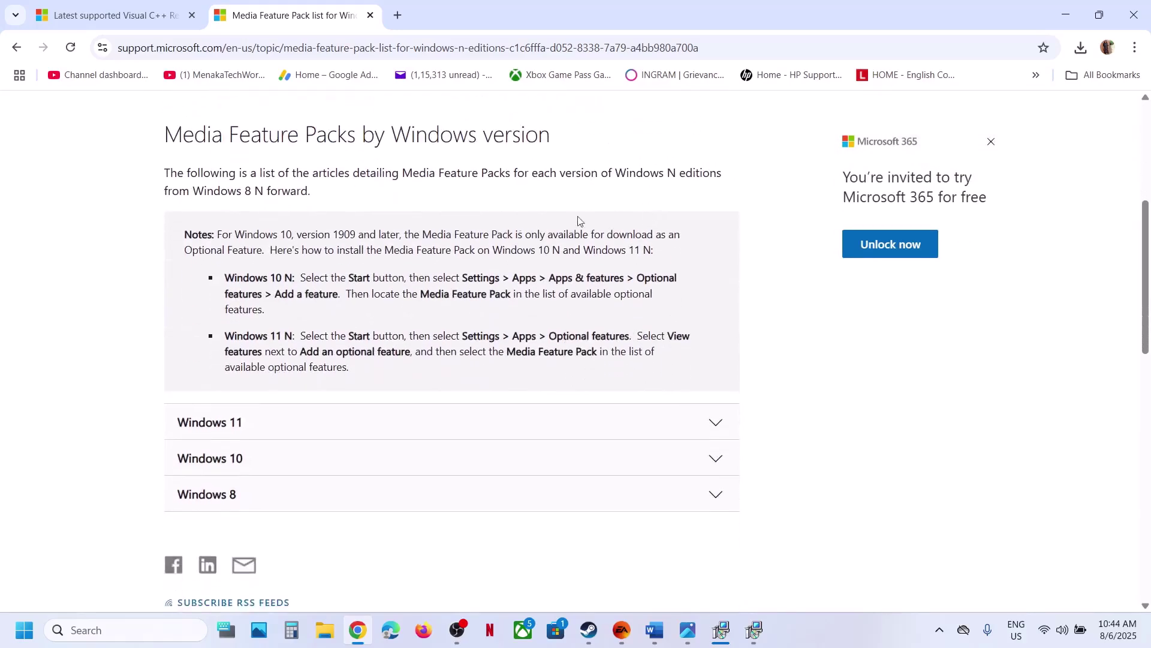
drag(230, 278, 292, 277)
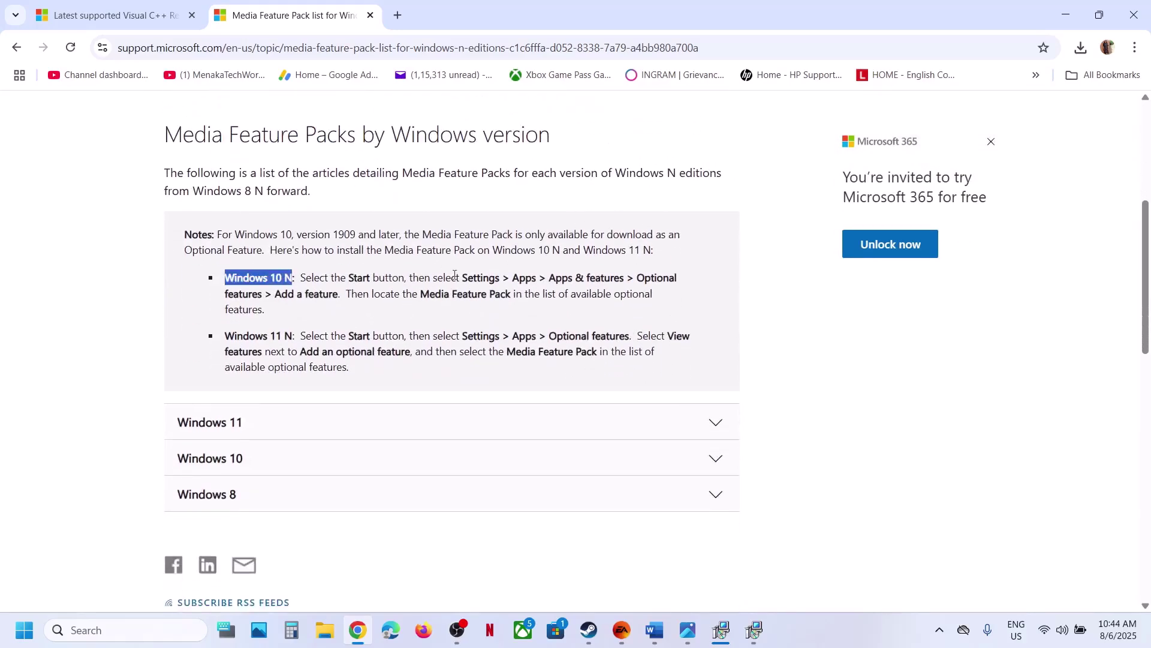
key(super+i)
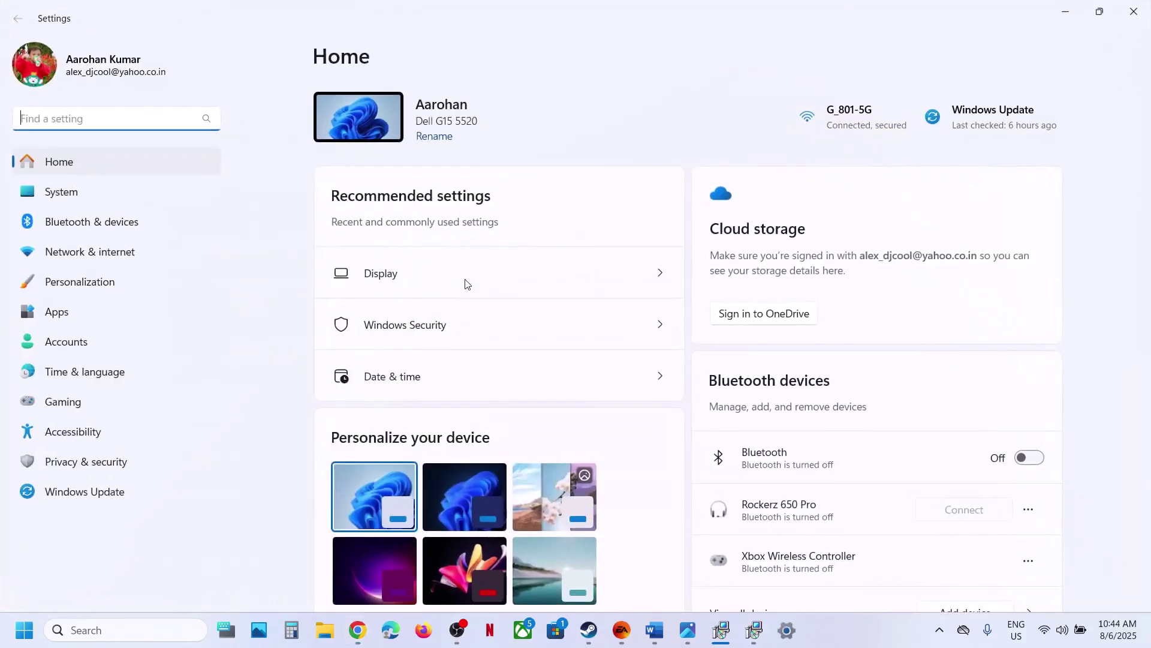
- Open Apps settings and check the article's Optional features > Add a feature path
click(57, 311)
key(alt+Tab)
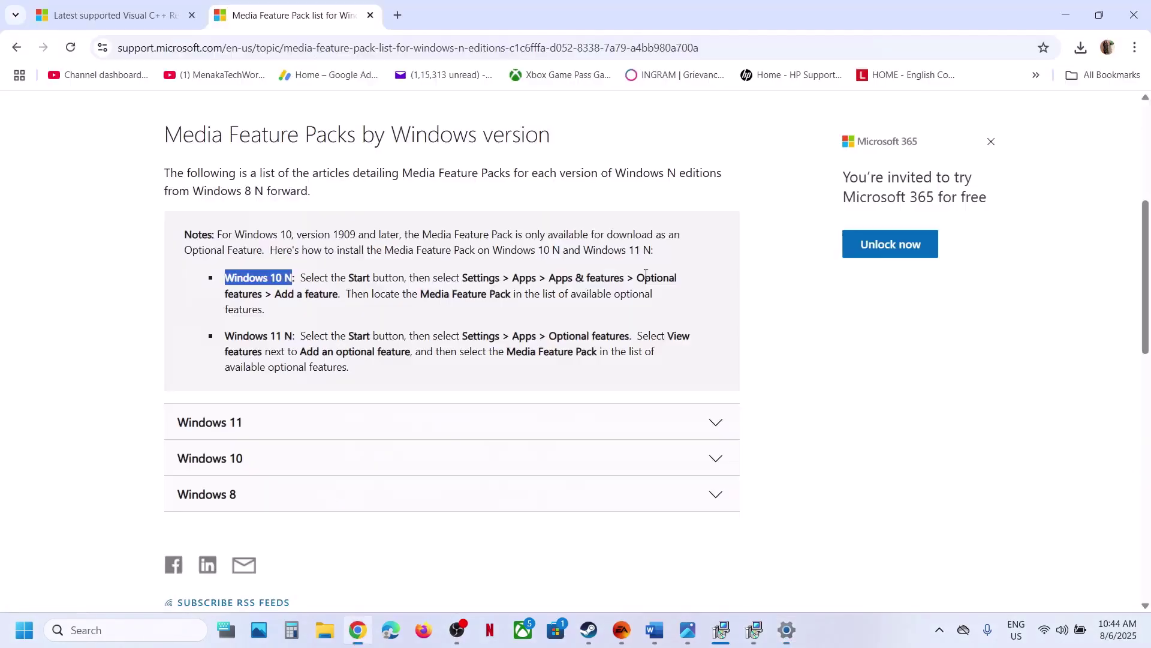
key(alt+Tab)
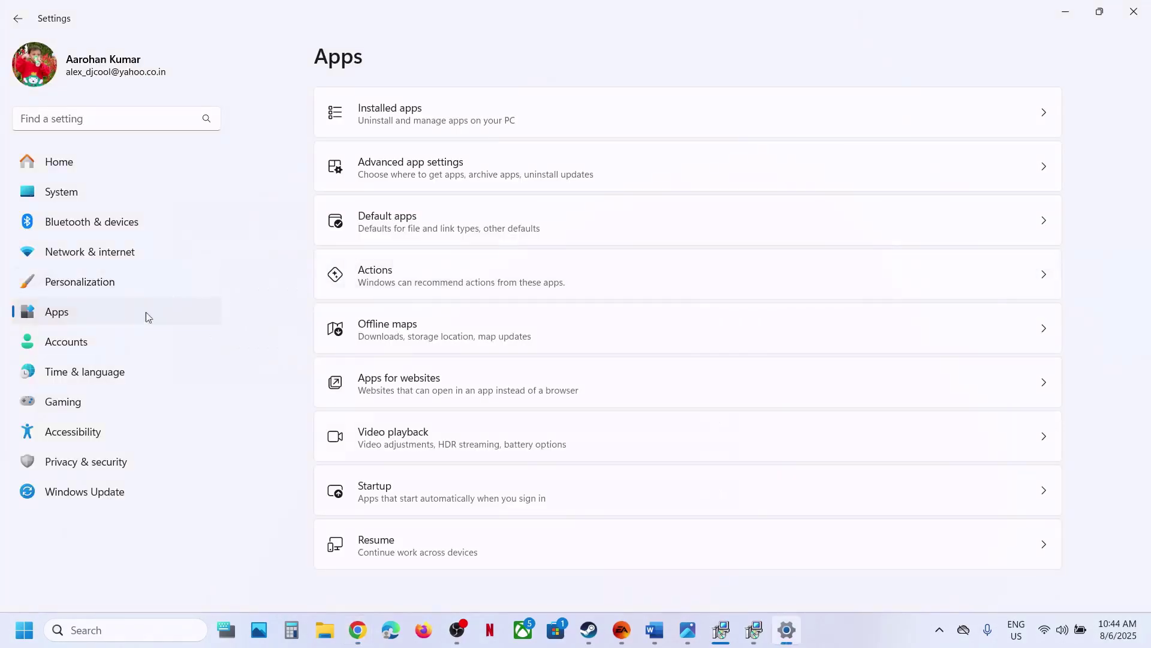
key(alt+Tab)
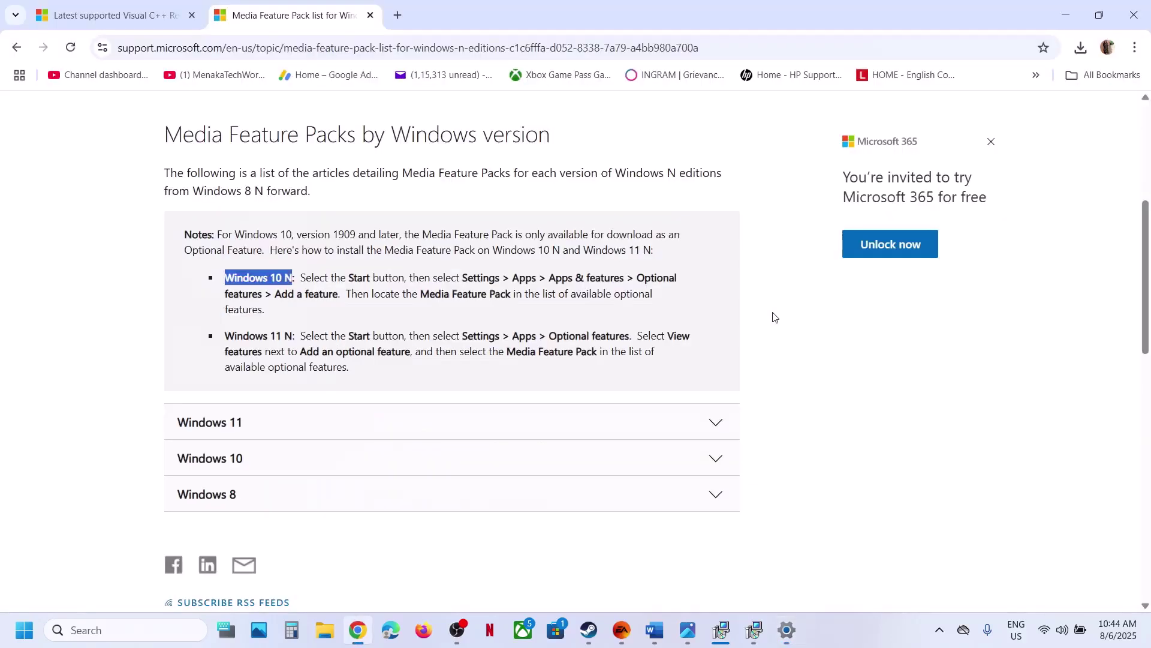
drag(638, 278, 324, 292)
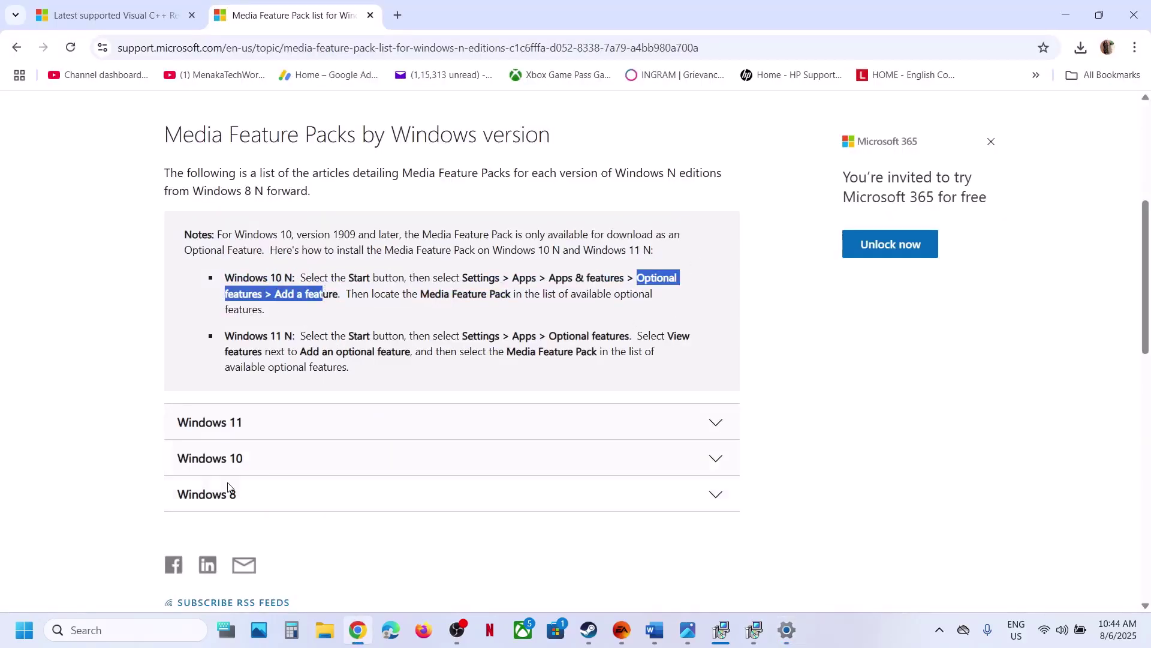
click(786, 630)
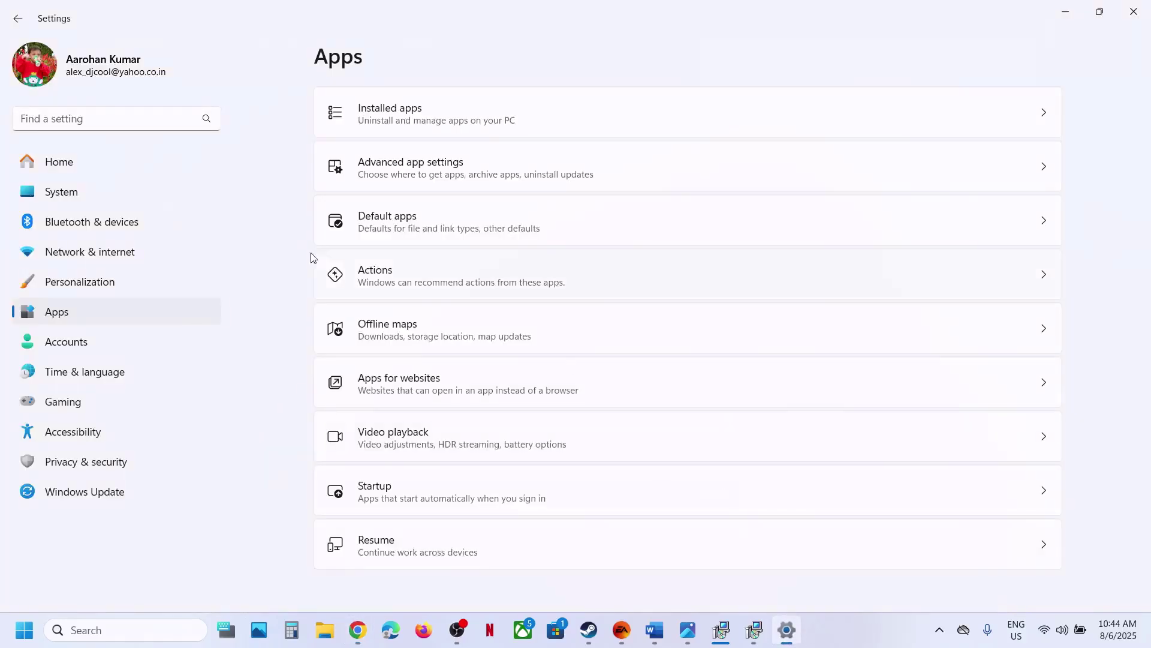
- Go to System > Optional features and list the features available to add
click(59, 193)
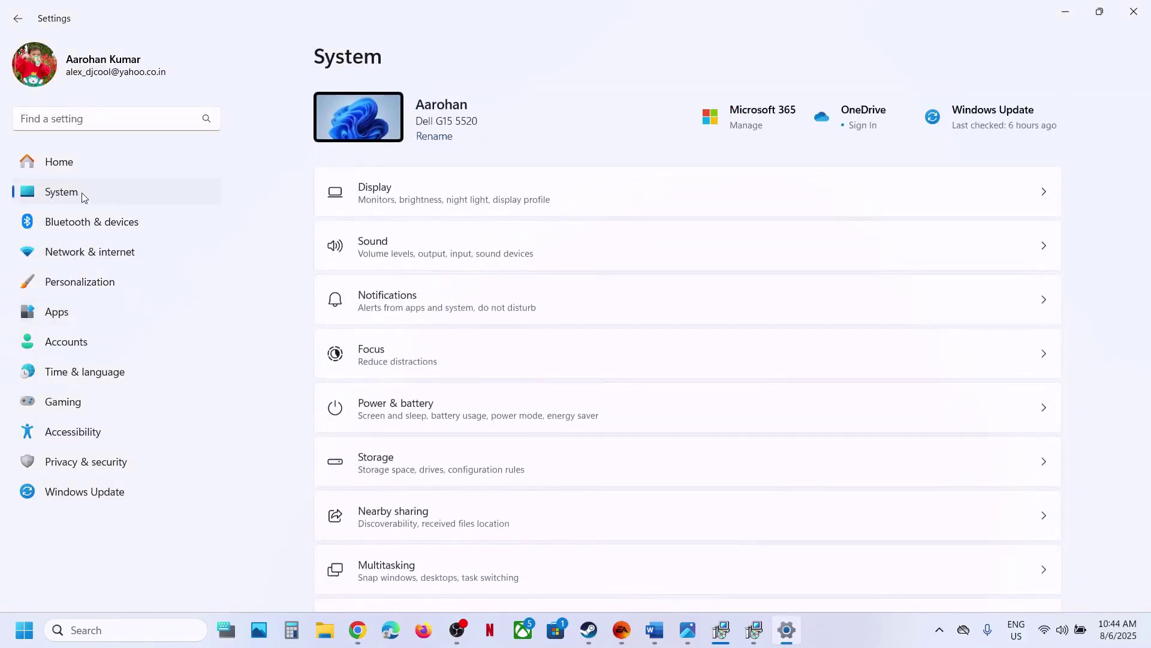
scroll(450, 396, down, 3)
scroll(448, 395, down, 6)
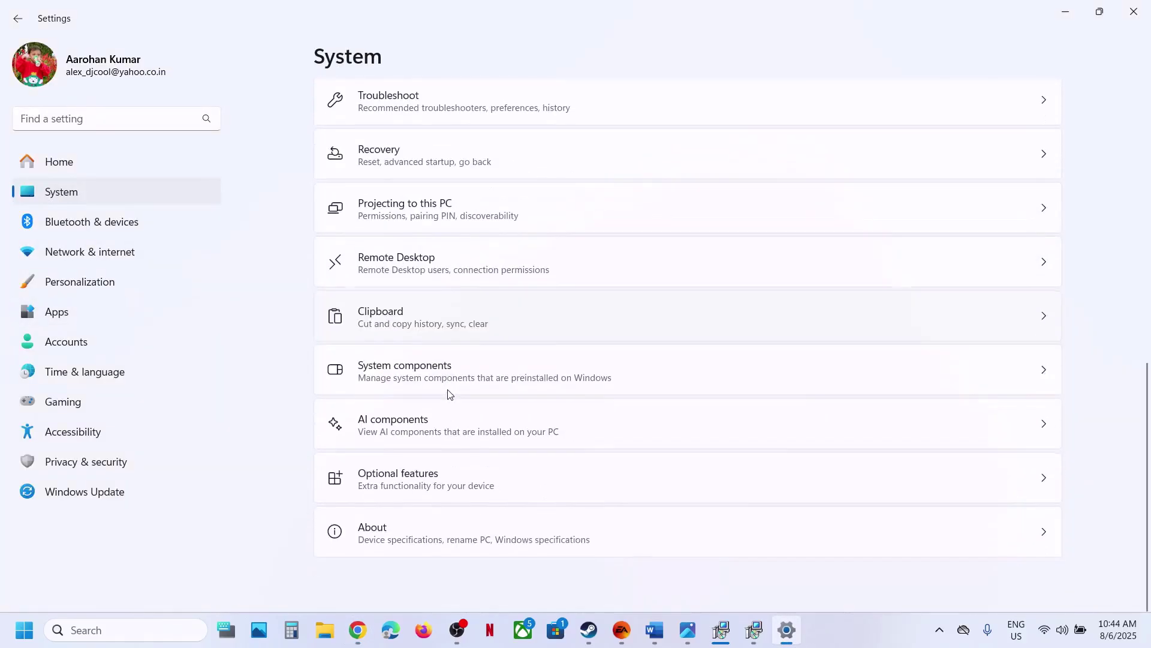
click(410, 512)
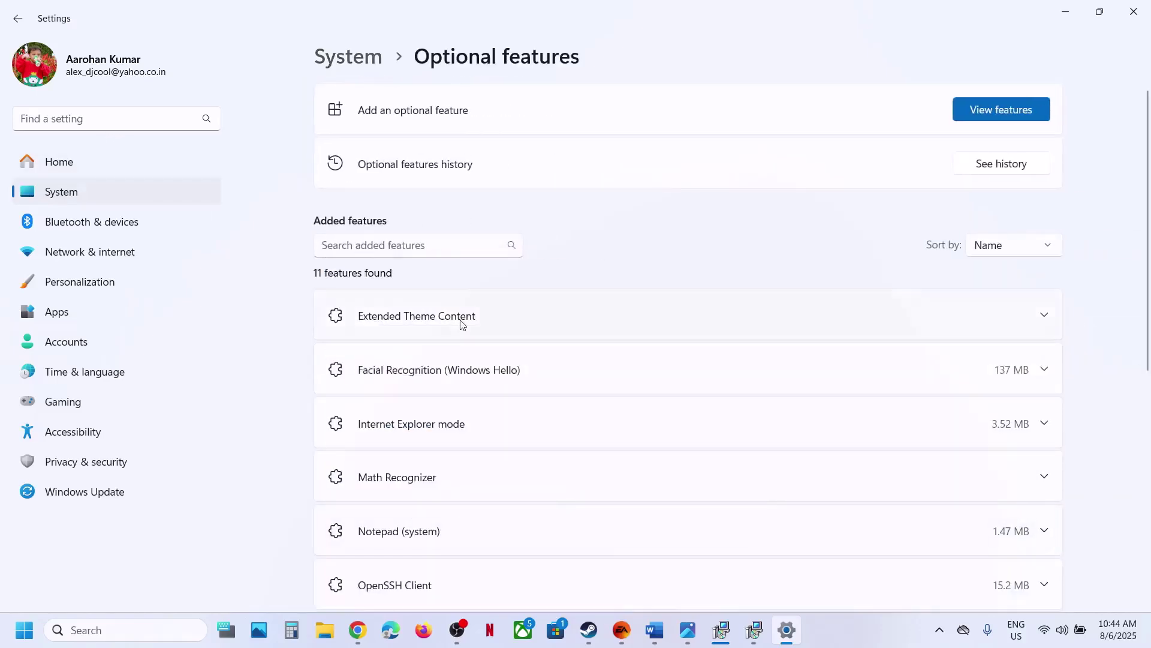
scroll(462, 324, down, 5)
scroll(489, 65, up, 5)
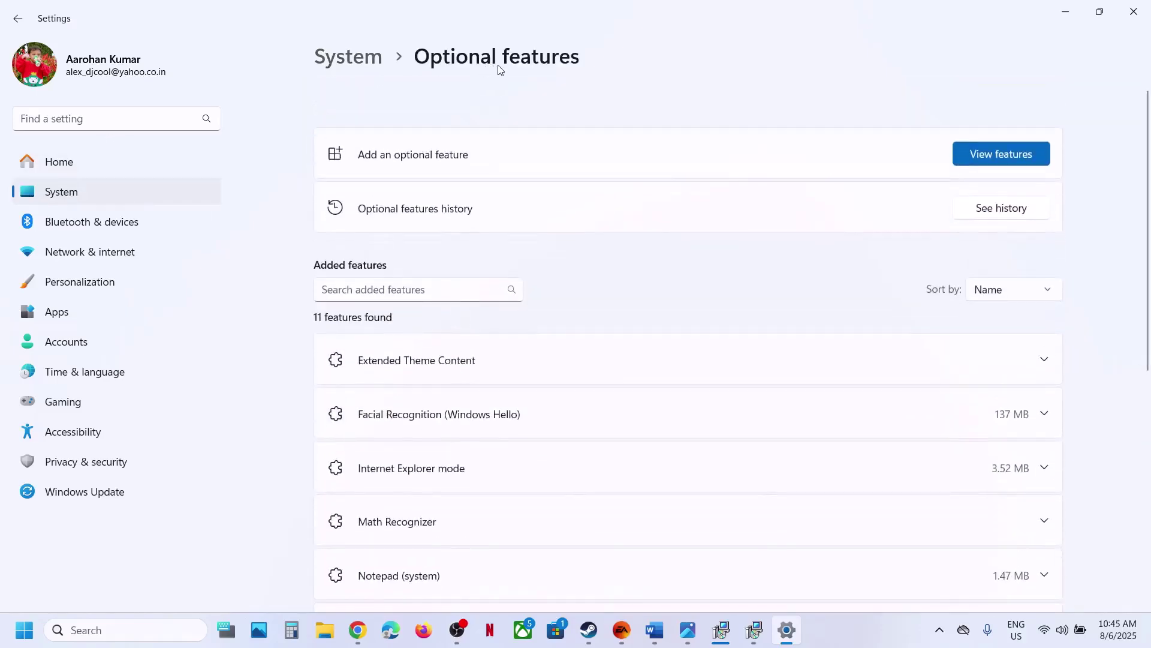
click(1010, 158)
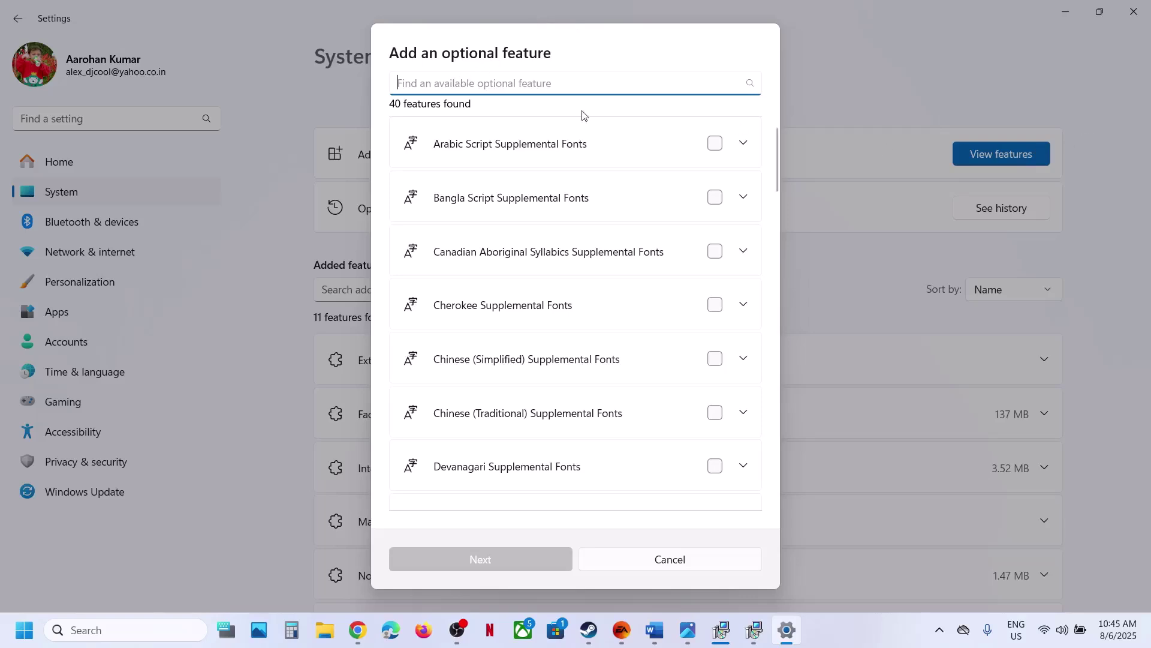
- Search the feature list for 'medi', find no results, and cancel
text(media feature pack)
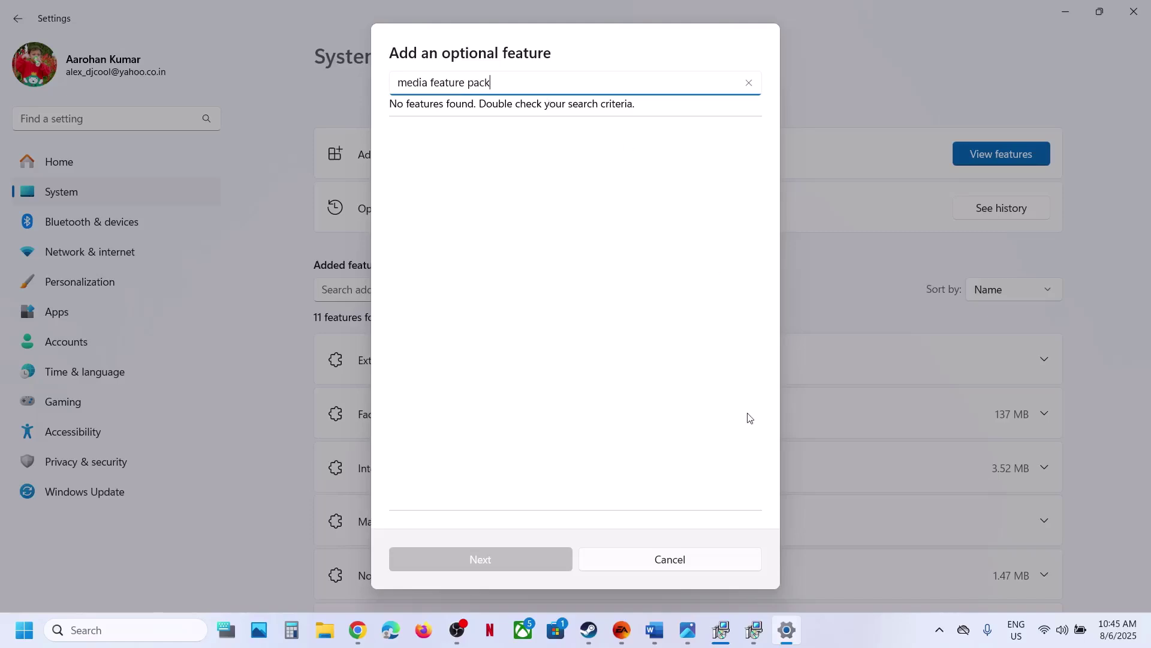
click(690, 563)
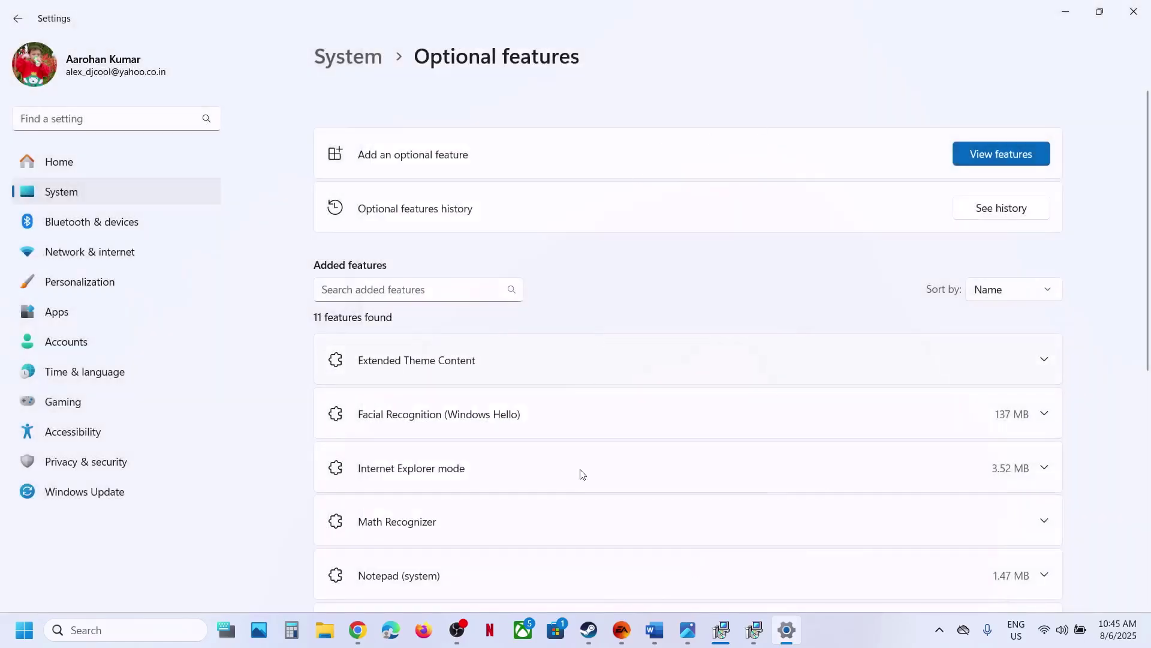
click(655, 630)
- Copy the mediafeaturepack link from Word and load it in a new Chrome tab
scroll(565, 439, down, 2)
drag(570, 516, 1, 473)
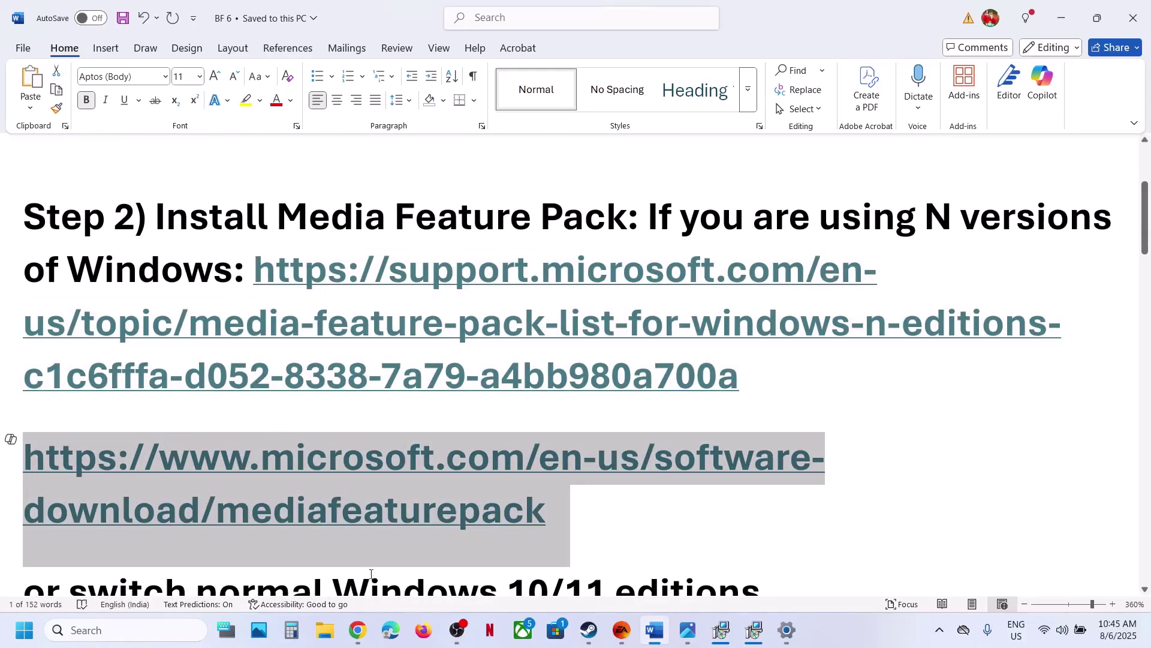
click(358, 631)
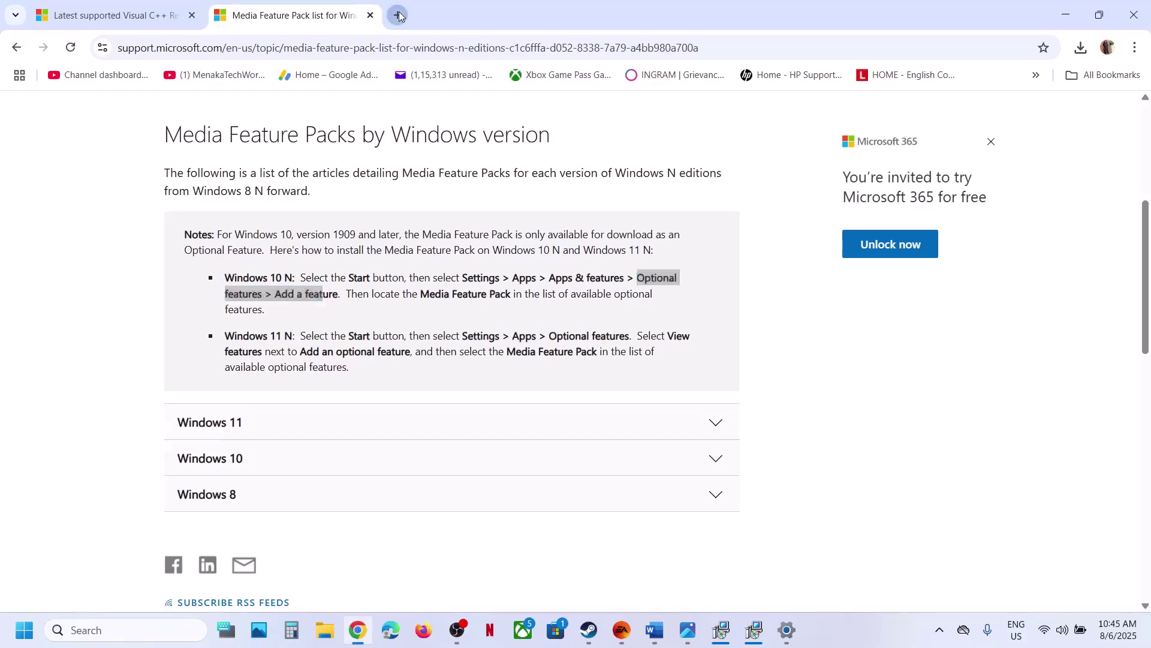
click(394, 15)
key(ctrl+v)
key(Return)
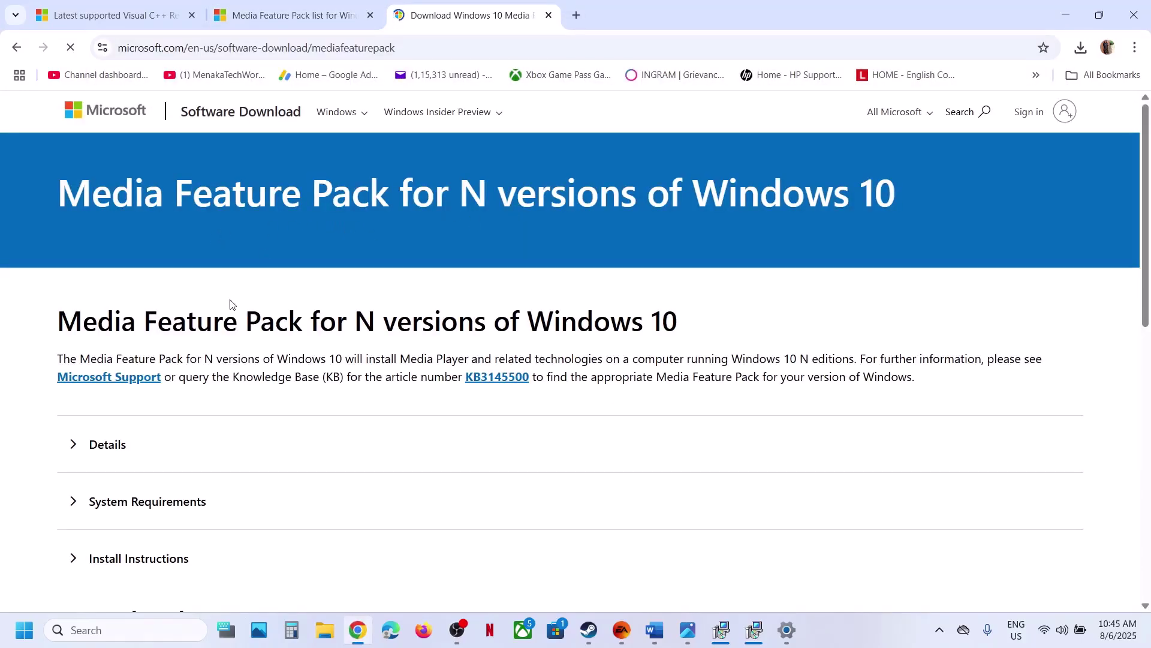
- Select Version 1903 (May 2019) and English (United States) to generate the 64-bit and 32-bit links
scroll(231, 304, down, 5)
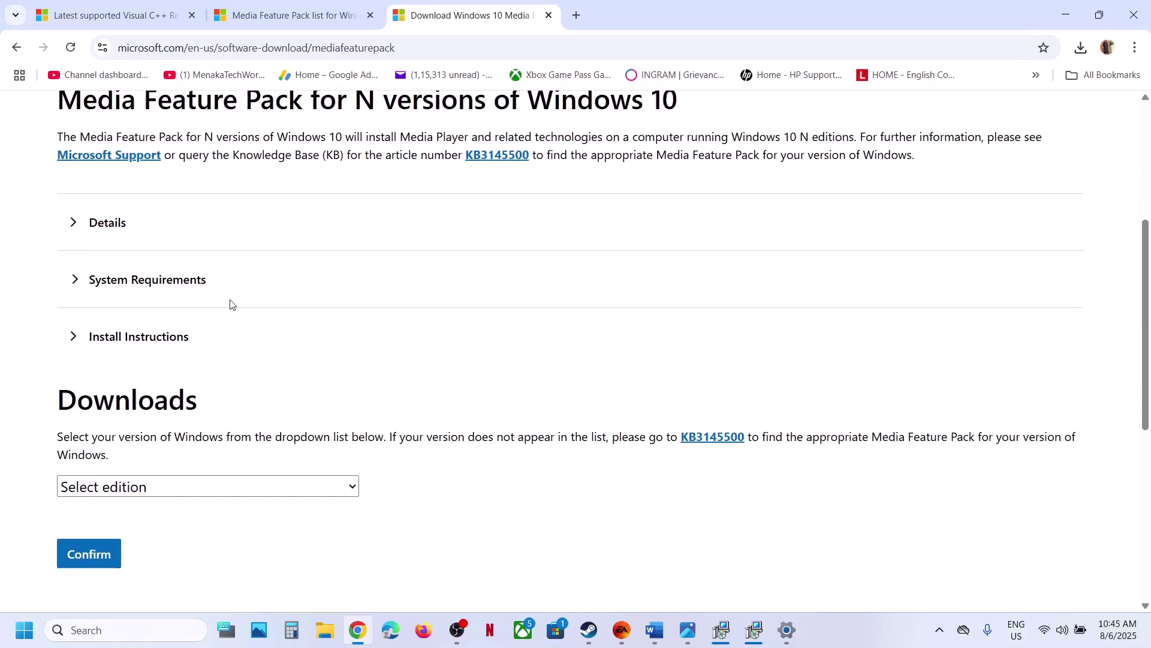
click(170, 398)
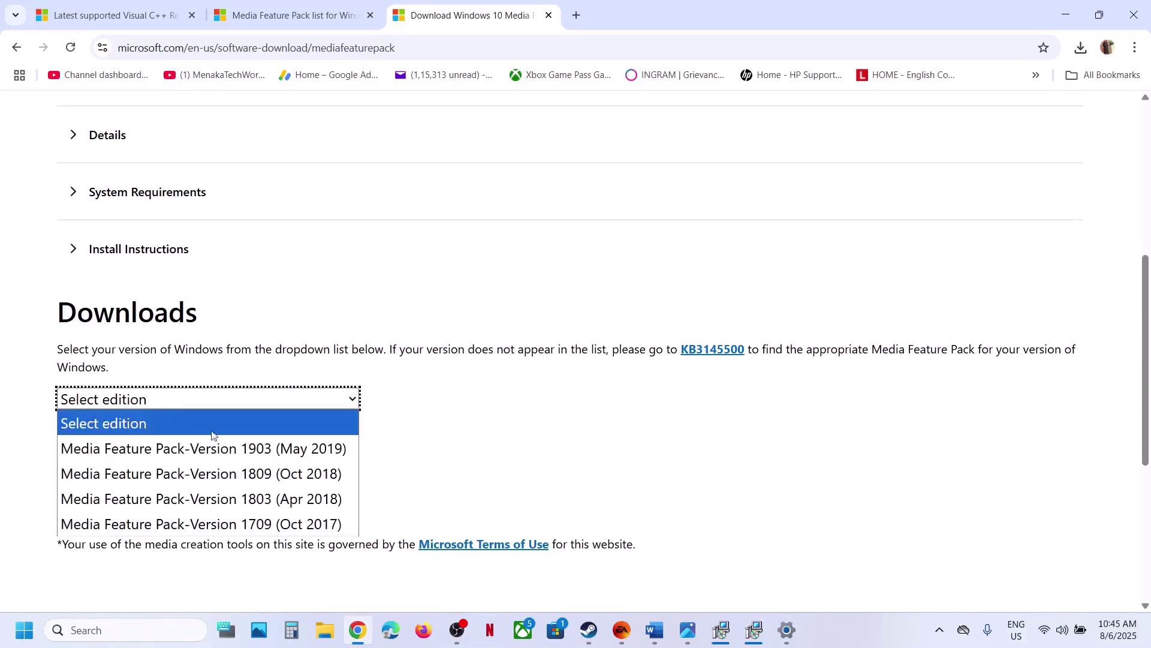
click(252, 455)
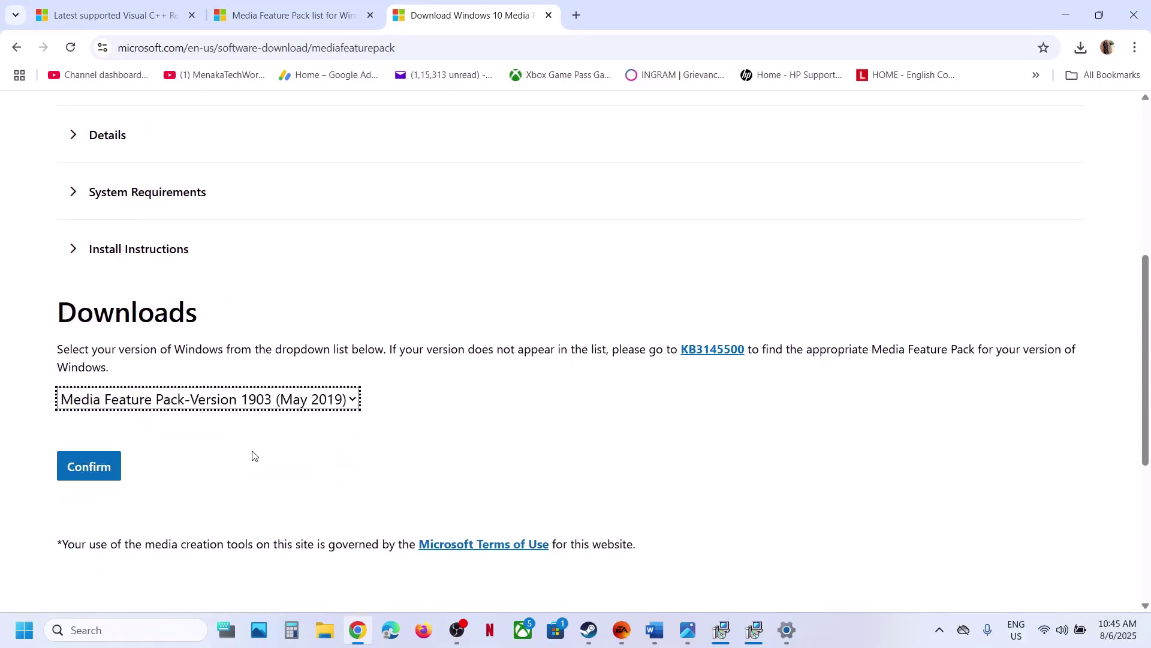
click(92, 472)
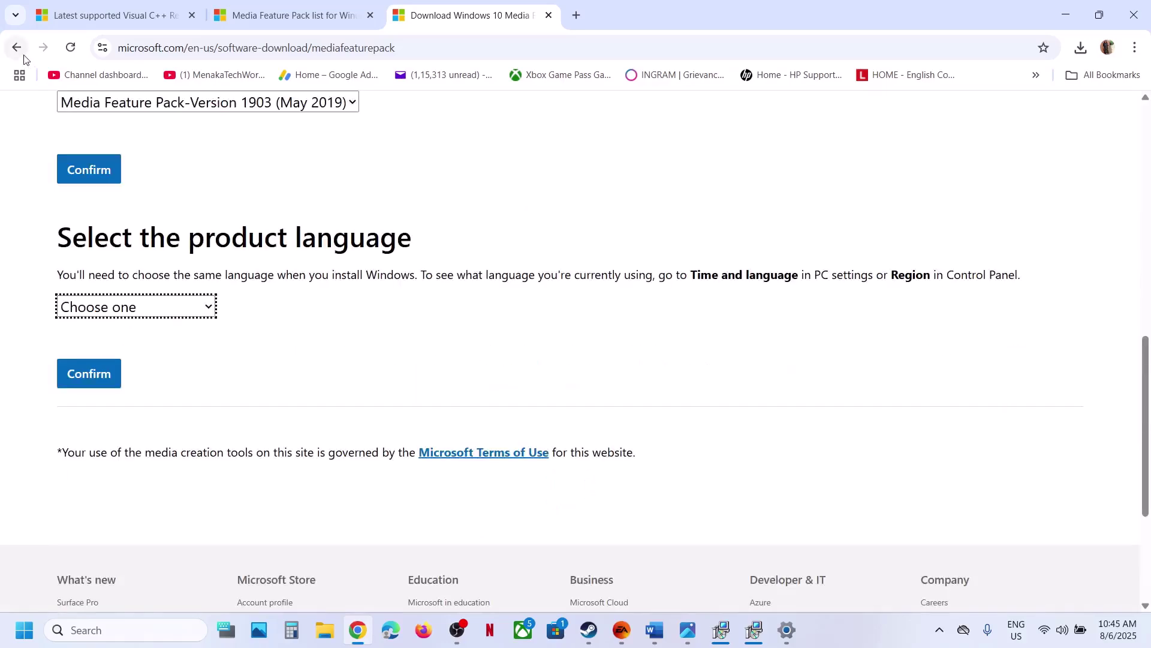
click(162, 314)
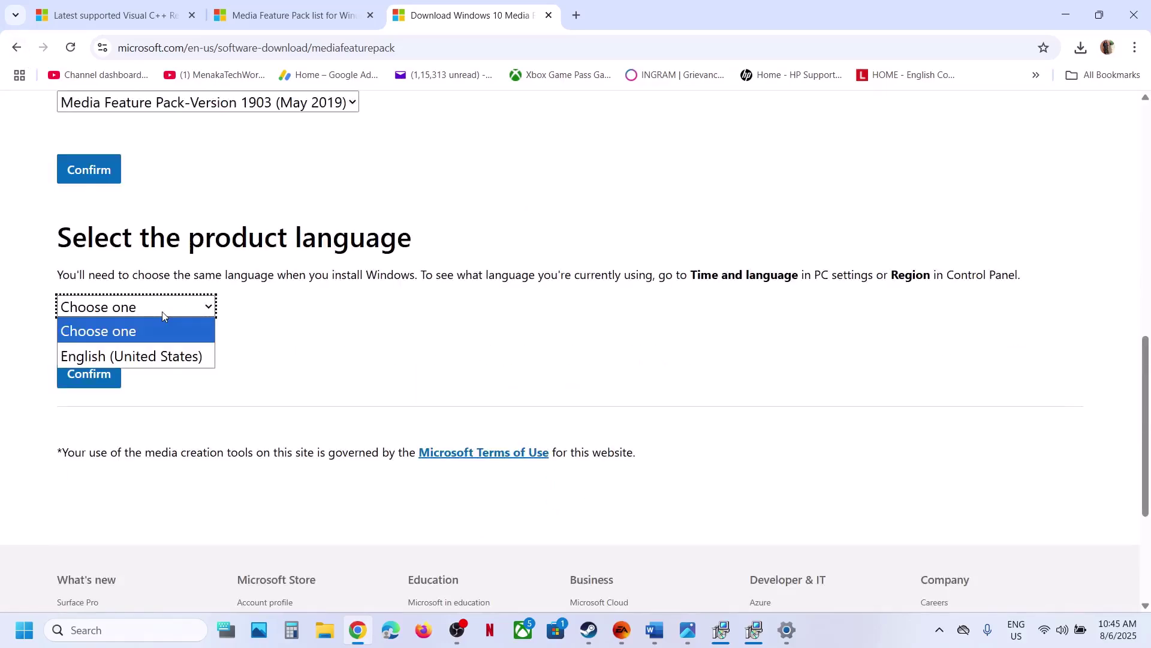
click(146, 356)
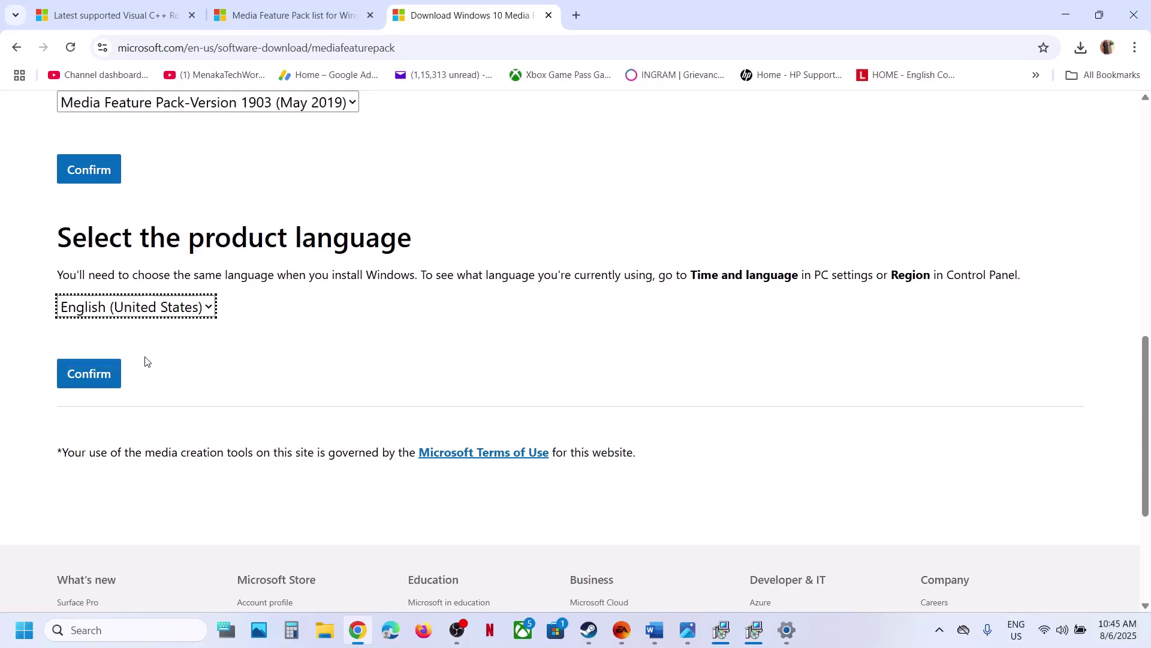
click(99, 372)
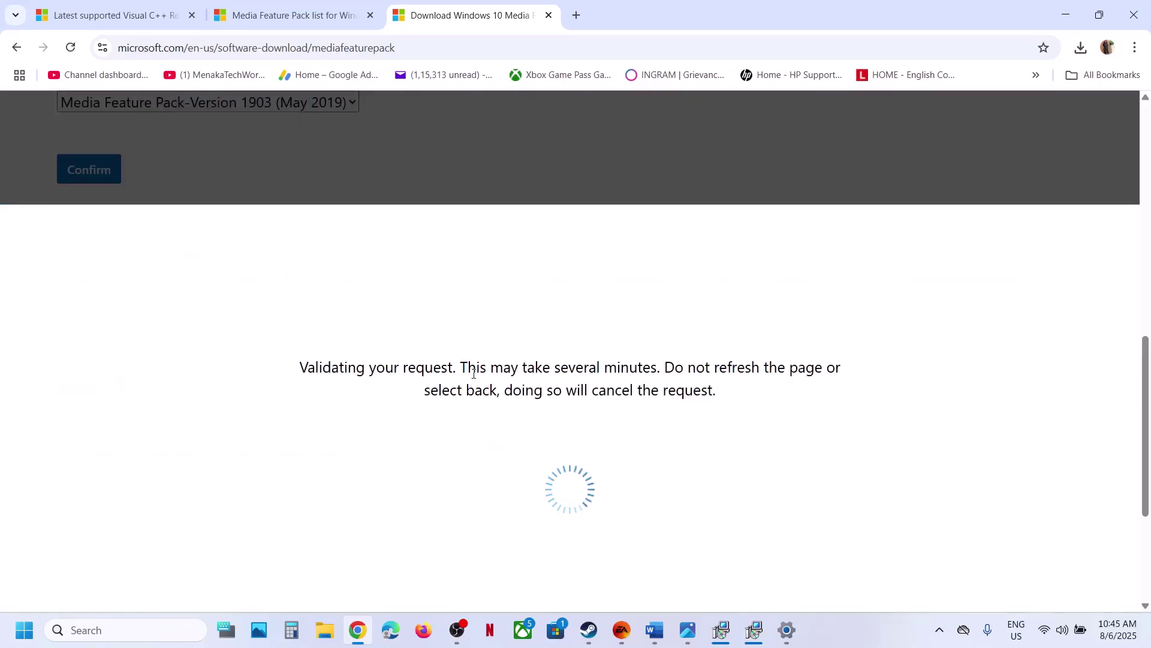
scroll(372, 374, down, 2)
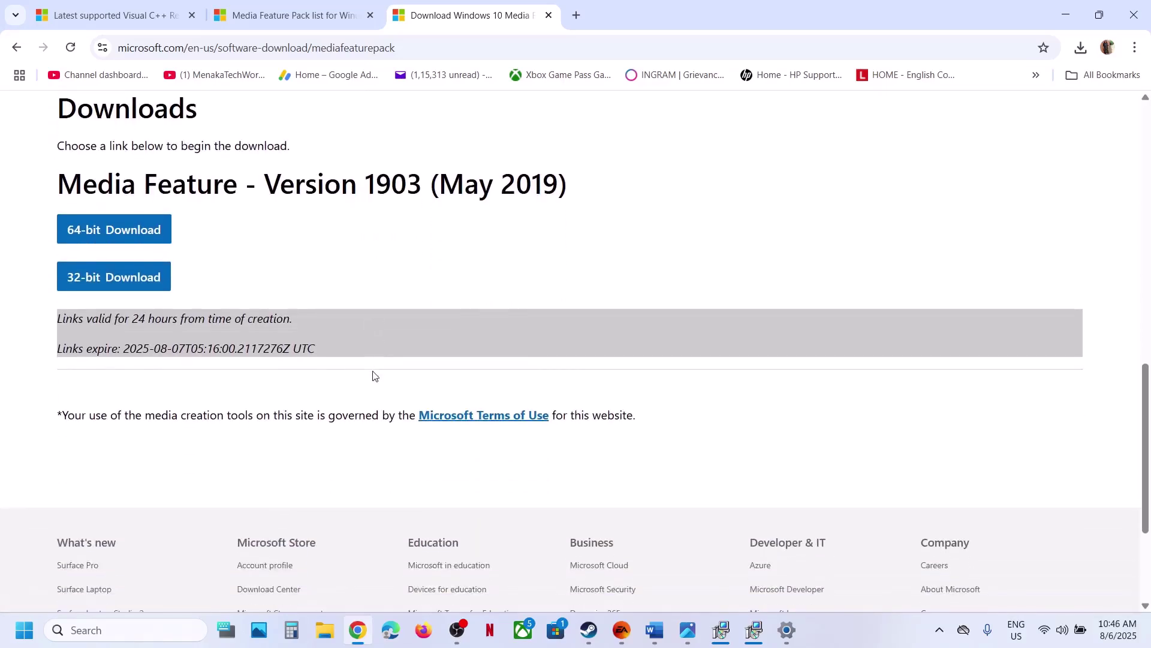
click(15, 48)
click(86, 631)
- Run winver to check the installed Windows version
text(winver)
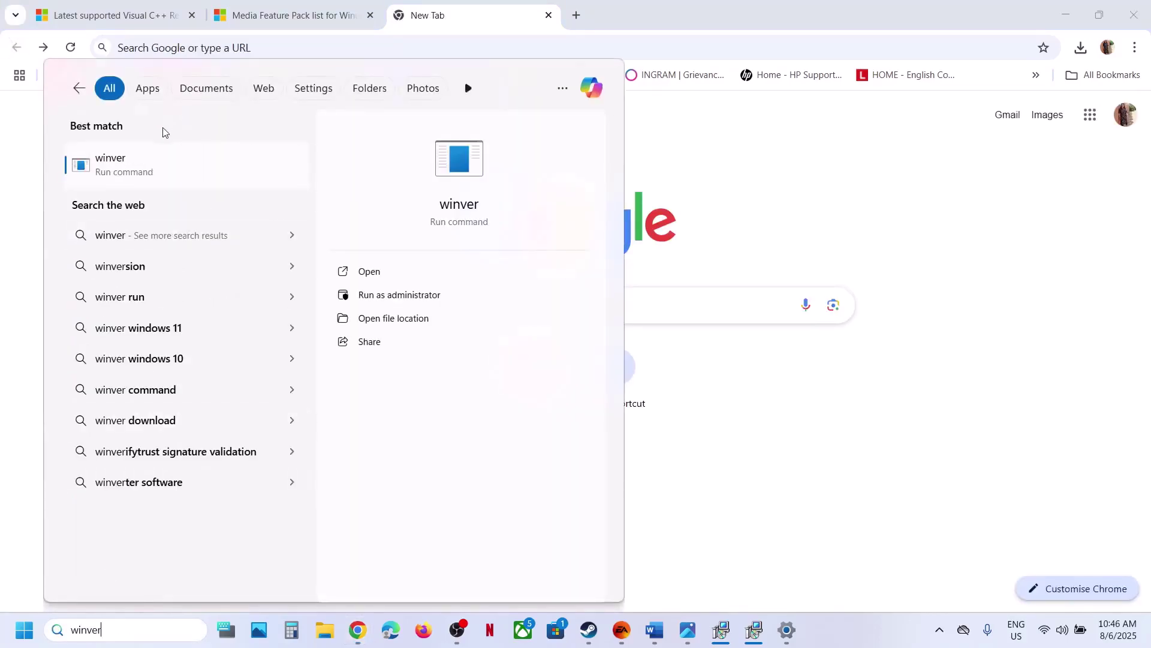
click(143, 161)
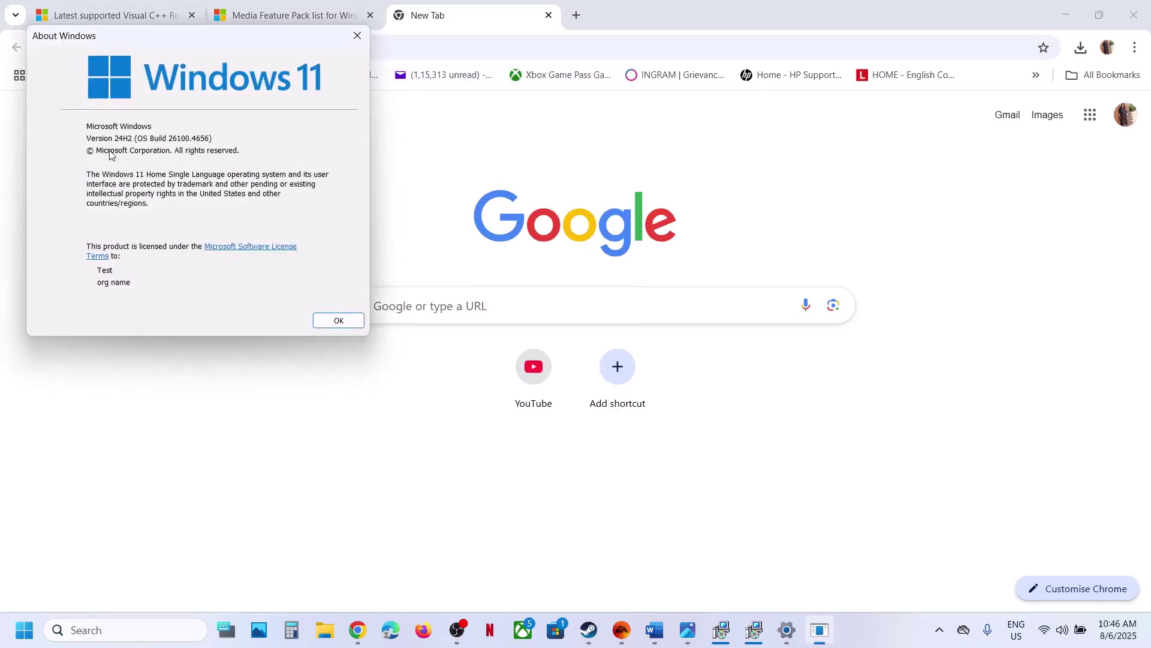
click(365, 37)
- Back on the download page, keep the Version 1903 (May 2019) edition selected
click(43, 49)
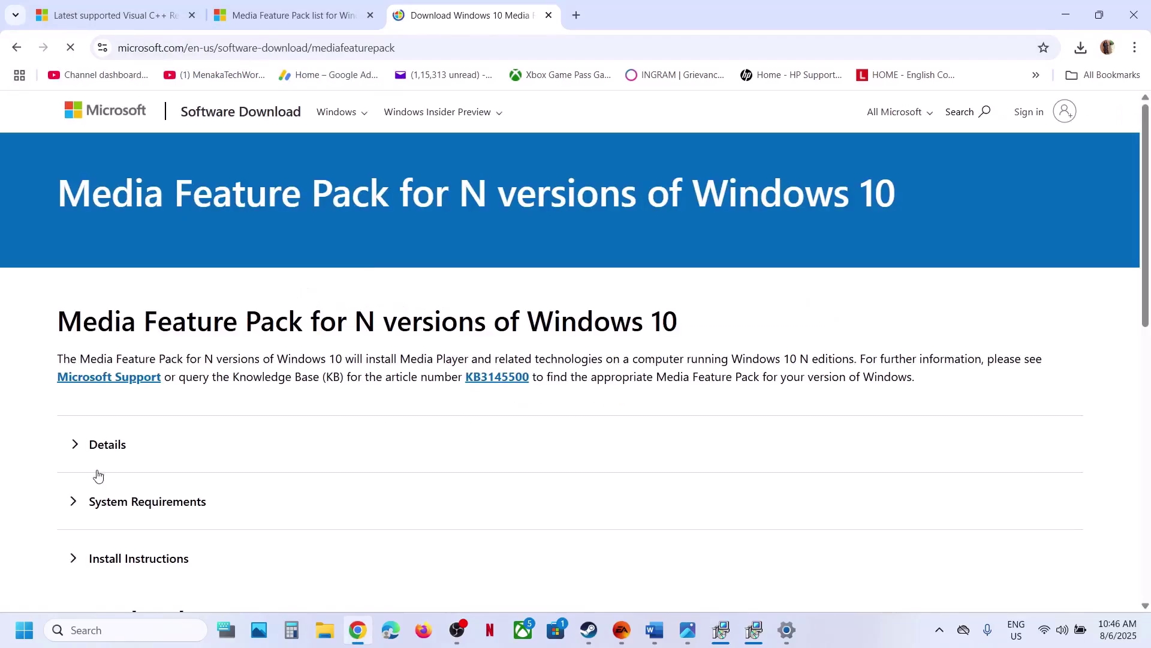
scroll(98, 474, down, 3)
click(220, 480)
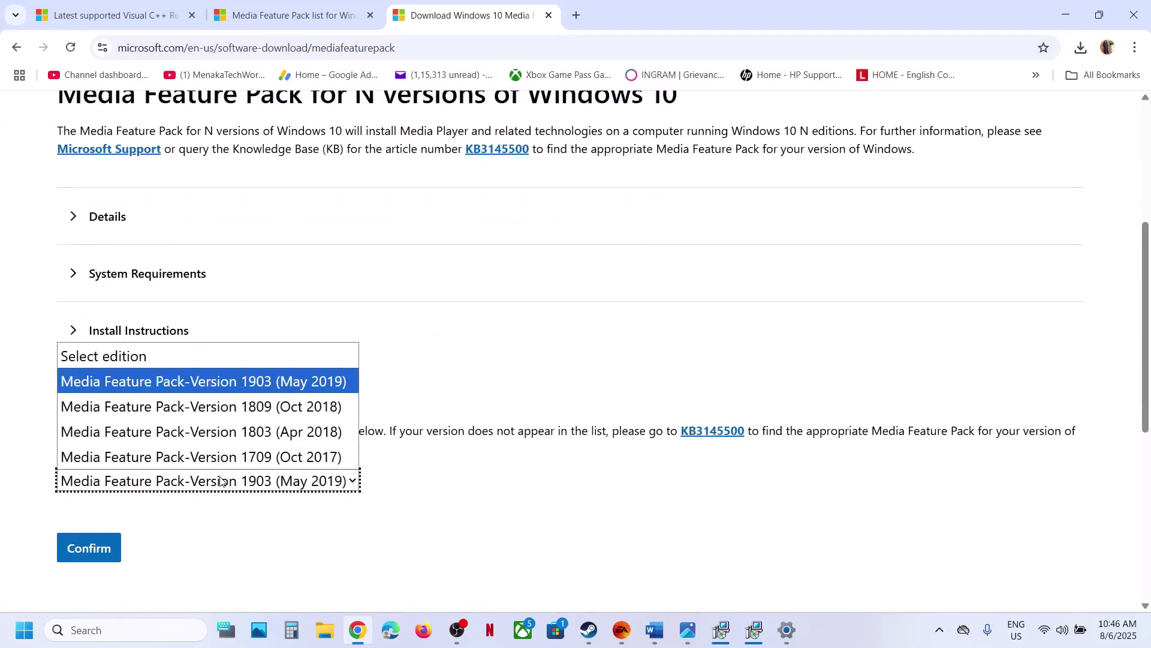
click(435, 377)
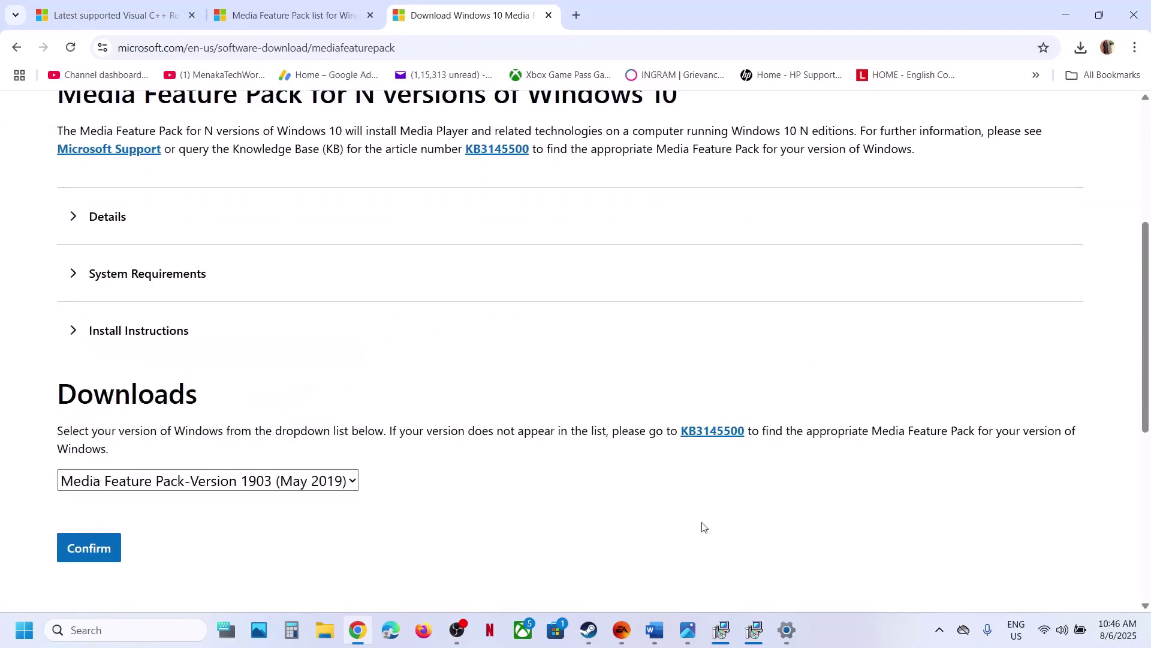
- Compare the Word notes with the support article's Windows 11 N settings path
click(659, 624)
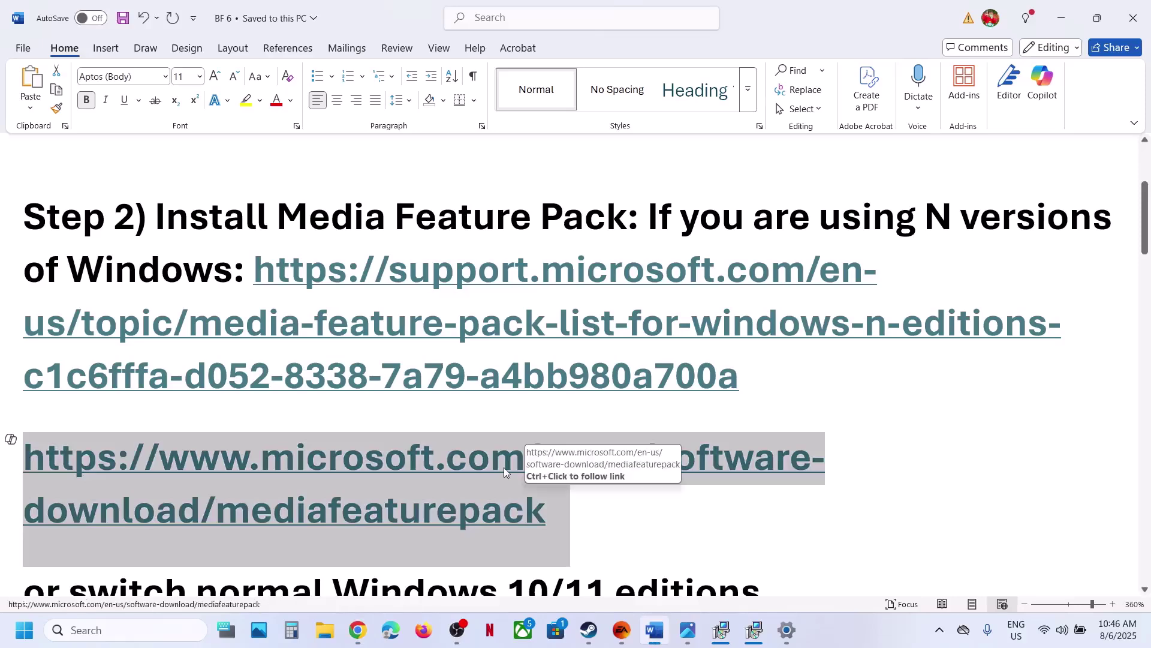
scroll(503, 470, down, 1)
drag(744, 384, 300, 234)
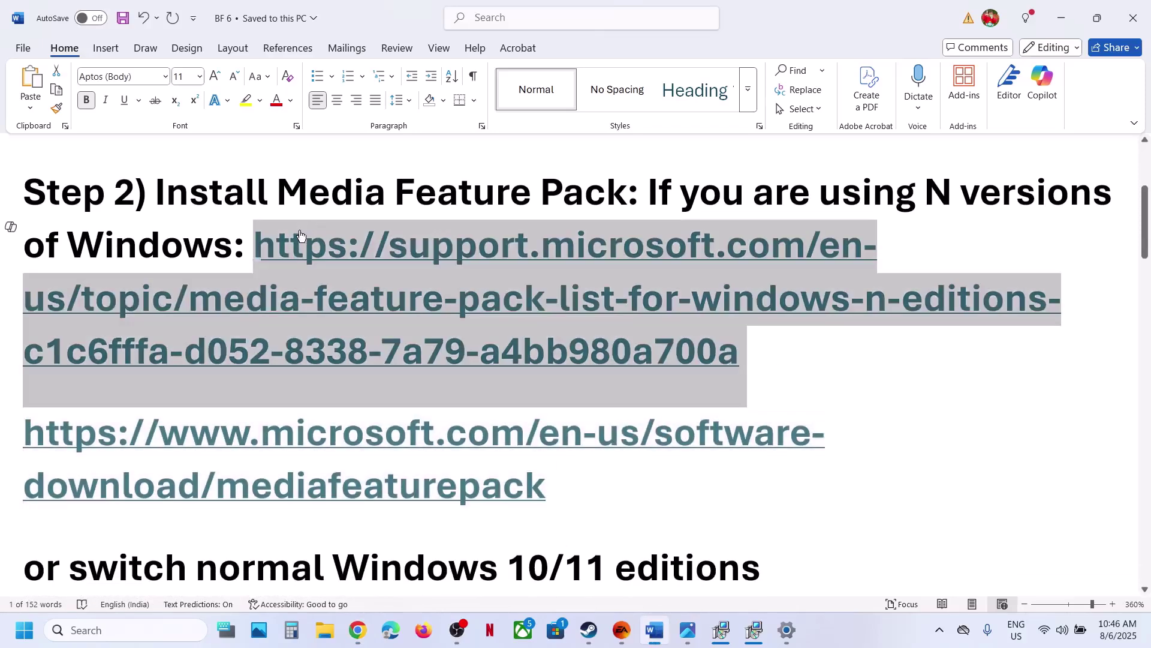
key(alt+Tab)
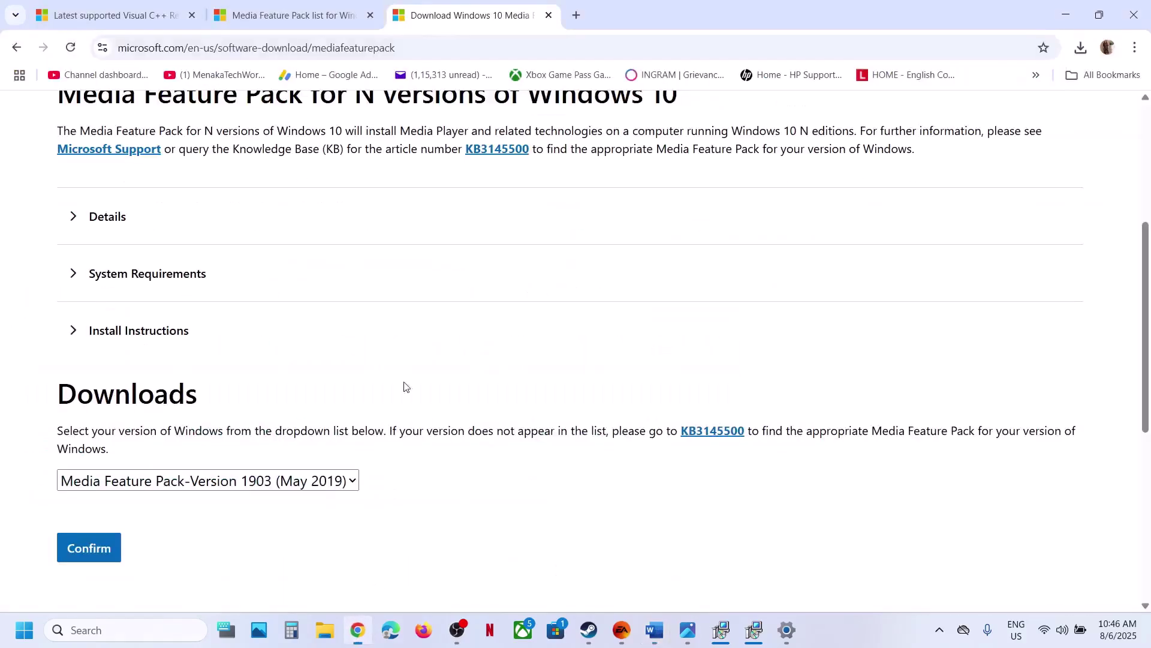
click(304, 19)
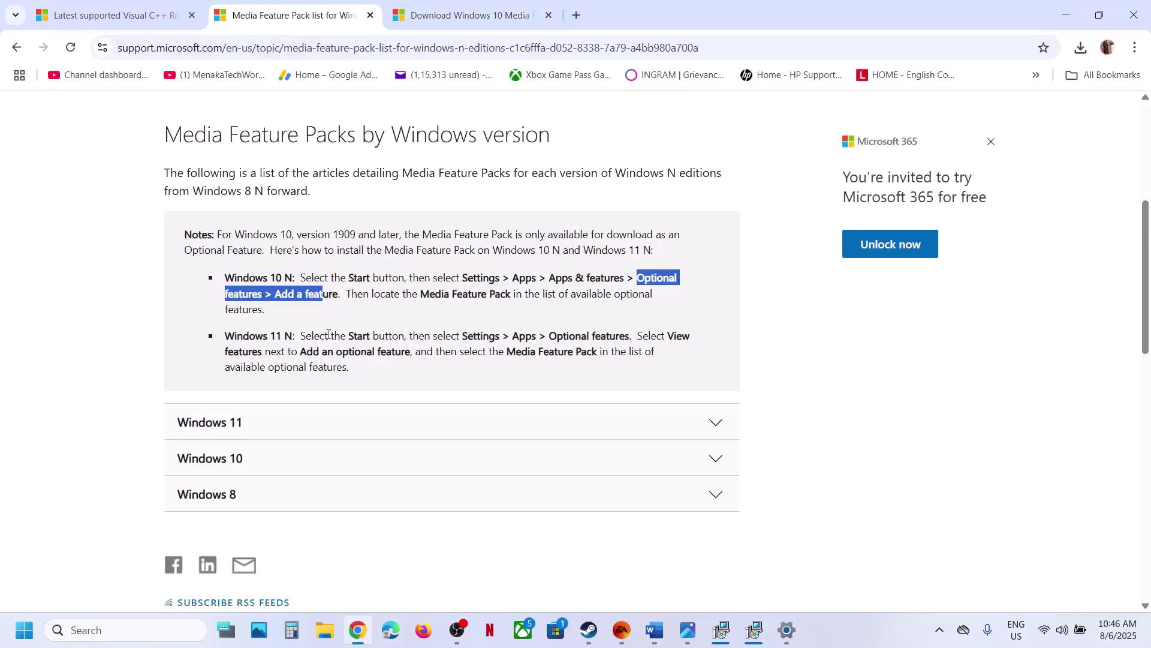
drag(554, 334, 596, 333)
click(510, 341)
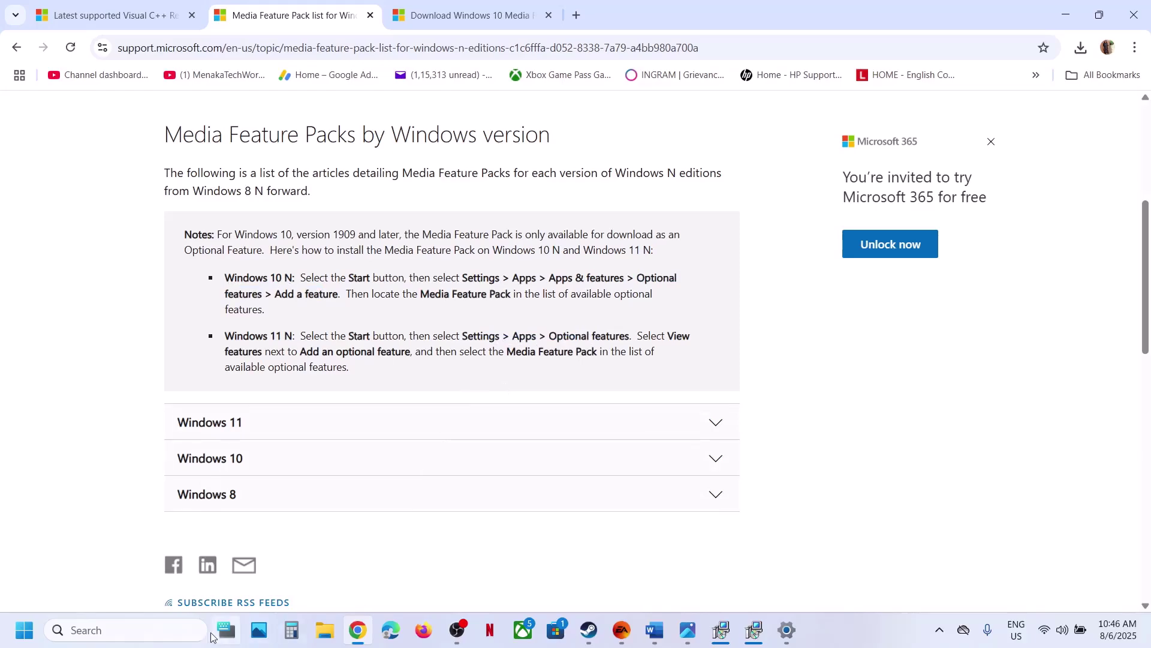
key(alt+Tab)
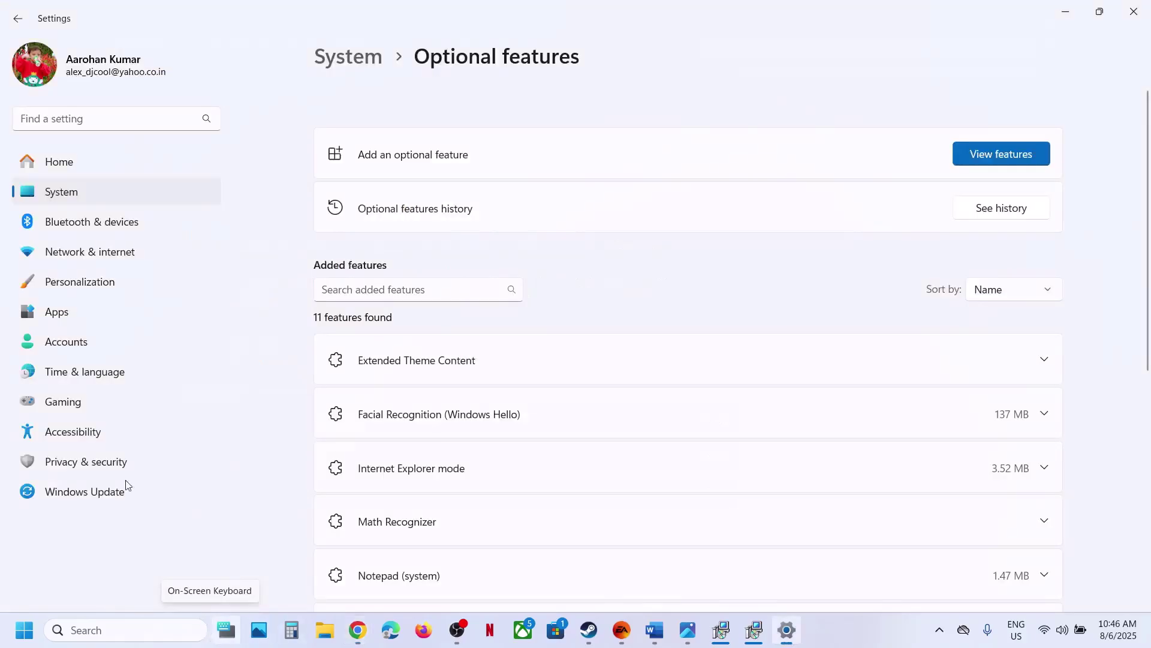
- Revisit System > Optional features and view the features available to add
click(90, 188)
scroll(528, 413, down, 8)
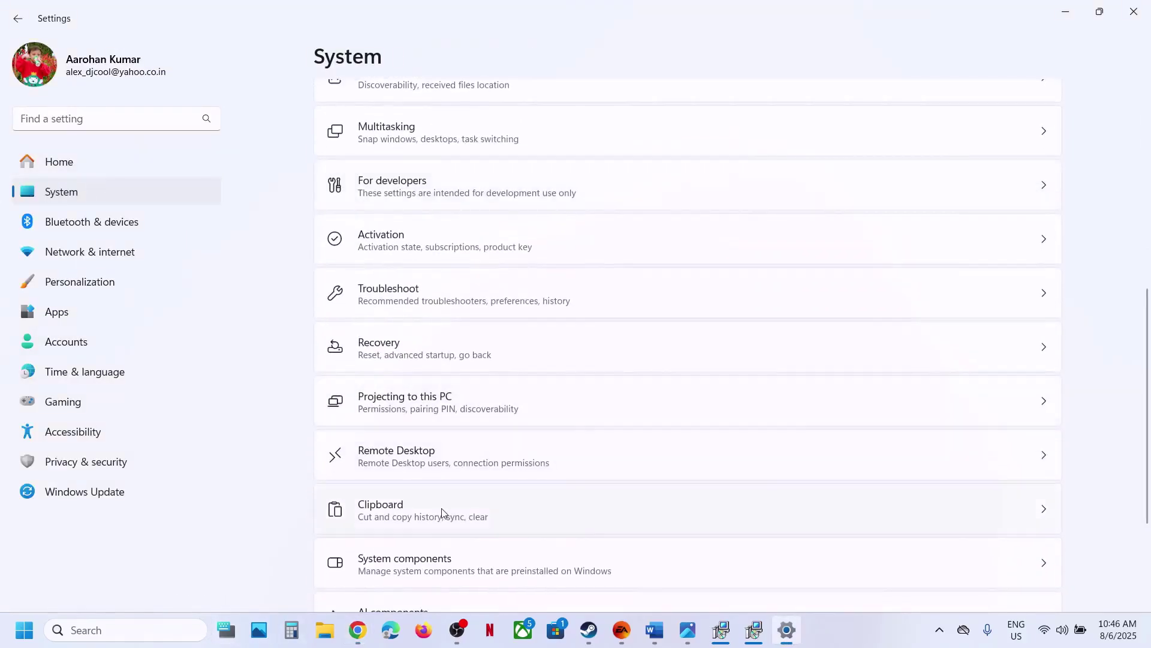
scroll(443, 512, down, 3)
click(455, 518)
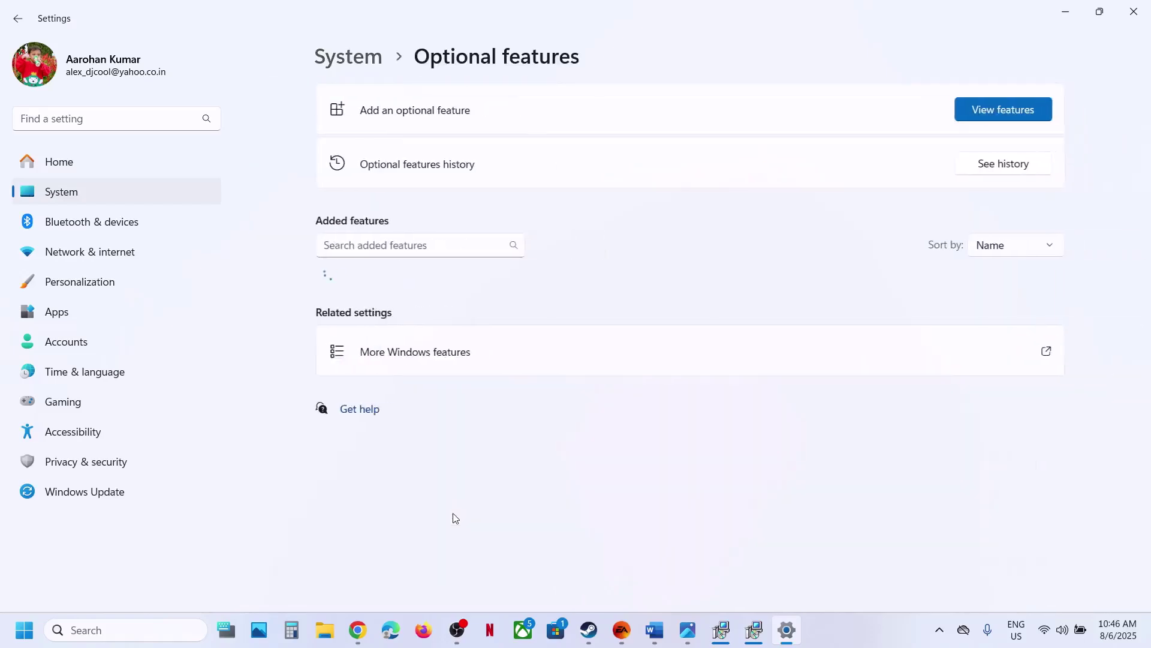
click(1000, 117)
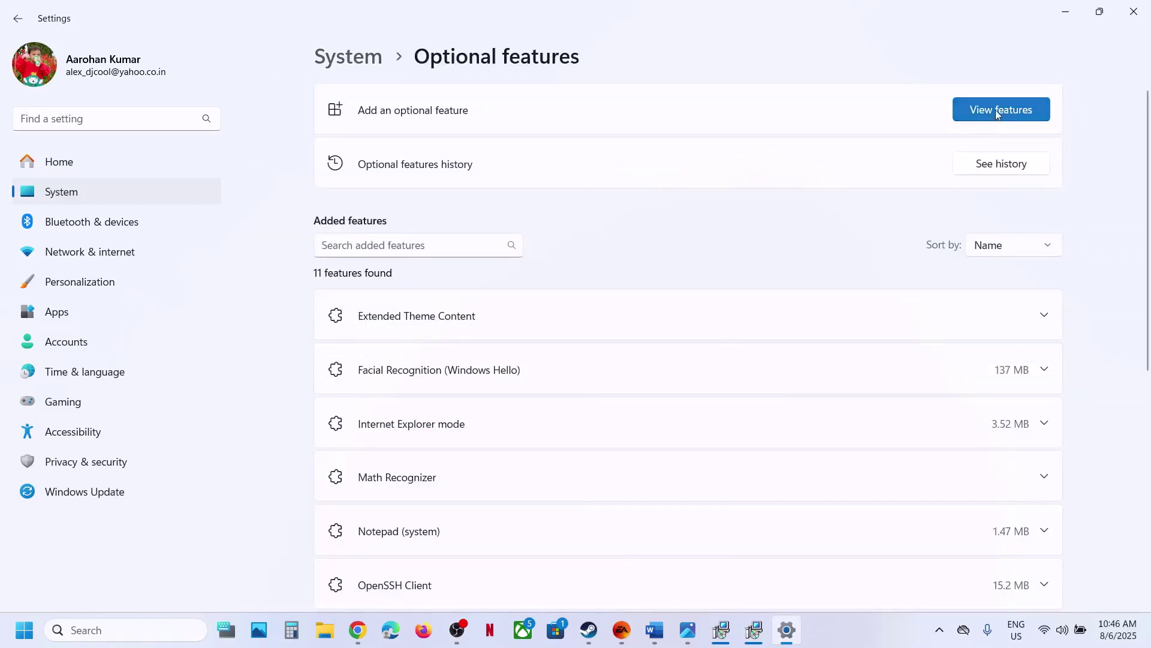
- Expand the Windows 11 and Windows 10 Media Feature Pack lists in the support article
key(alt+Tab)
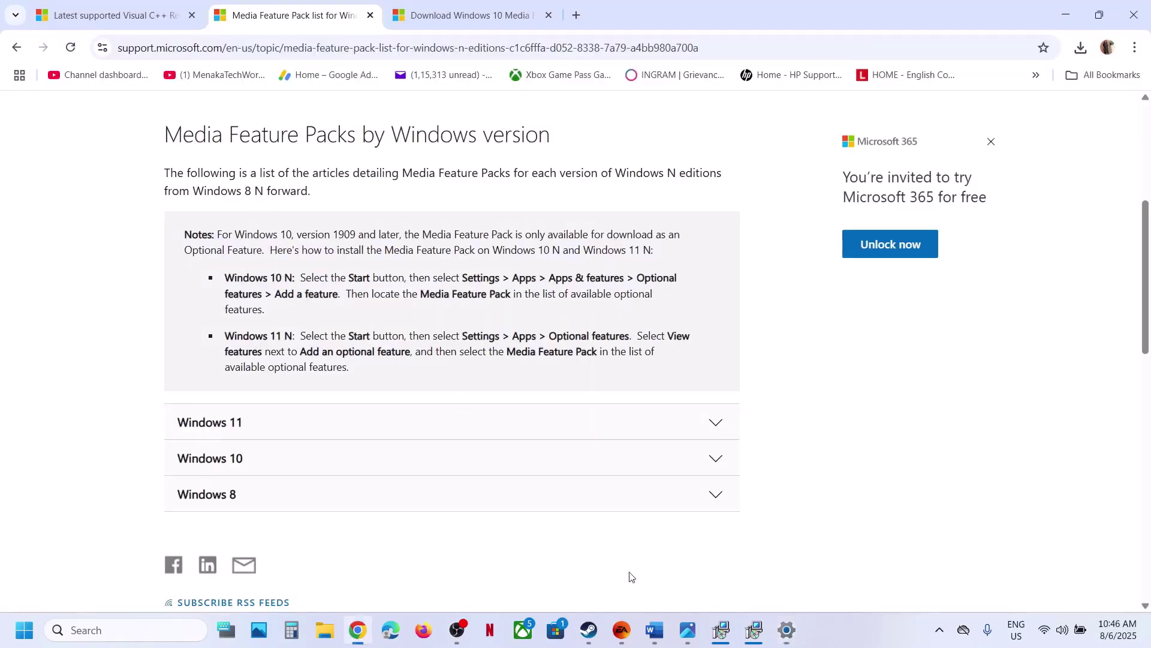
scroll(603, 376, down, 1)
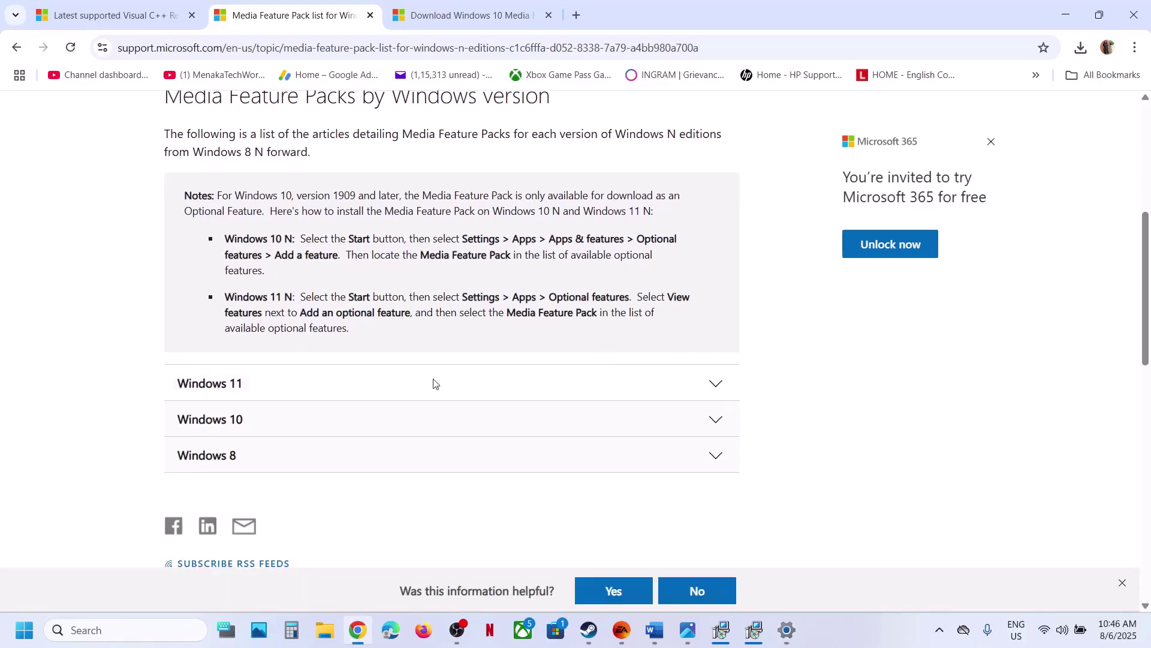
scroll(435, 383, down, 1)
click(347, 342)
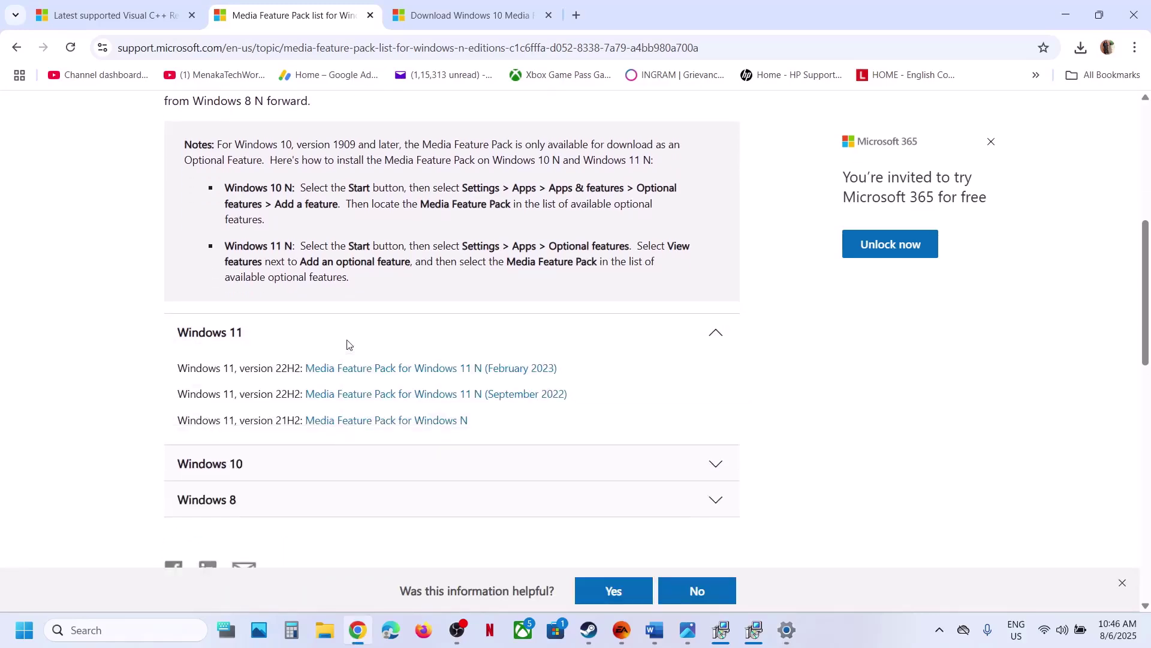
scroll(348, 343, down, 1)
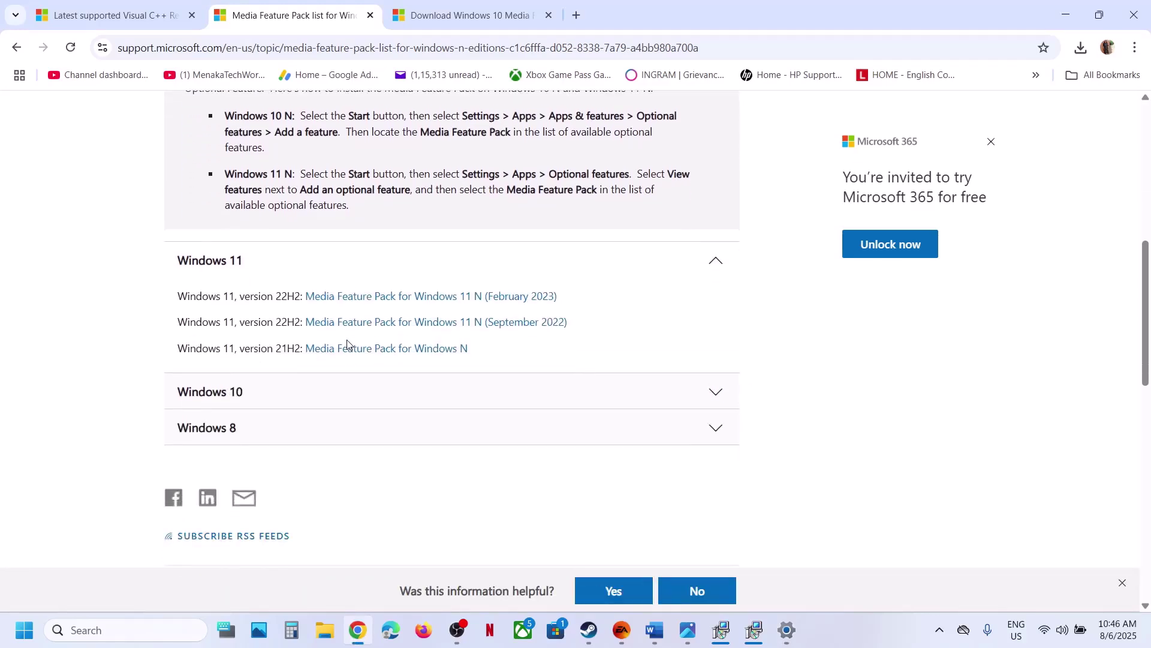
click(265, 393)
scroll(265, 393, down, 1)
scroll(266, 394, down, 2)
scroll(298, 424, down, 4)
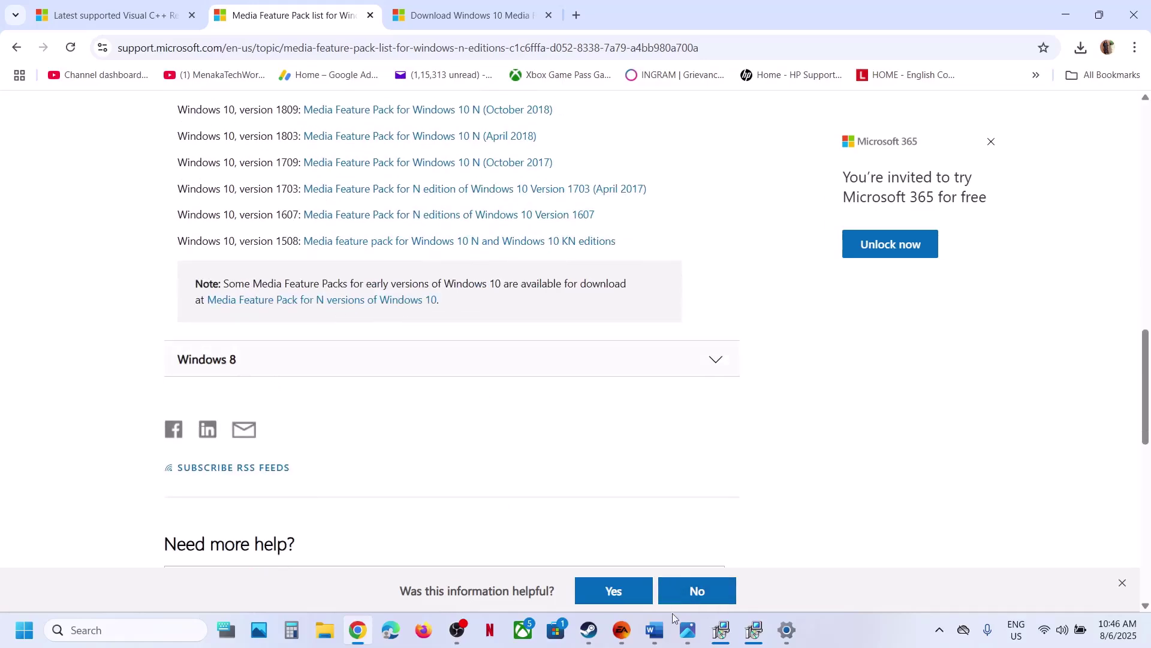
click(655, 629)
- Highlight the edition-switch note and the Go to optional features line in the Word notes
scroll(431, 349, down, 5)
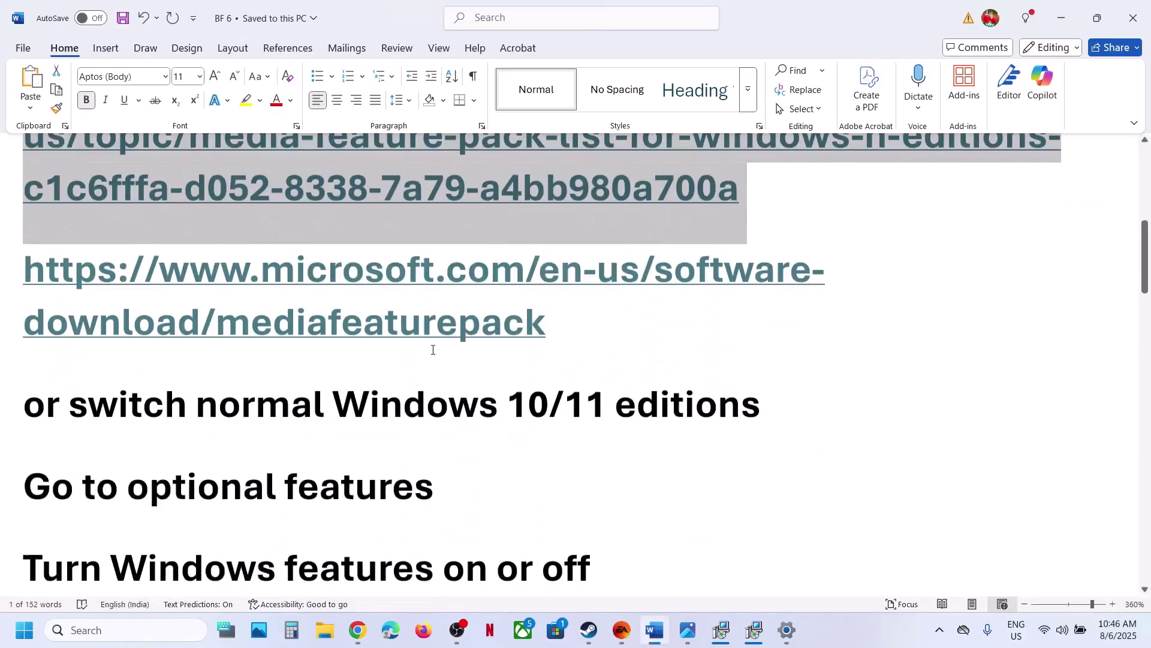
scroll(431, 349, up, 3)
drag(105, 454, 699, 448)
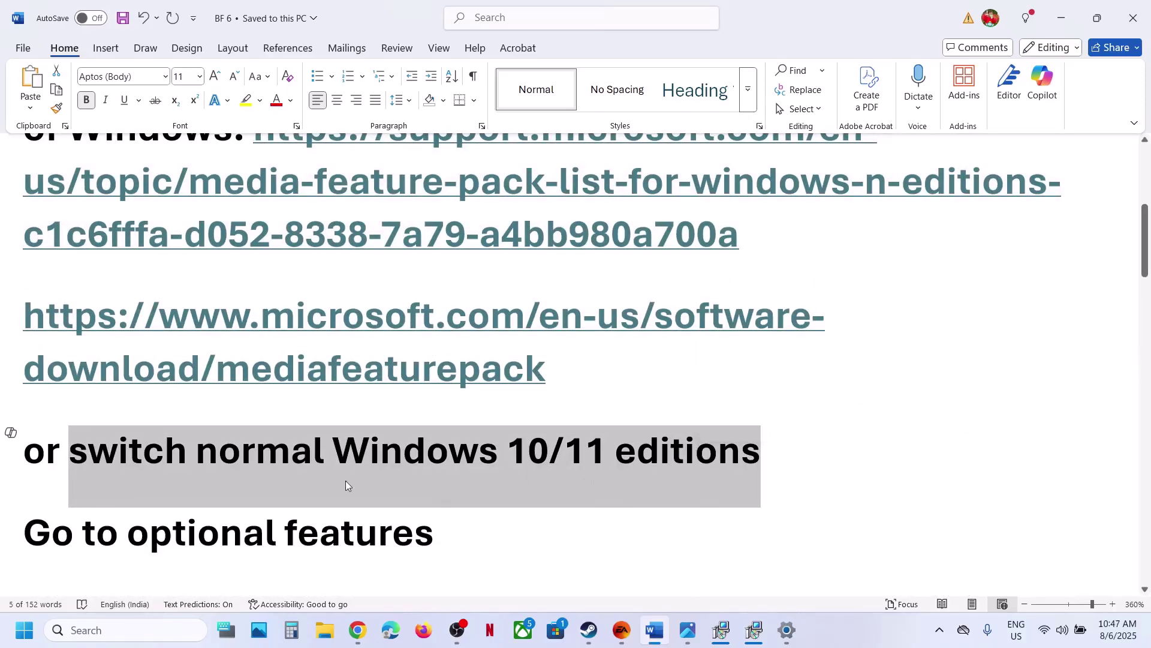
scroll(345, 480, down, 3)
drag(53, 318, 334, 348)
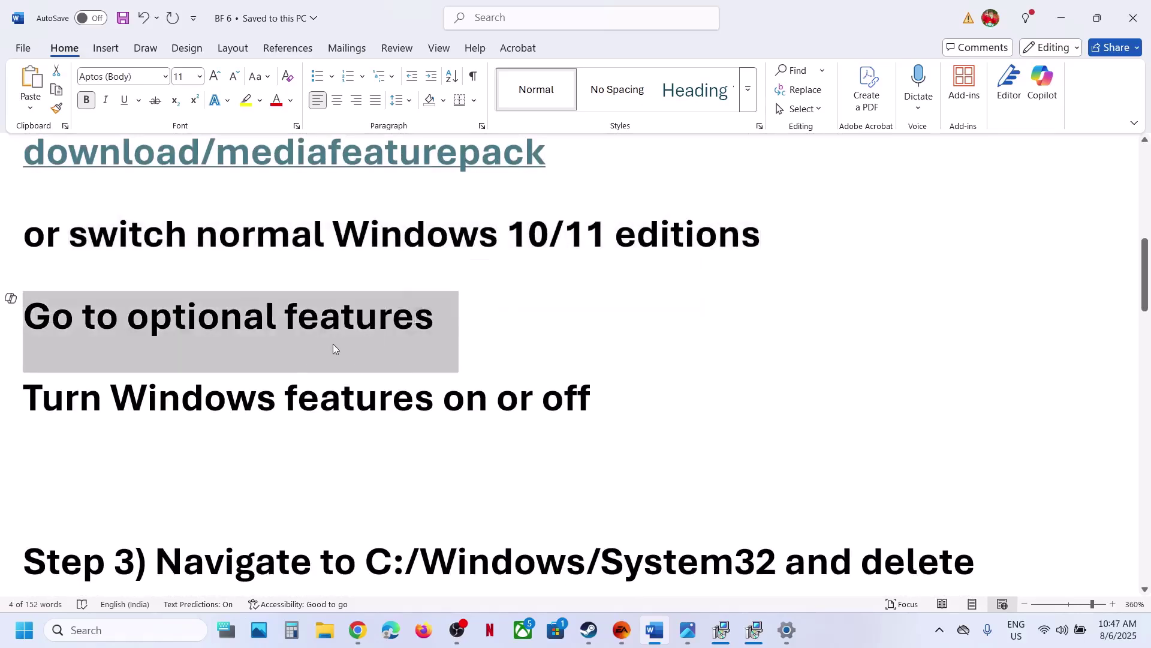
- Select the 'Turn Windows features on or off' line and paste it into Windows search
drag(42, 401, 537, 409)
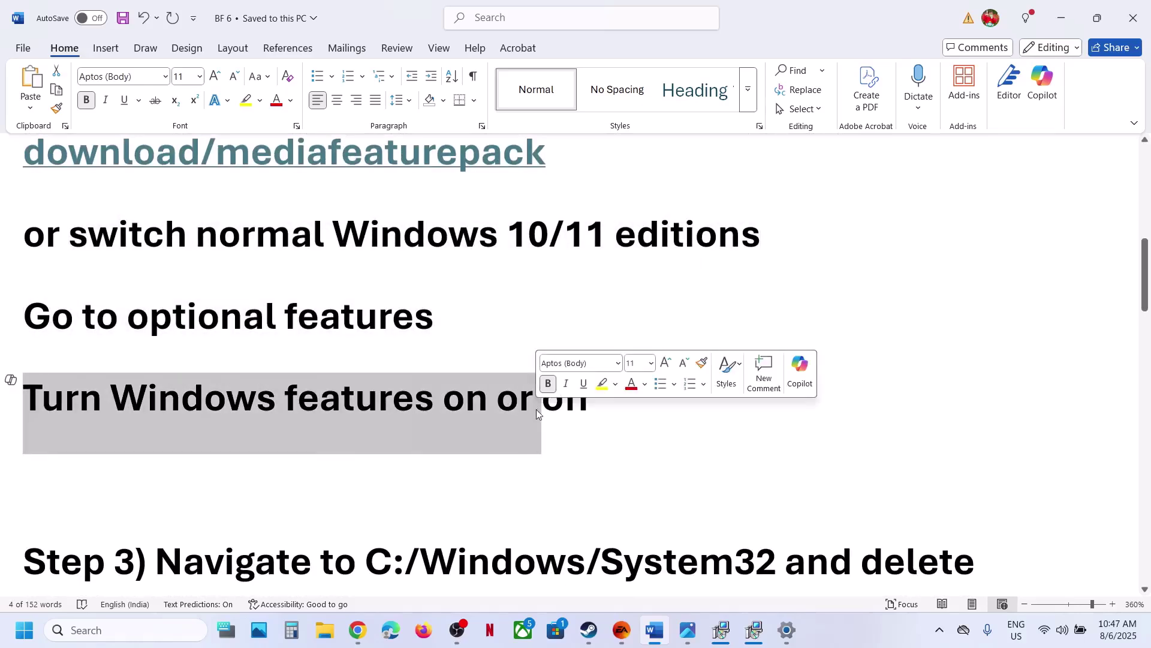
click(607, 405)
drag(607, 406, 76, 406)
key(ctrl+c)
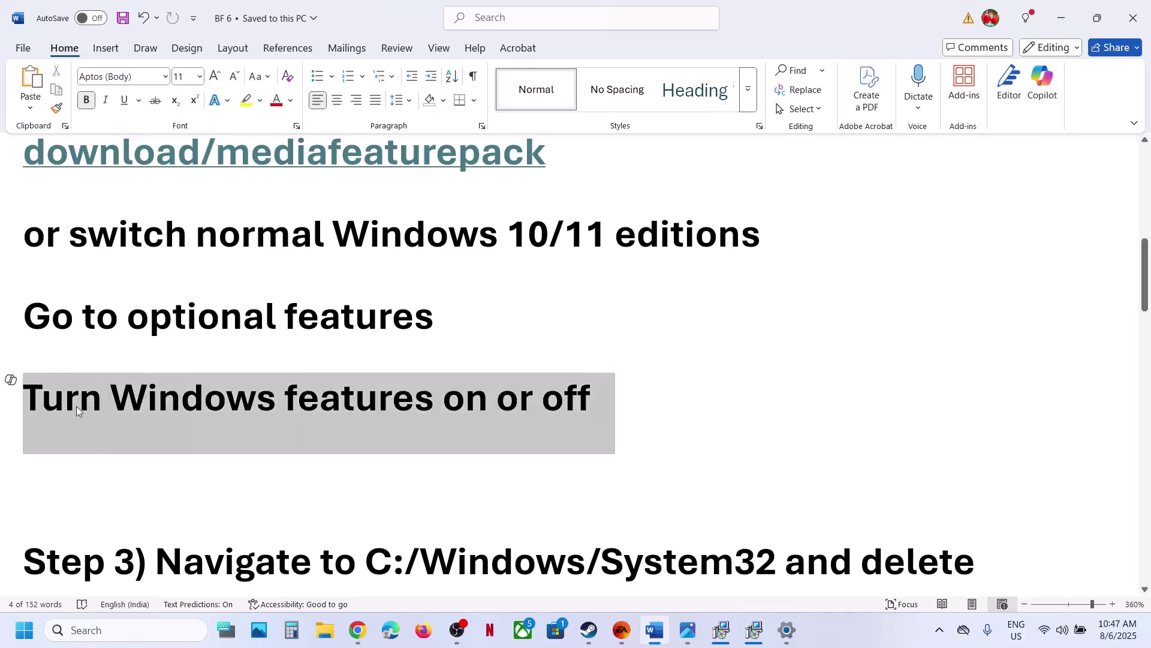
click(113, 631)
key(ctrl+v)
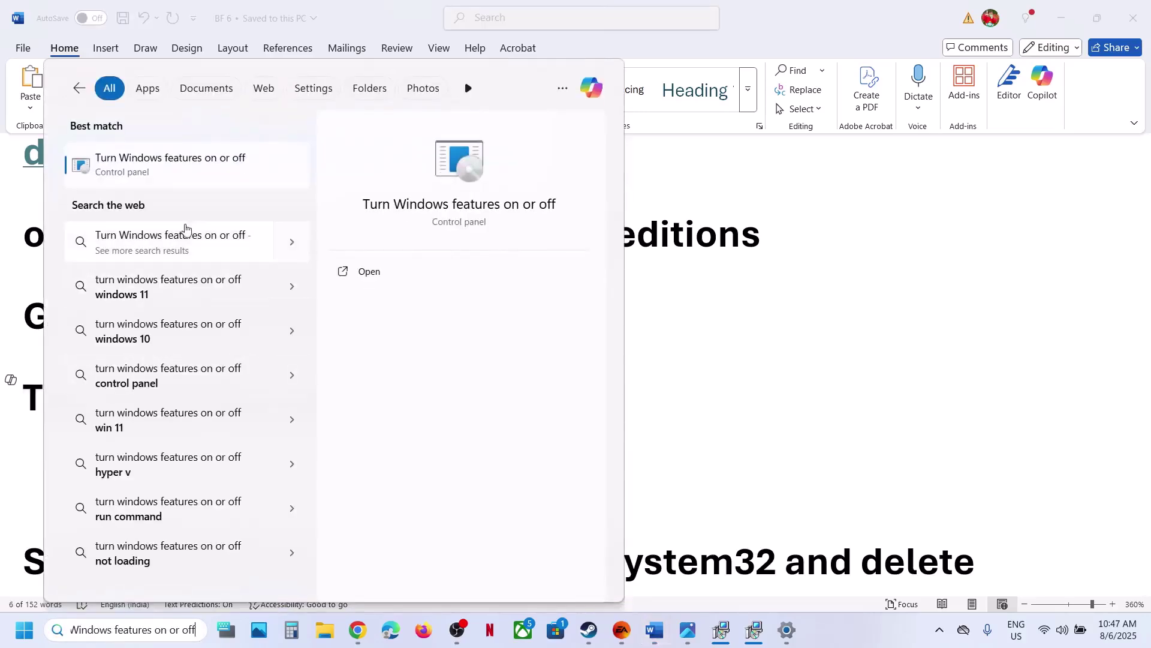
- Confirm Media Features is enabled in Windows Features, then select the C:/Windows/System32 path in Step 3
click(157, 168)
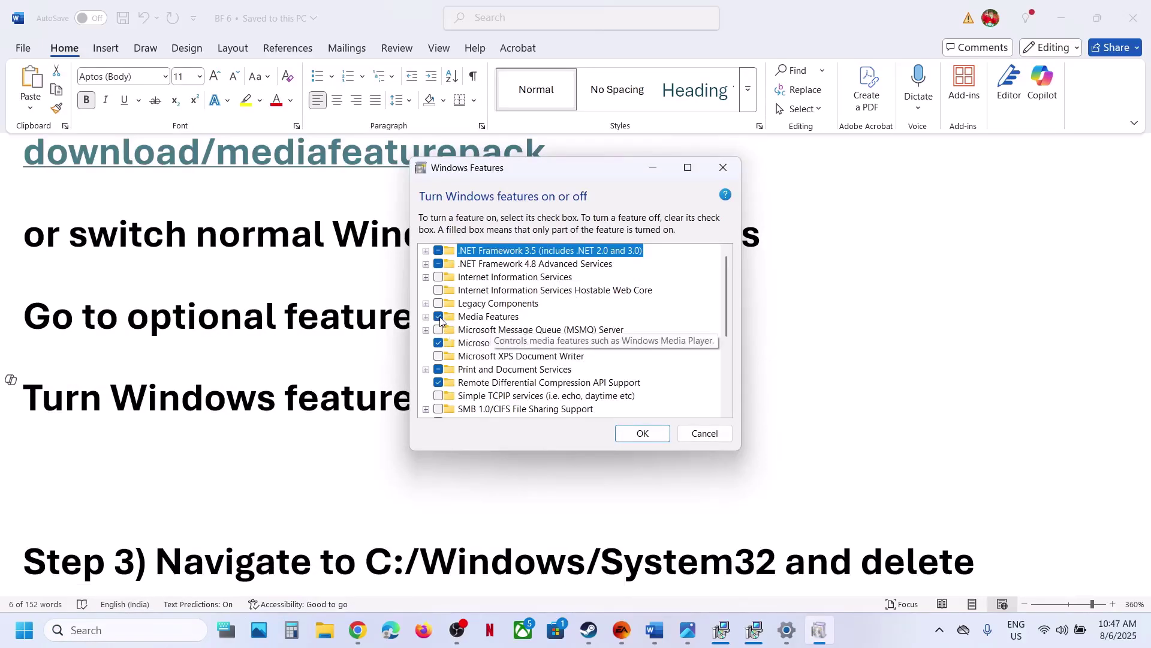
triple_click(197, 429)
scroll(197, 430, down, 5)
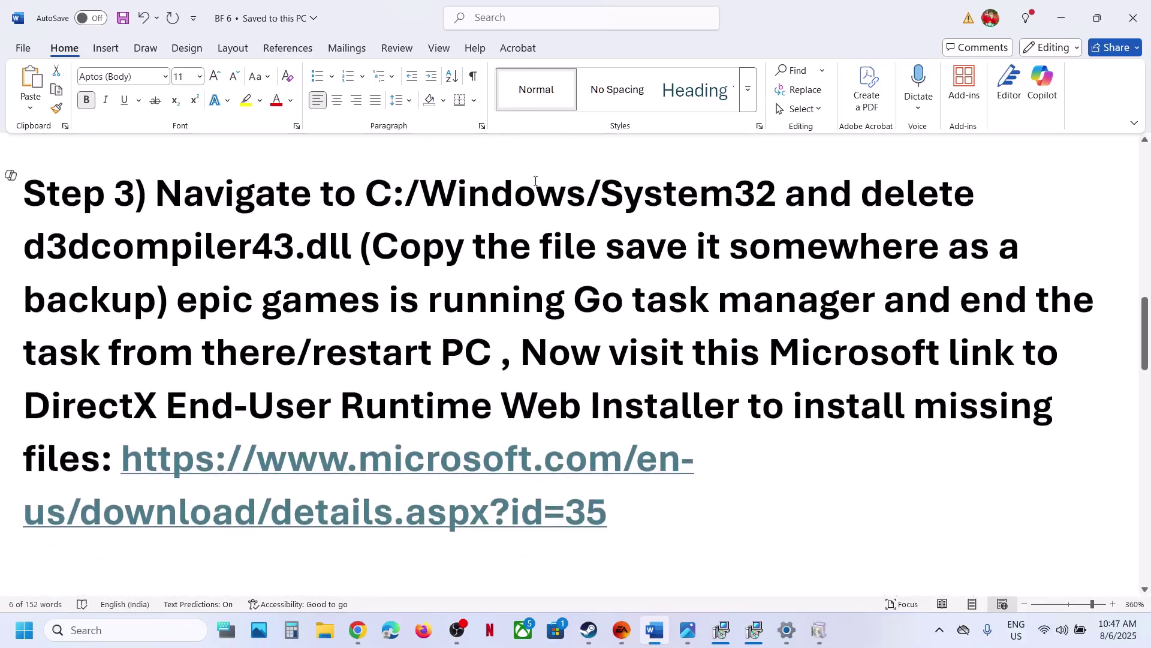
double_click(455, 181)
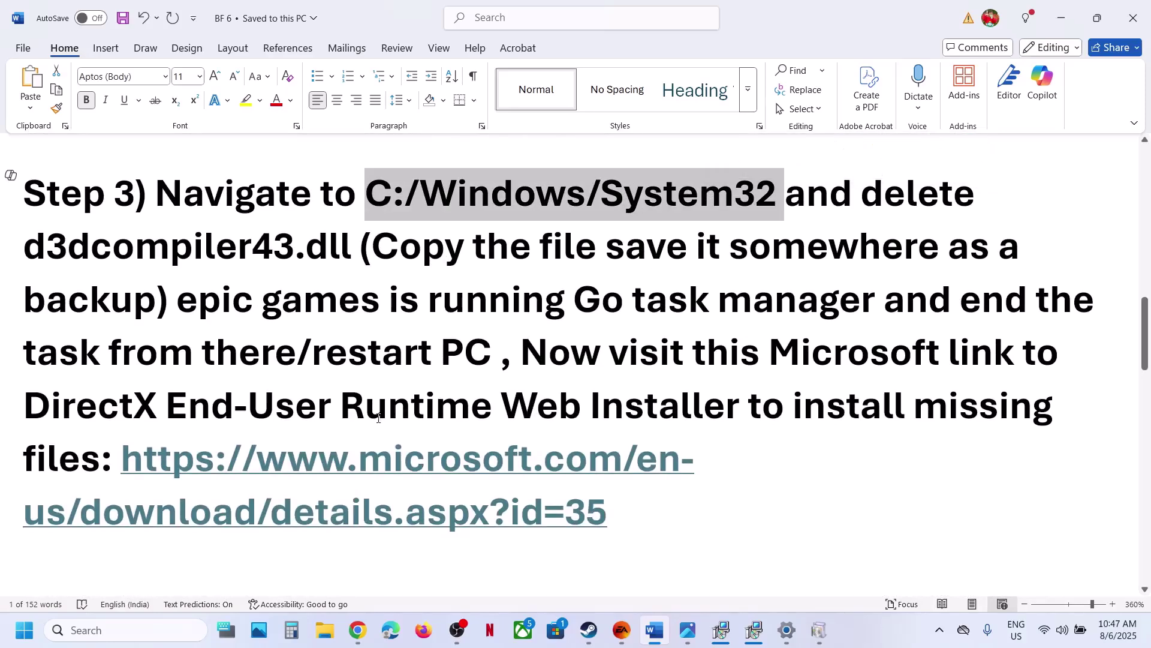
- Close Settings and open C:\Windows\System32 in File Explorer
key(alt+Tab)
click(1135, 9)
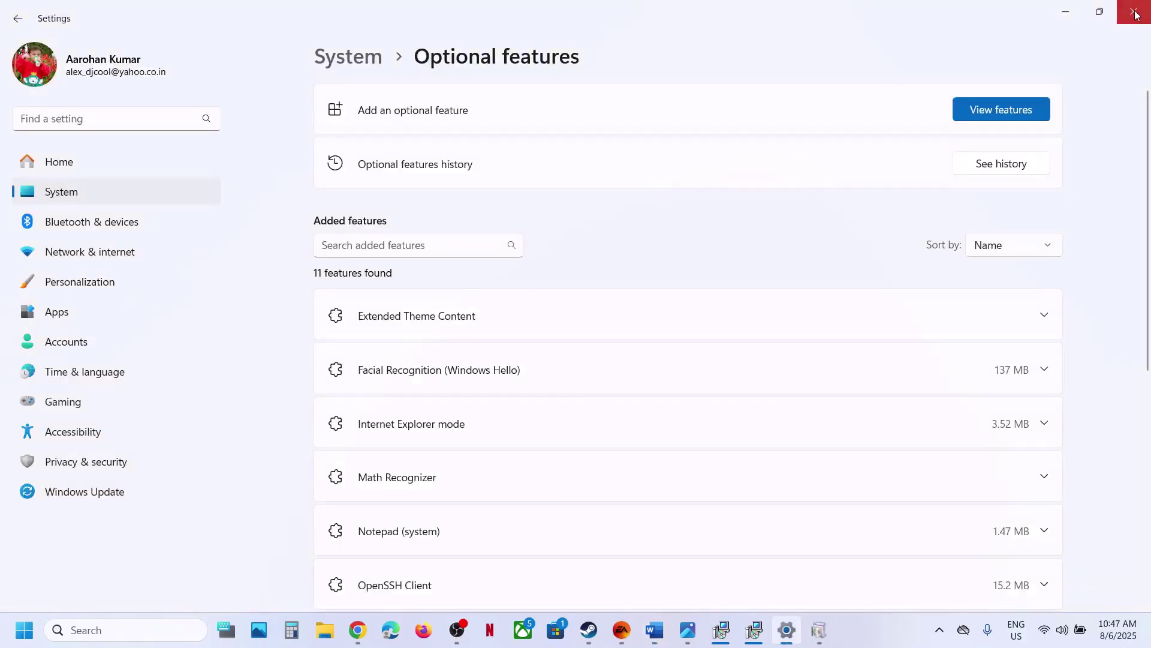
click(325, 630)
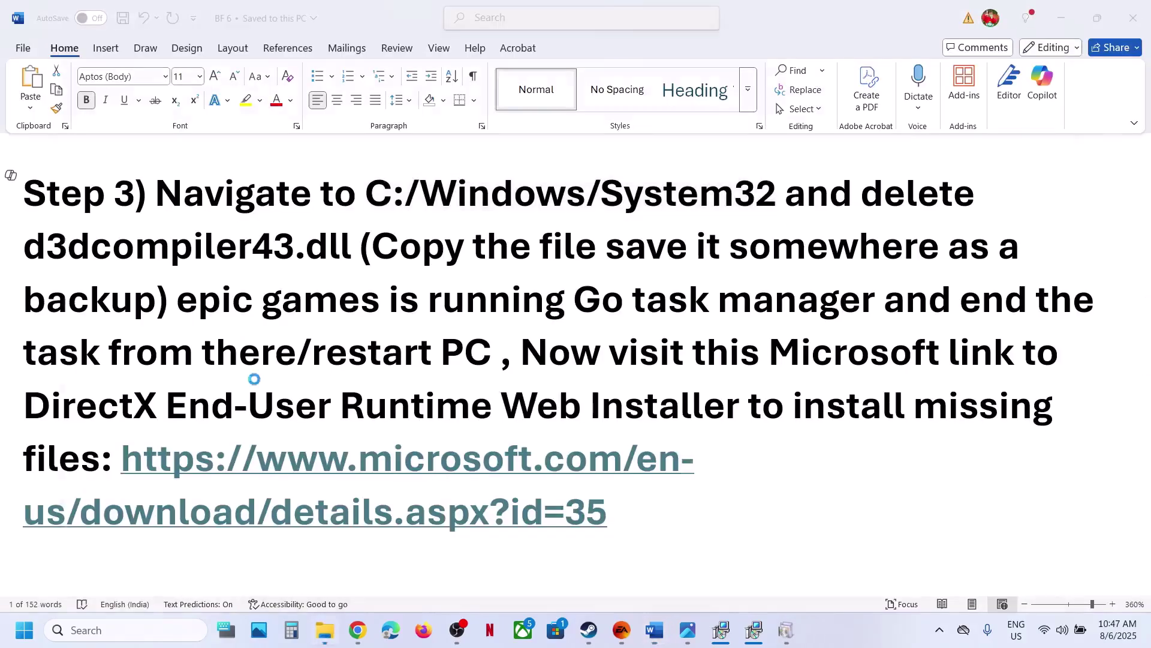
double_click(228, 160)
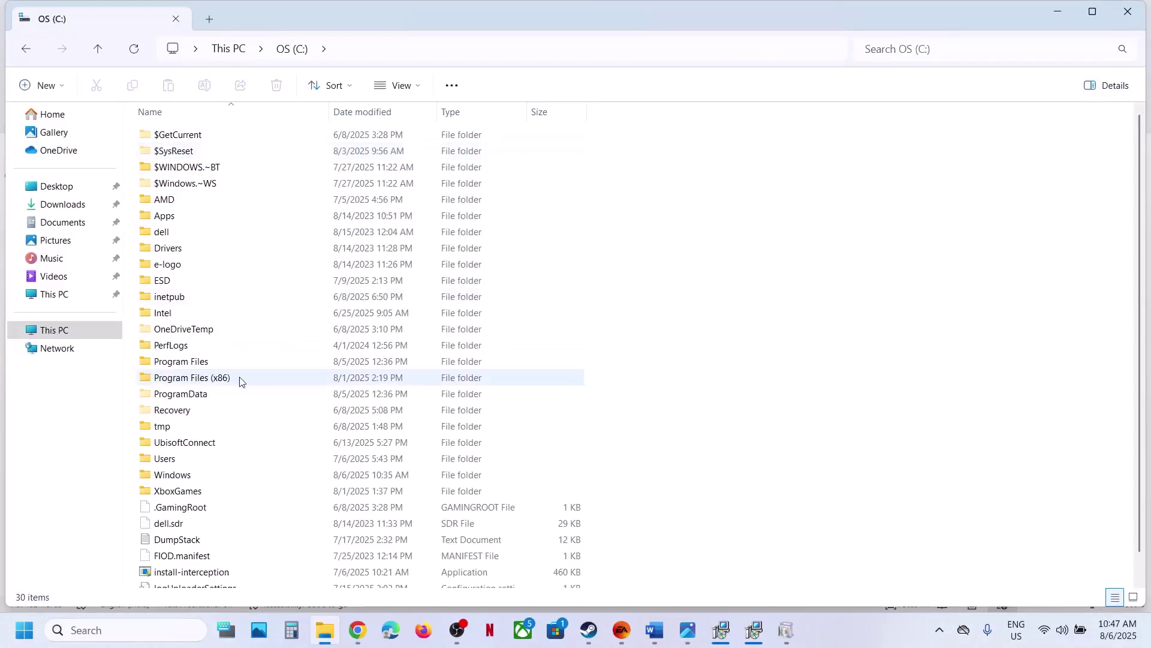
click(192, 478)
double_click(192, 478)
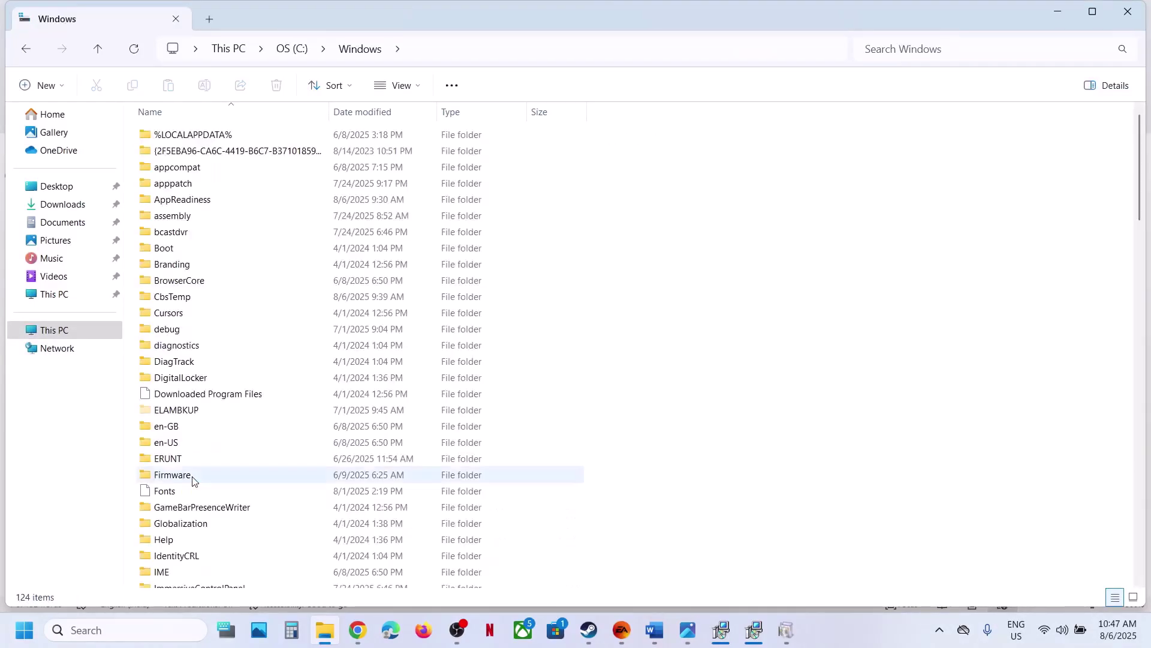
text(system)
click(231, 394)
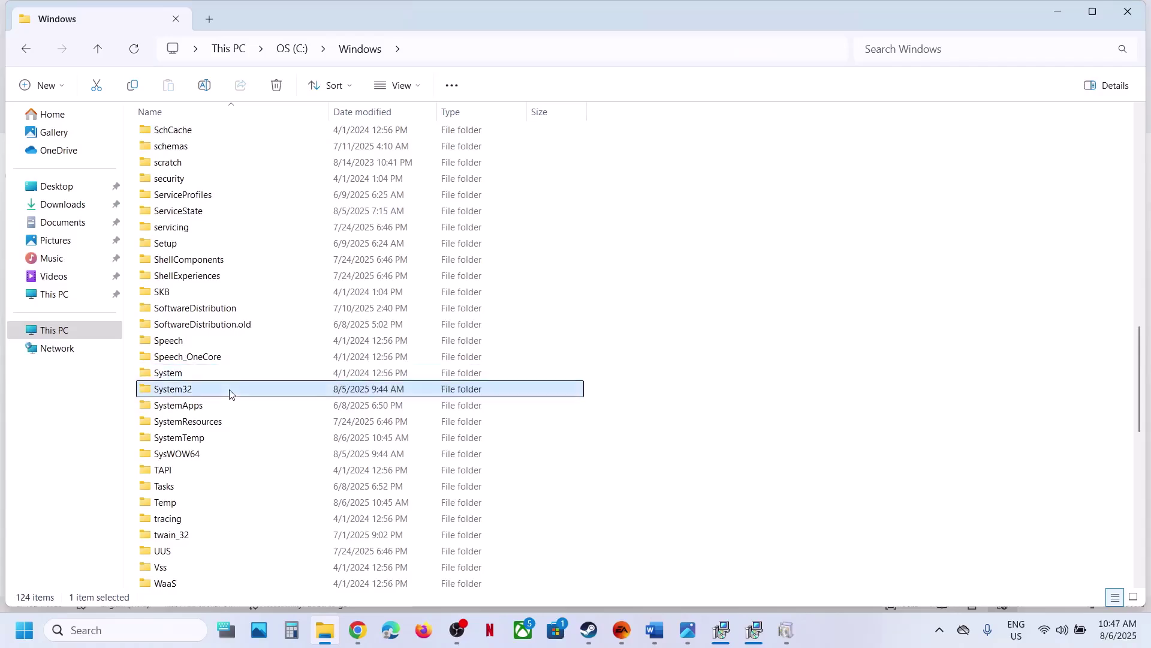
double_click(215, 393)
- Highlight the d3dcompiler43.dll file name in the Word instructions
key(alt+Tab)
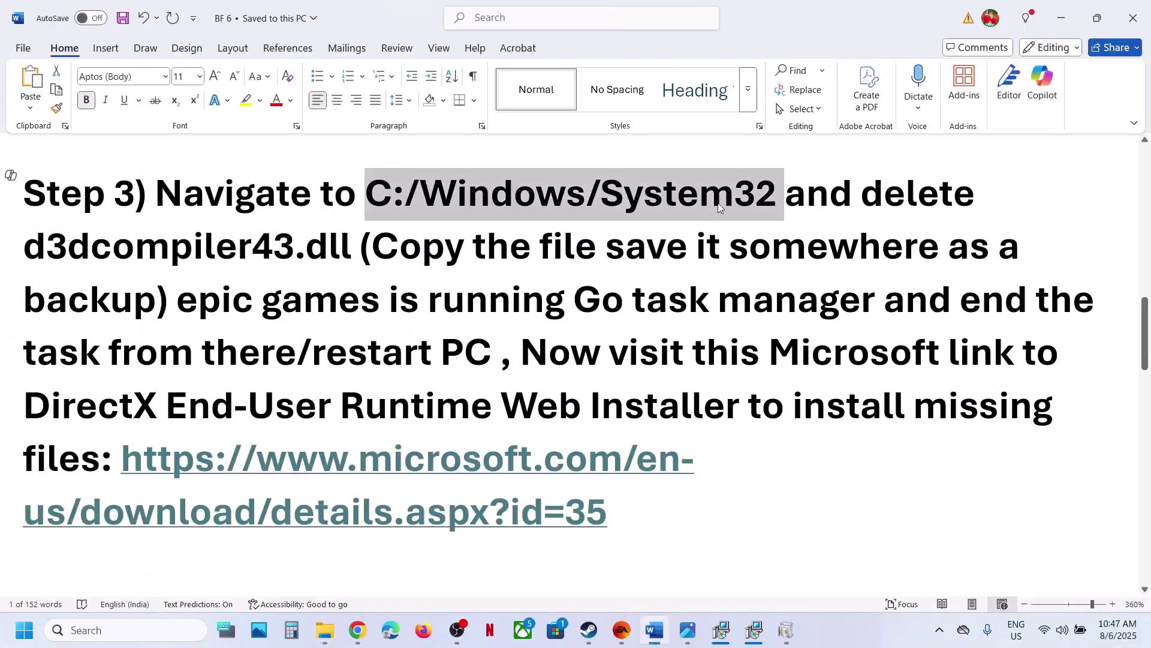
drag(36, 246, 332, 250)
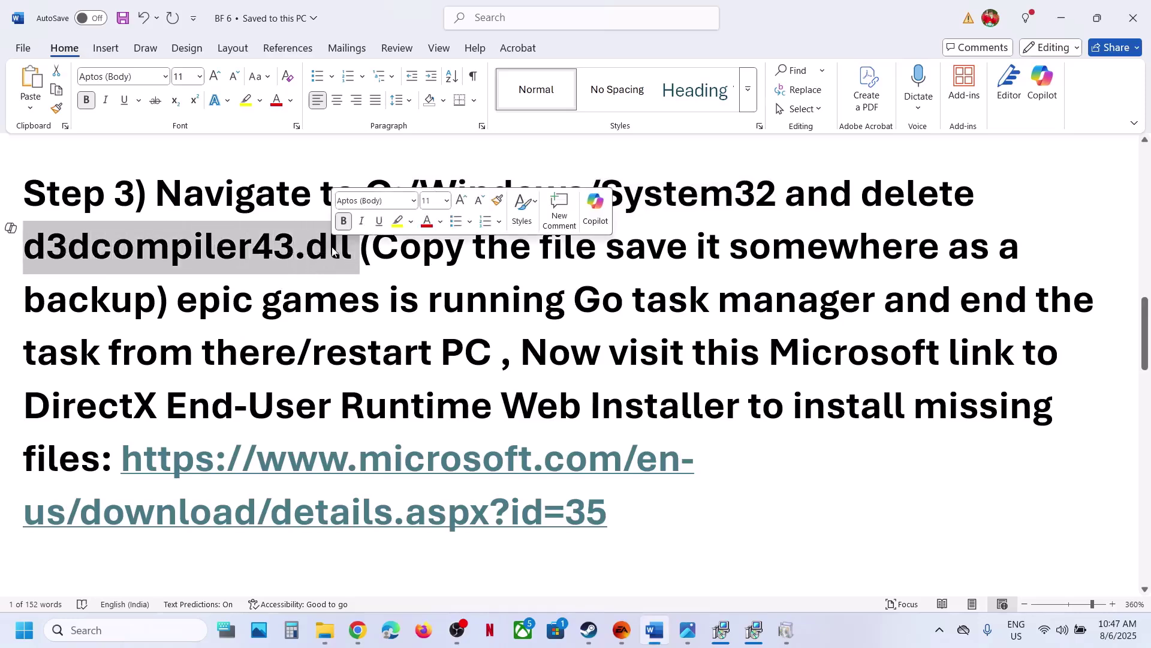
key(alt+Tab)
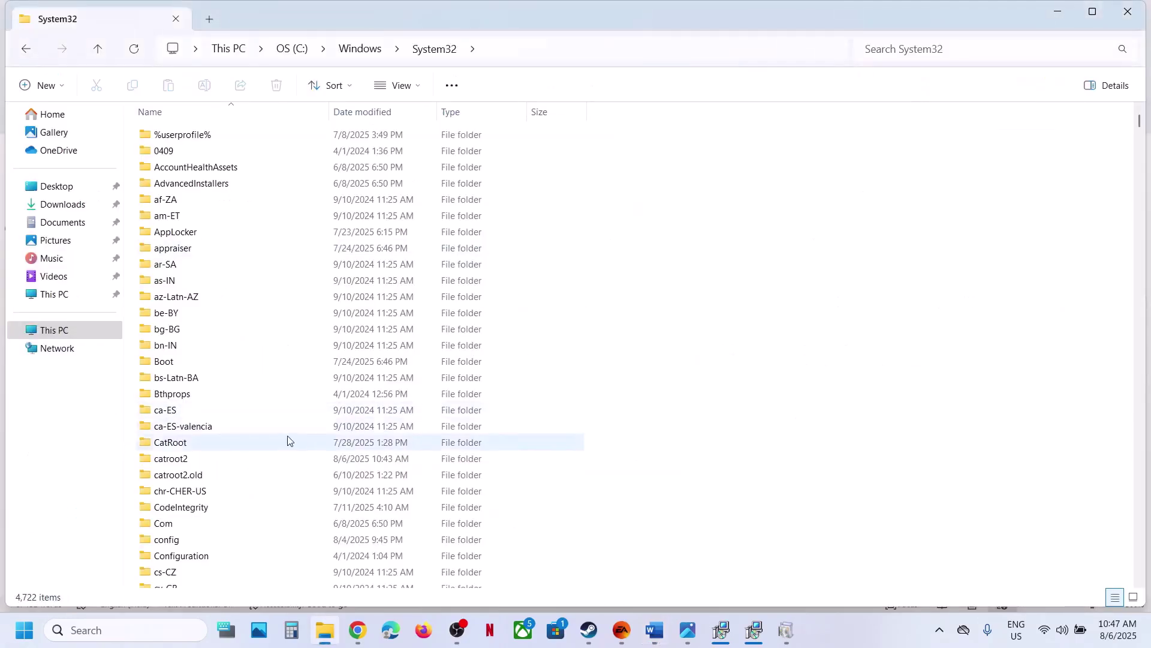
- Copy D3DCompiler_43.dll from System32 and paste a backup onto the desktop
text(d3)
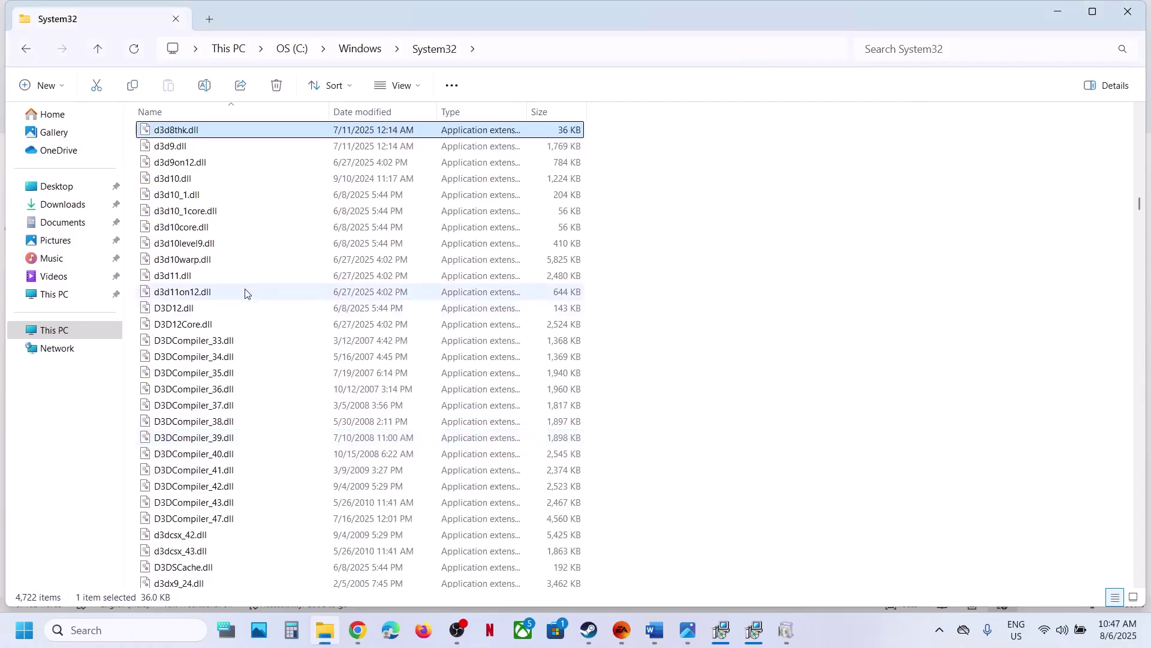
click(226, 503)
key(alt+Tab)
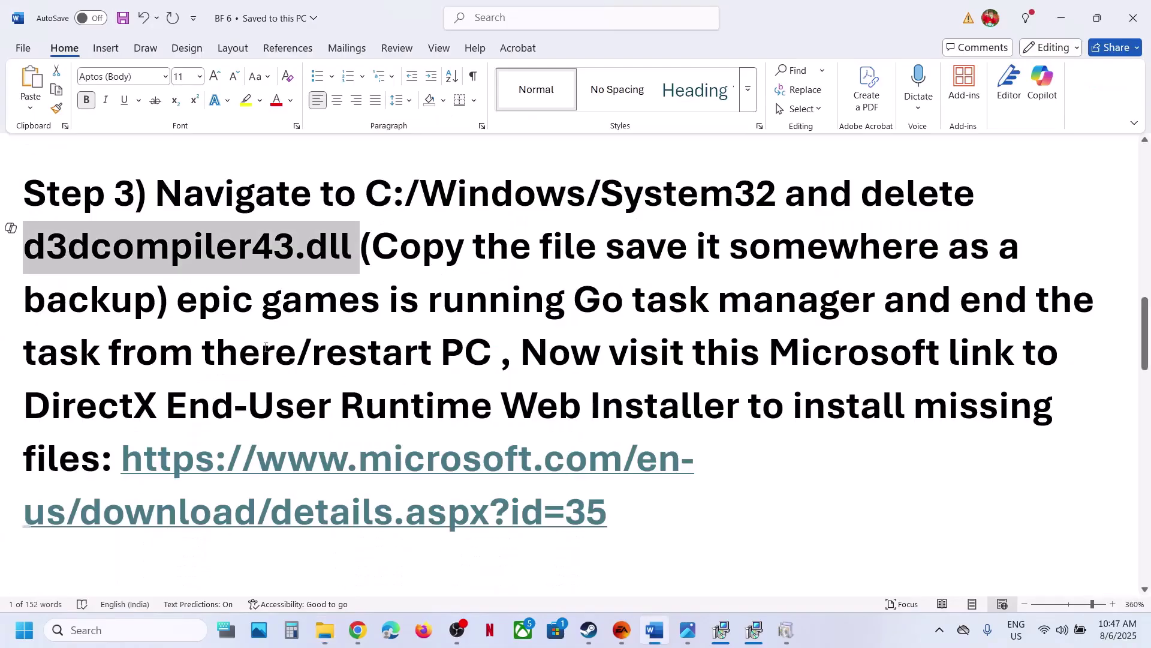
key(alt+Tab)
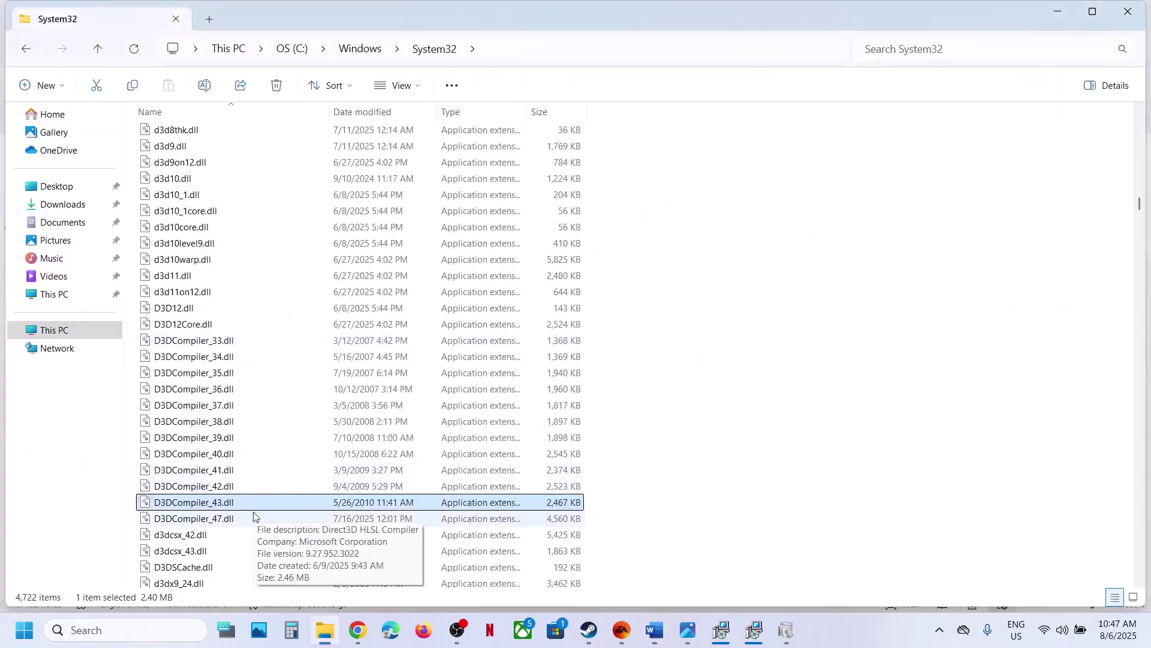
key(alt+Tab)
key(alt+Tab)
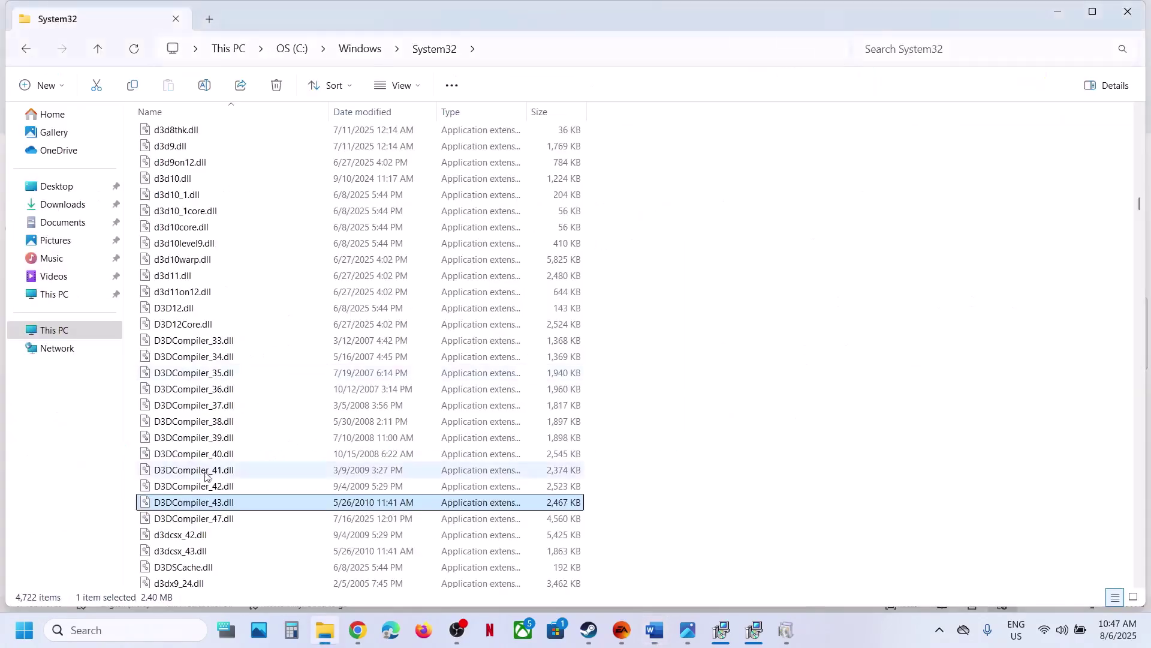
right_click(190, 503)
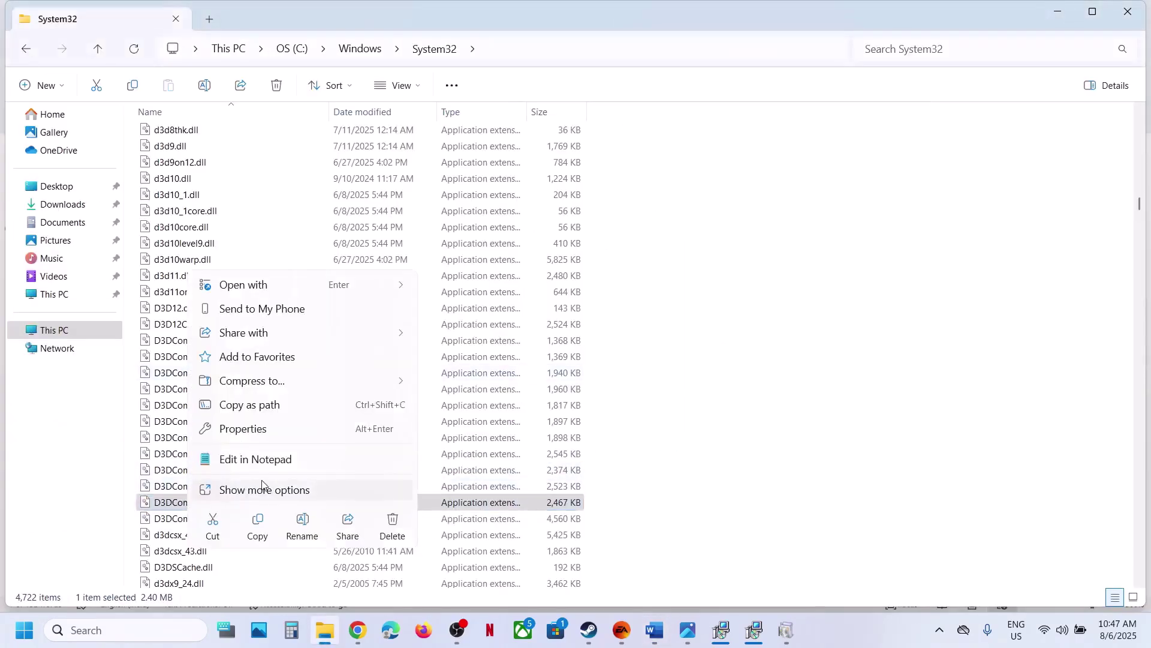
click(258, 525)
key(super+d)
key(ctrl+v)
drag(89, 180, 544, 252)
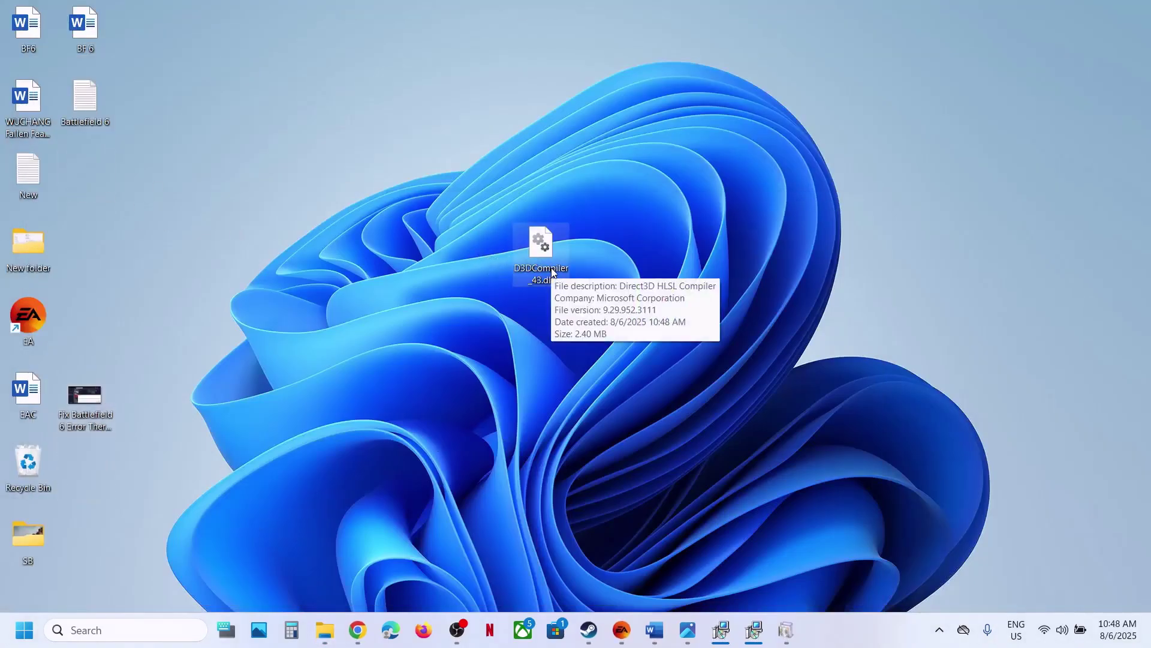
key(super+d)
- Delete D3DCompiler_43.dll from System32
mouse_move(211, 509)
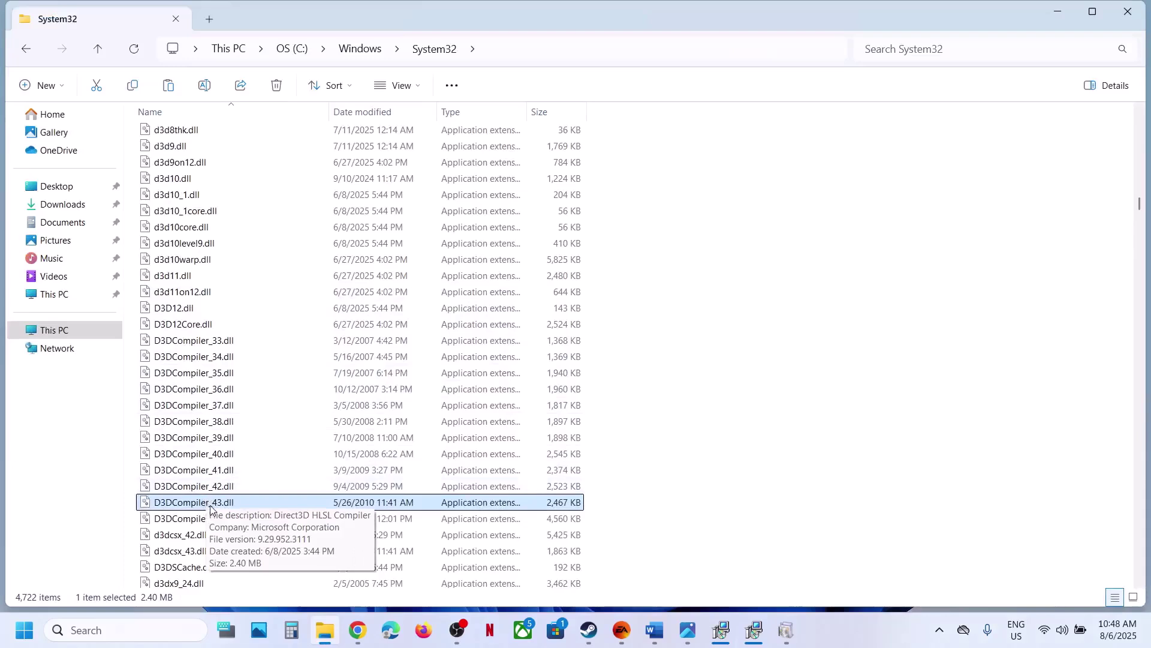
right_click(204, 509)
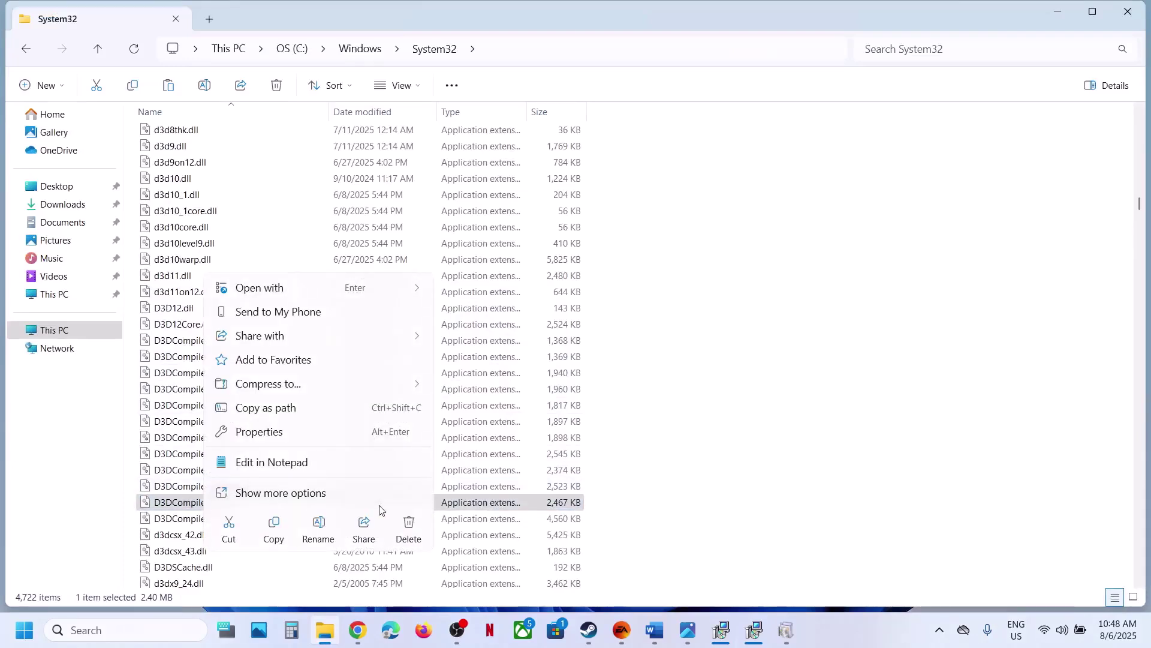
click(407, 528)
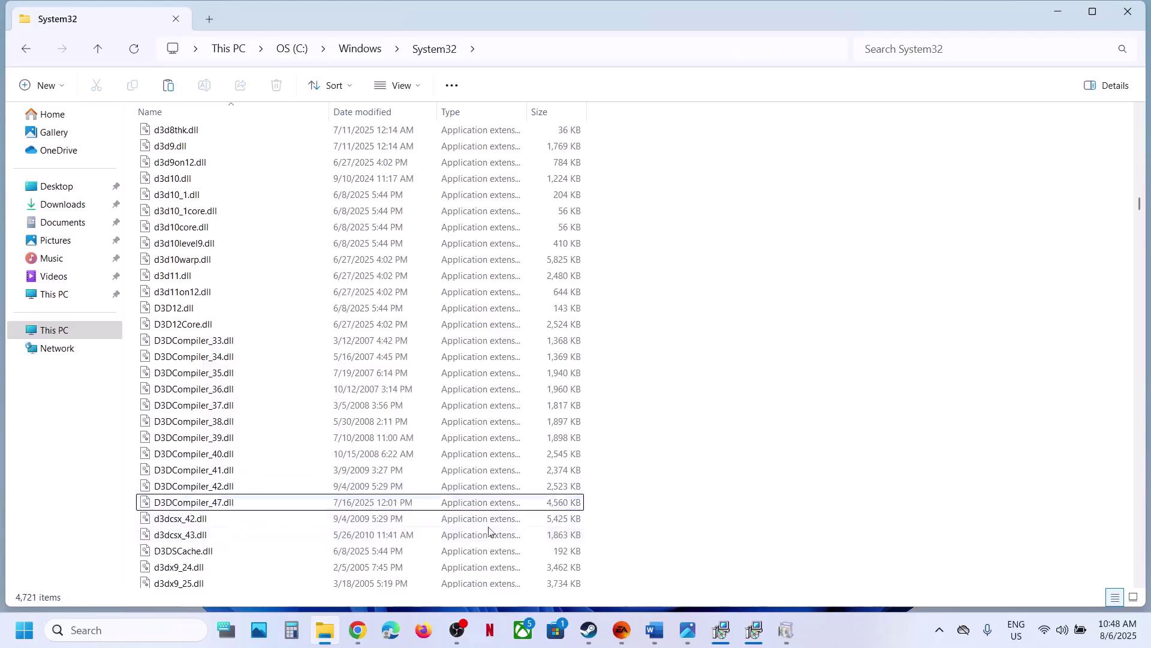
click(655, 629)
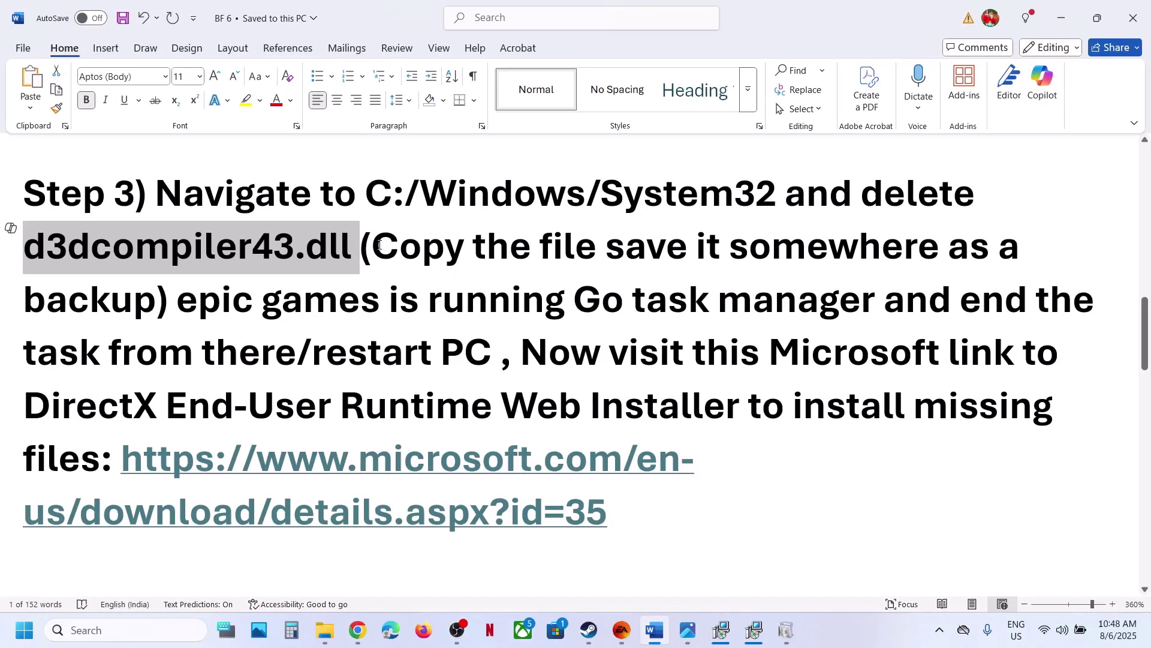
- Highlight the backup, Task Manager, Epic Games, dll name and restart notes in Step 3
drag(379, 245, 399, 245)
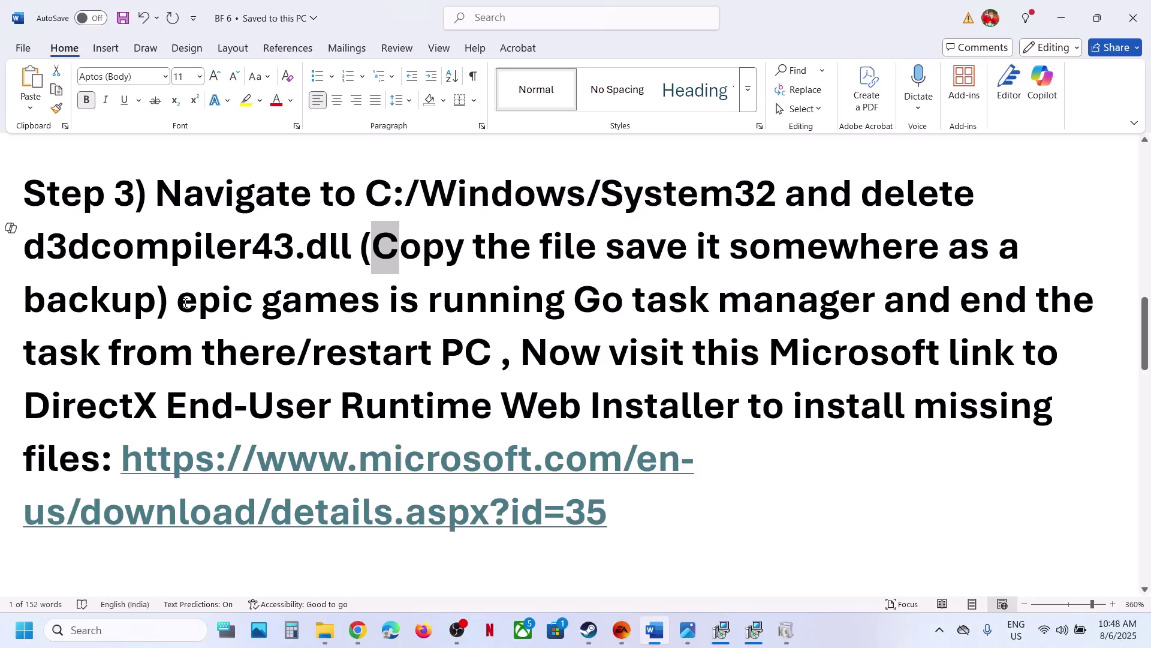
drag(186, 303, 881, 306)
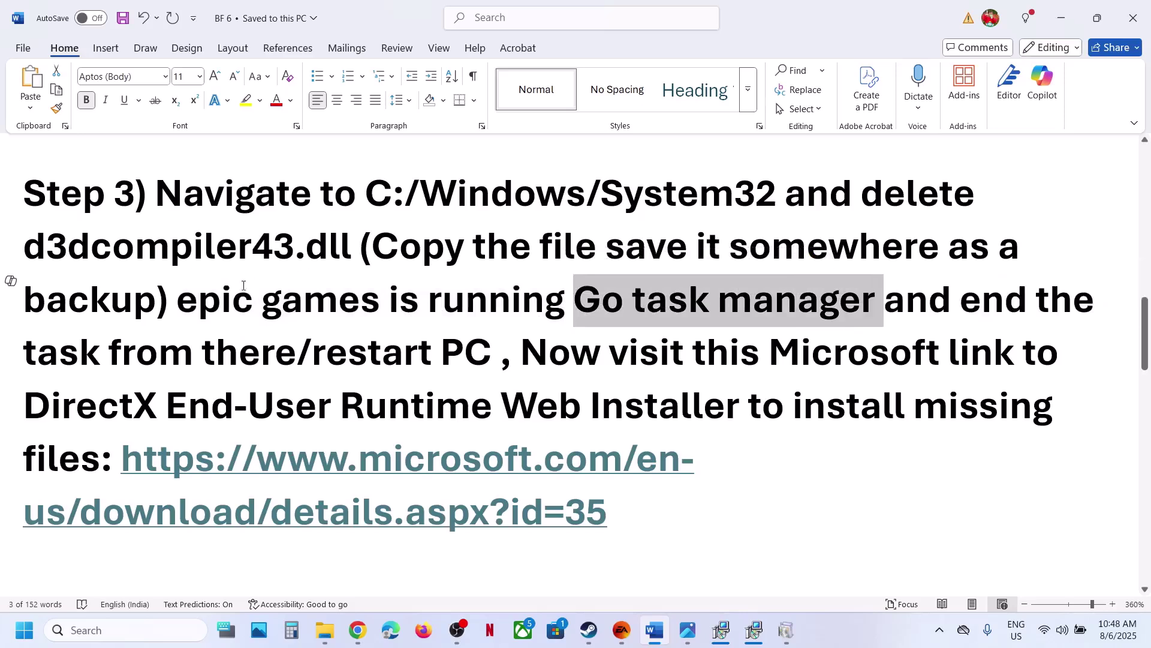
drag(197, 302, 384, 305)
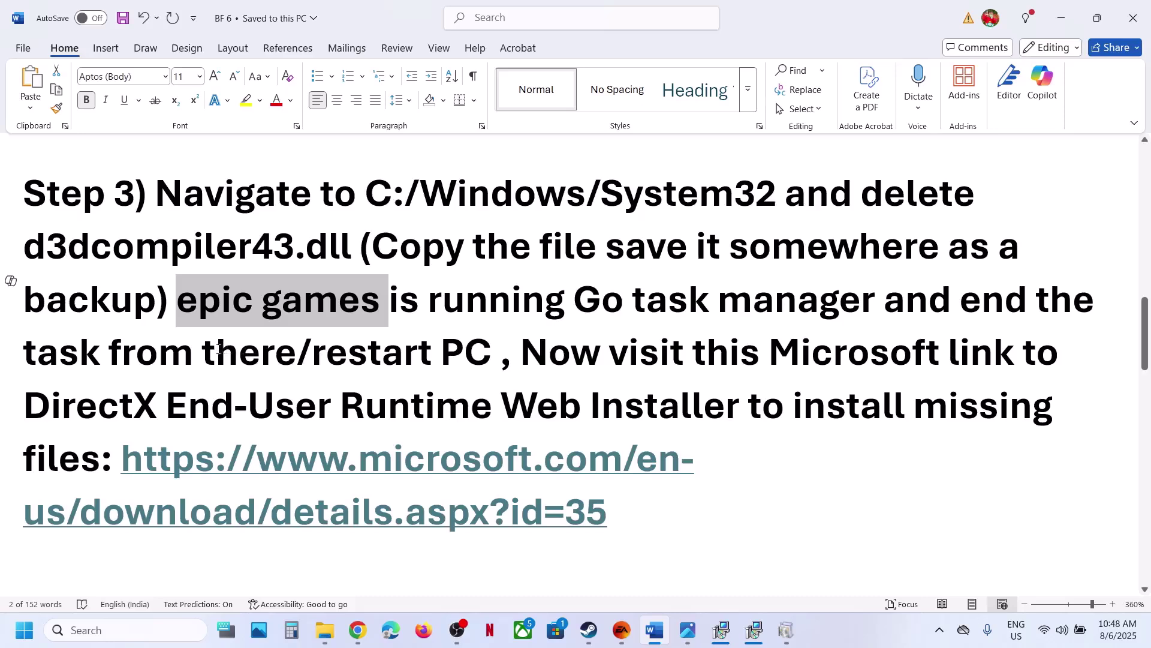
drag(24, 246, 328, 247)
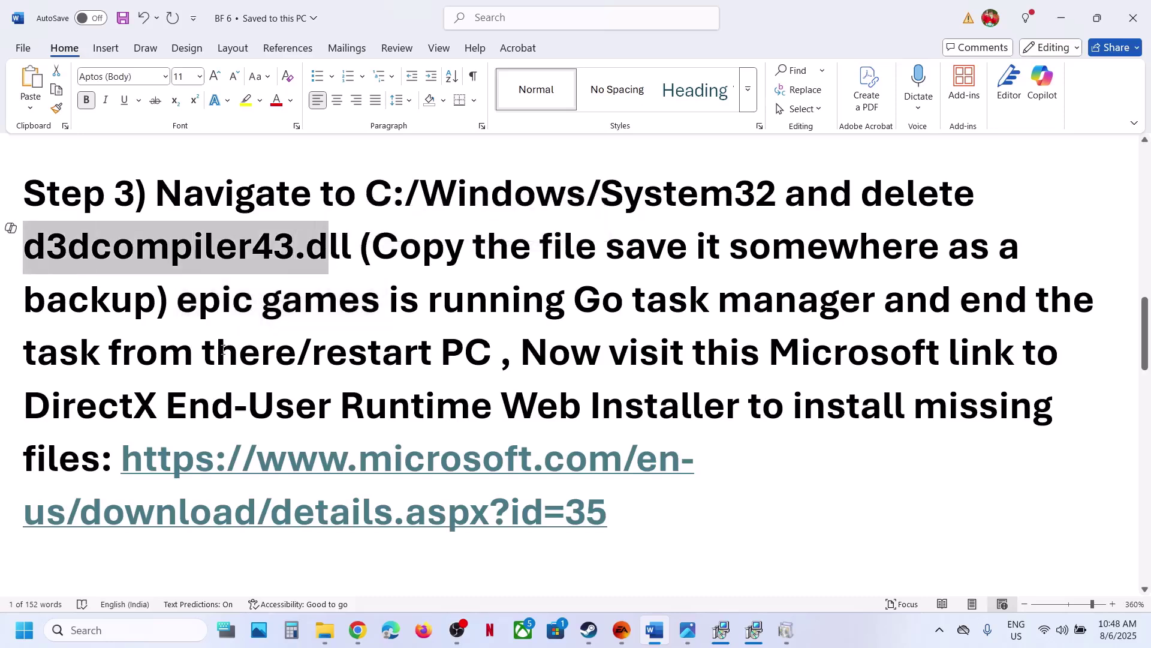
drag(223, 351, 500, 354)
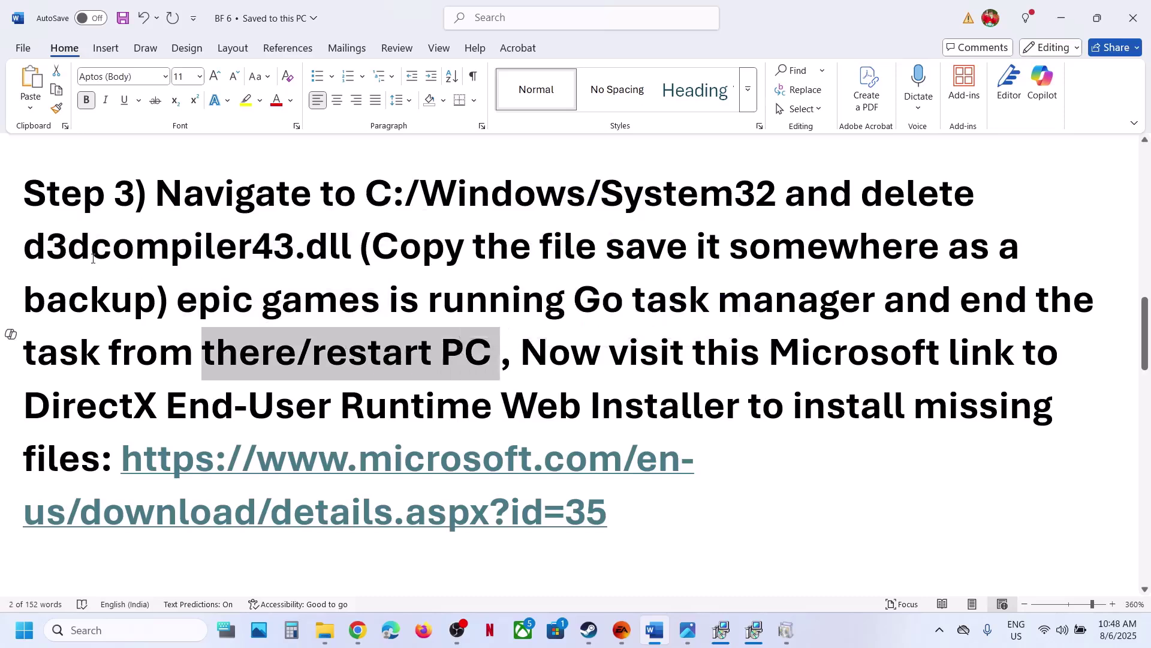
drag(87, 250, 272, 251)
- Select the Microsoft DirectX download link in Step 3 and open it in the browser
drag(521, 355, 234, 406)
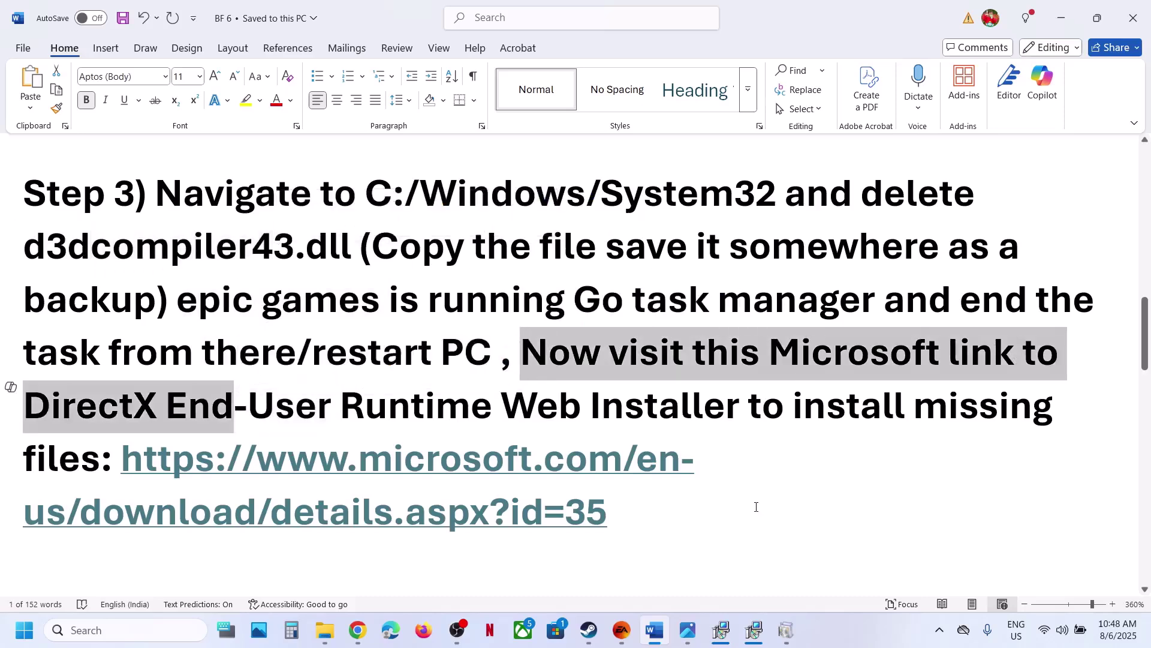
drag(654, 515, 122, 458)
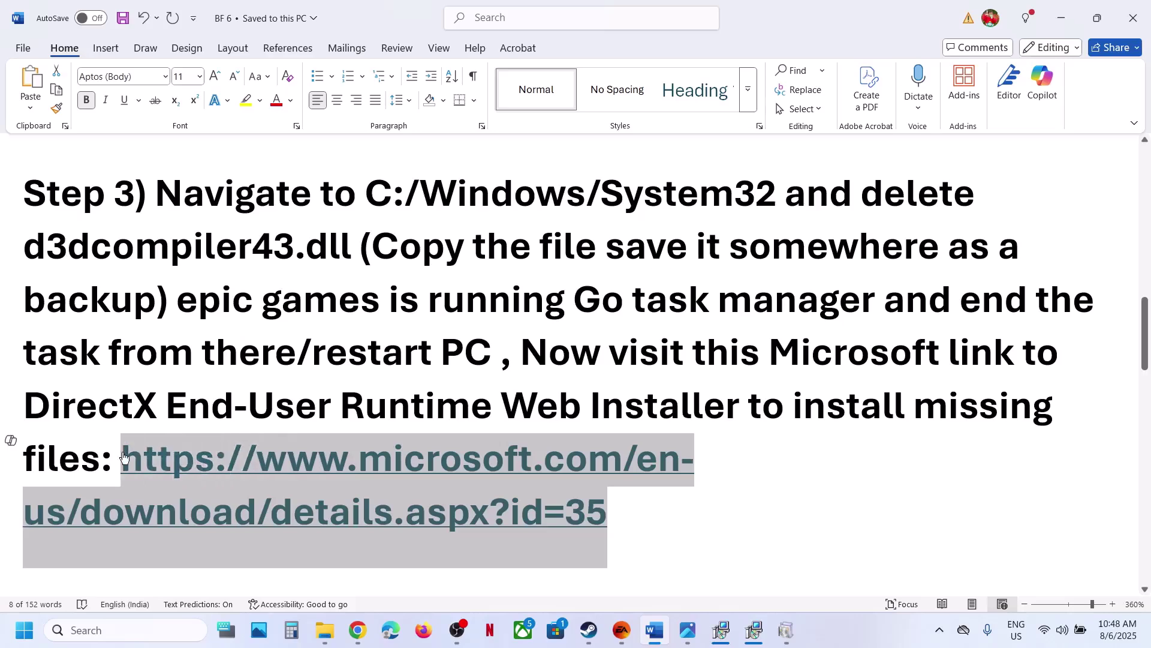
ctrl+click(336, 534)
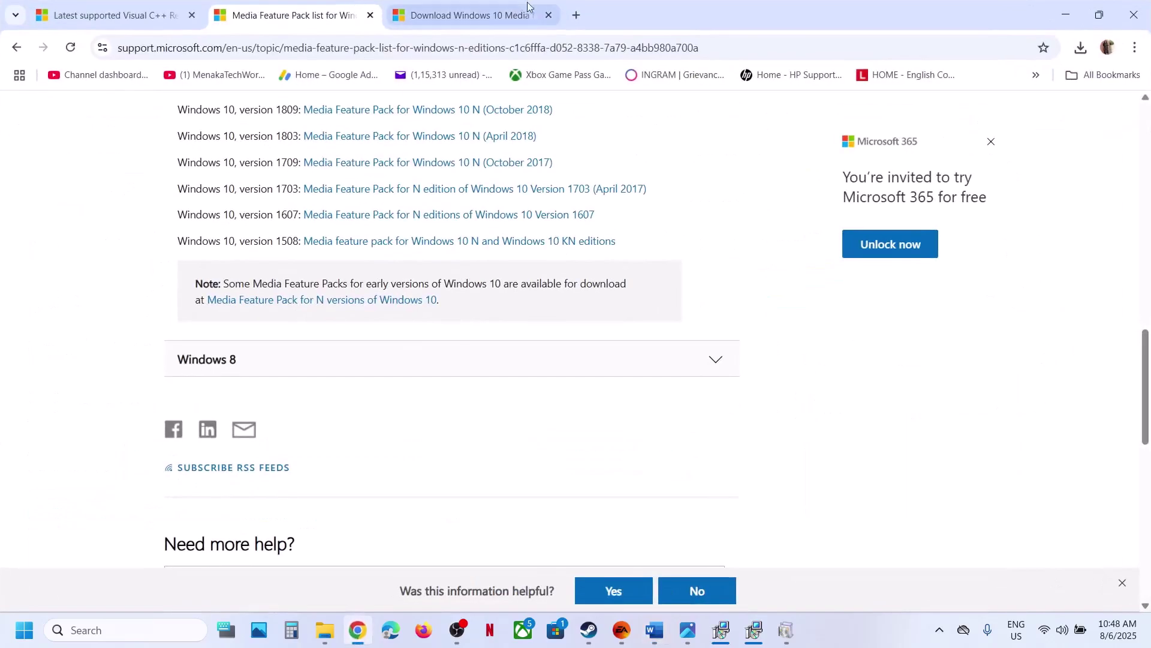
- Download dxwebsetup (1).exe from the DirectX End-User Runtime Web Installer page and run it
click(577, 17)
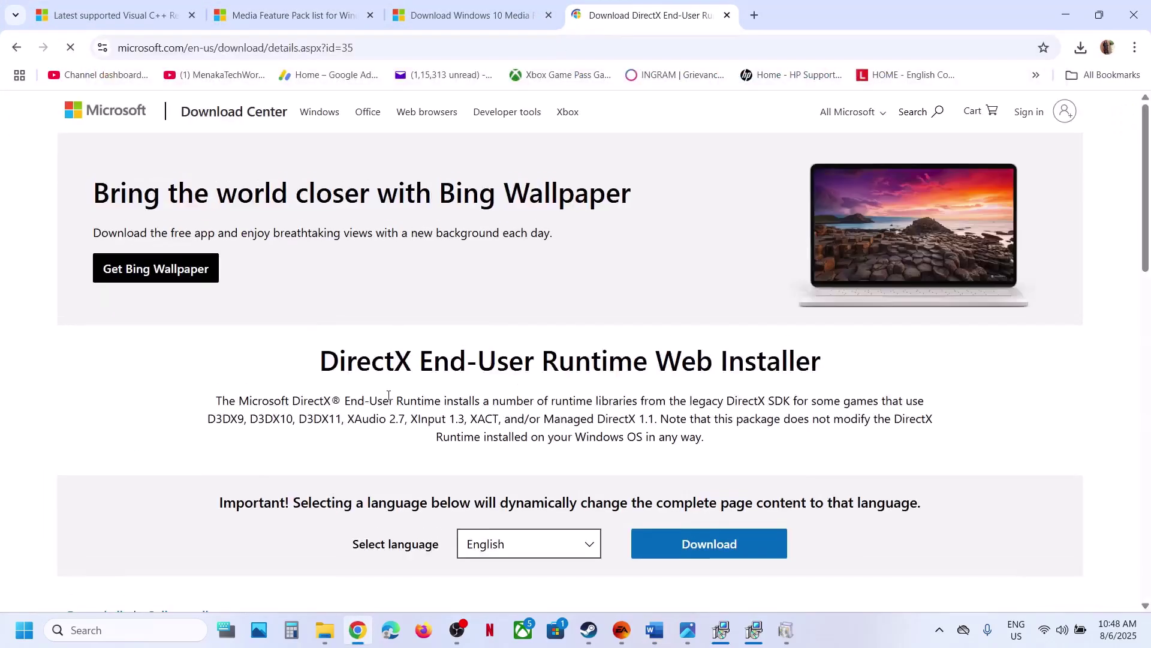
scroll(386, 395, down, 3)
click(714, 369)
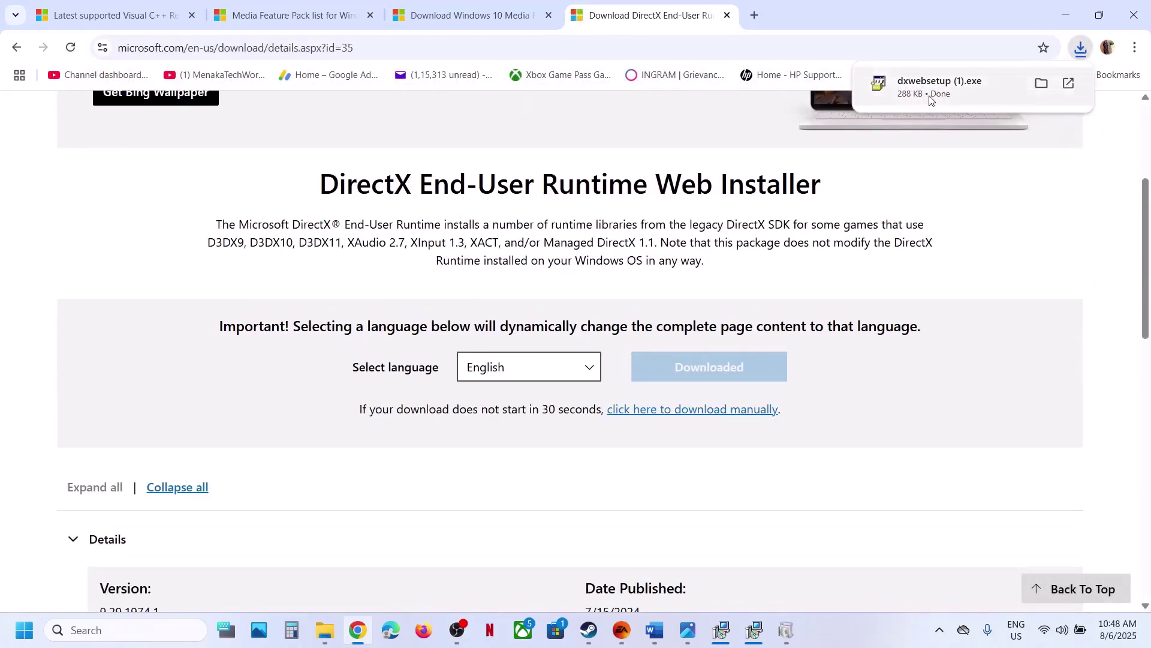
click(938, 101)
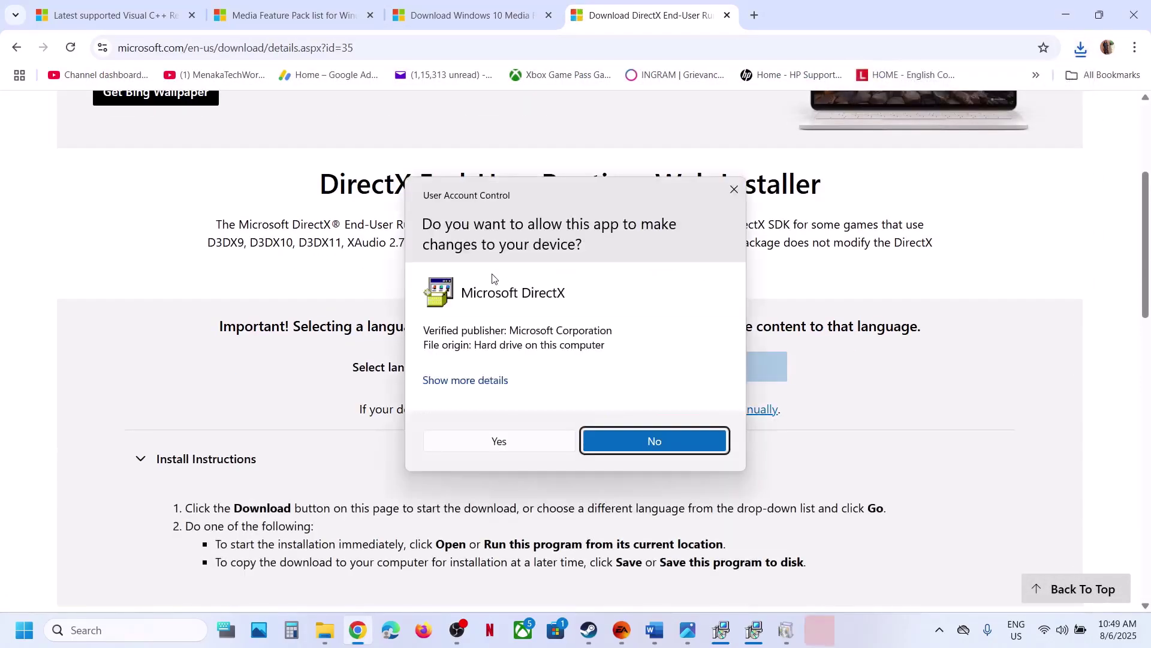
- Allow DirectX Setup, accept the license, skip the Bing Bar offer, and finish installing
click(499, 442)
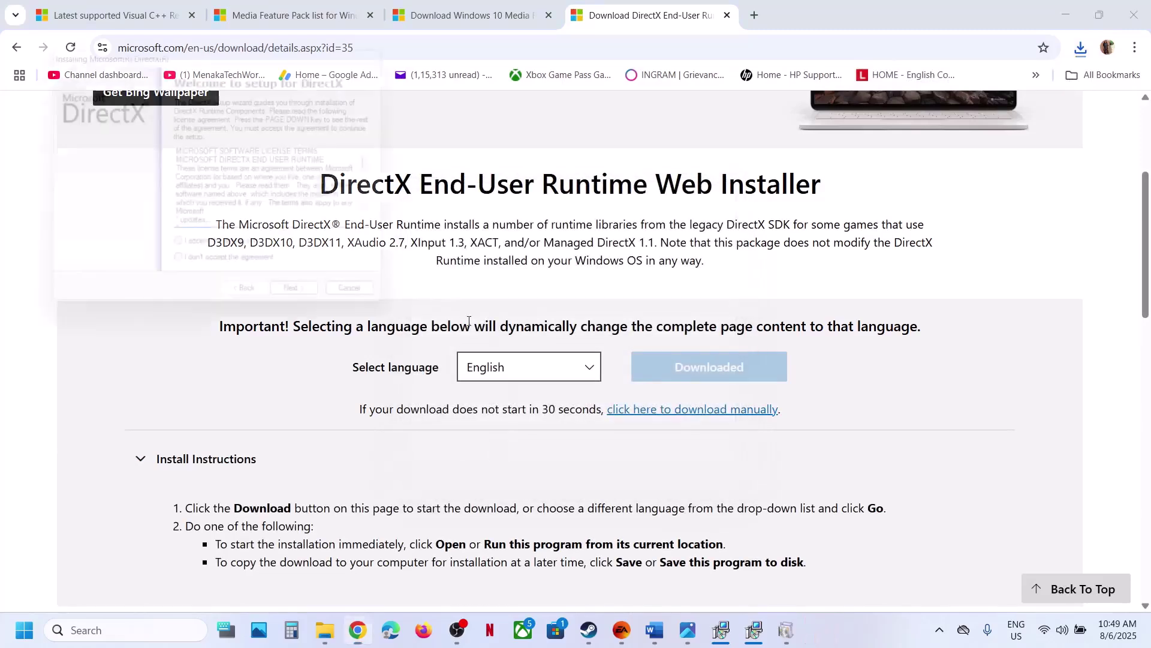
click(197, 259)
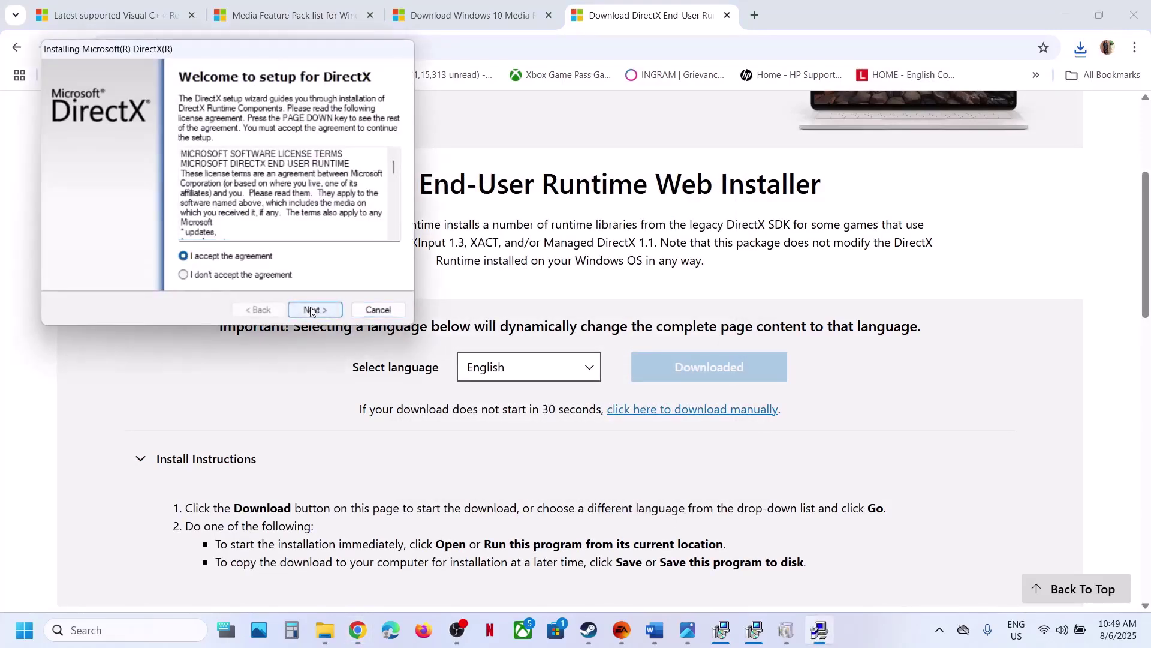
click(311, 310)
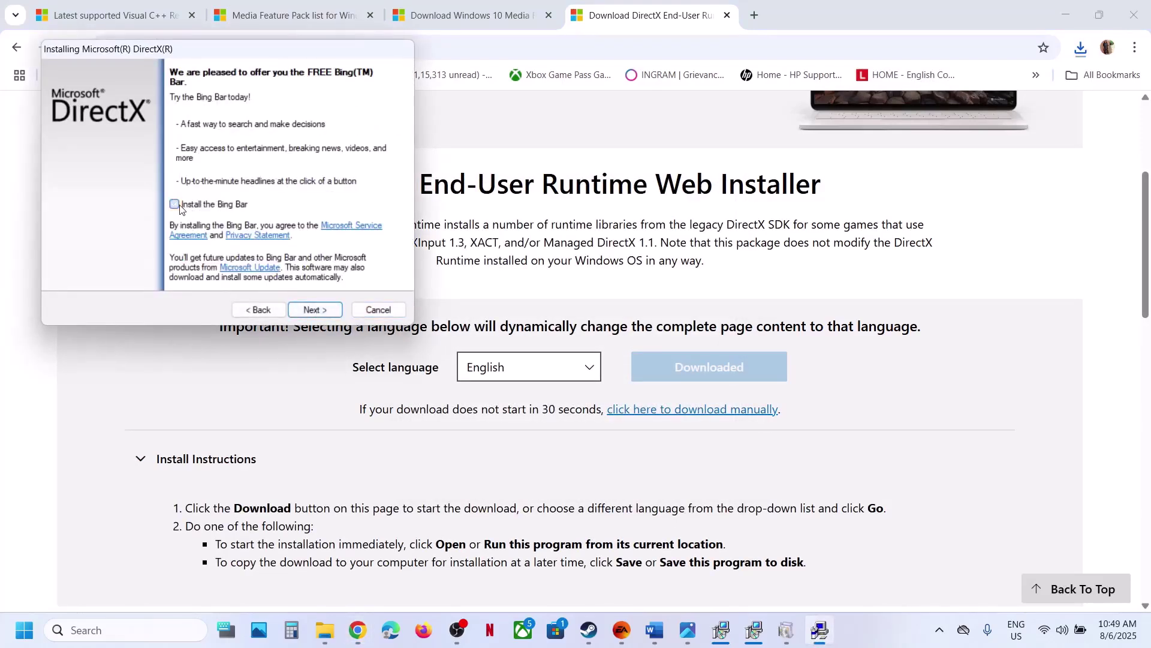
click(313, 310)
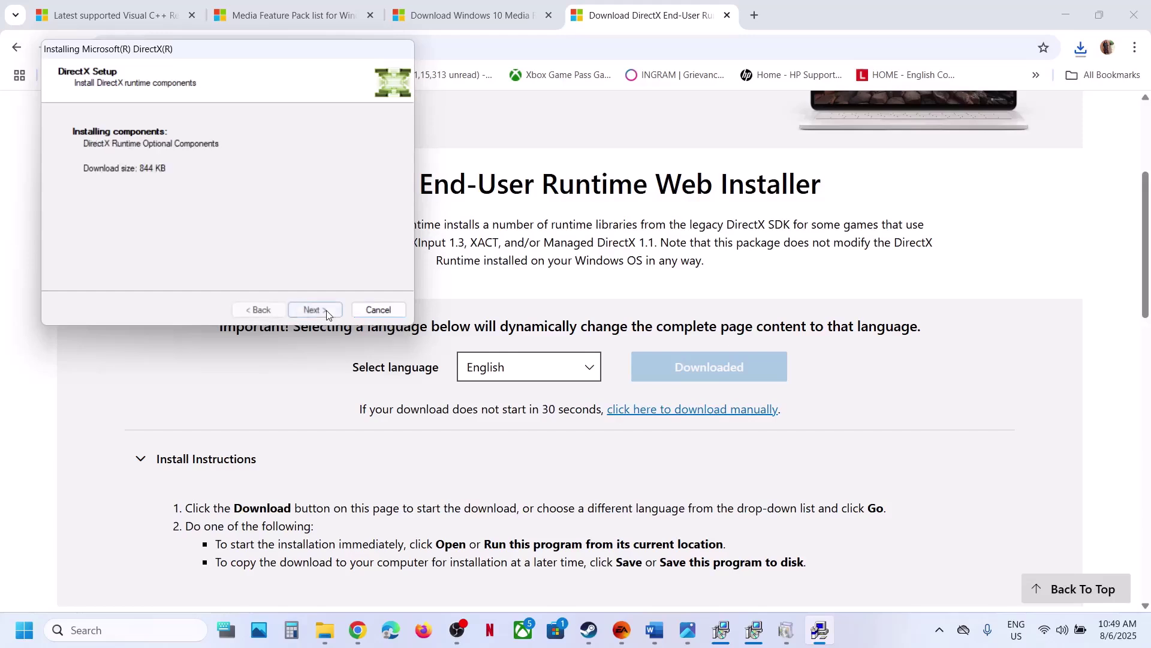
click(314, 310)
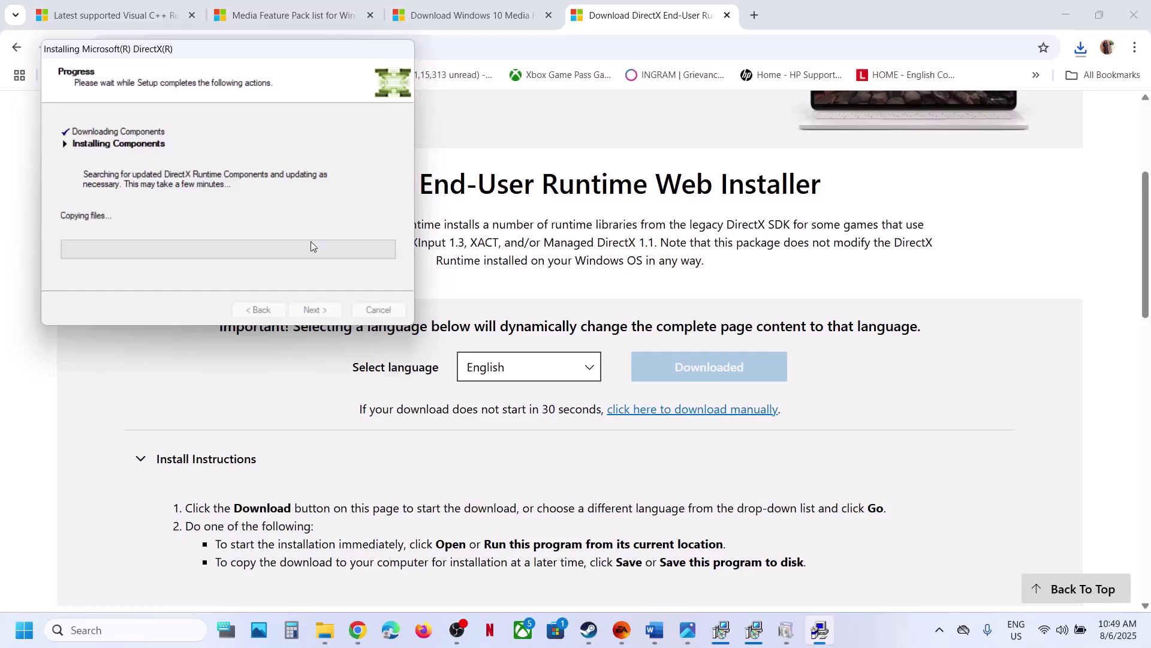
click(316, 310)
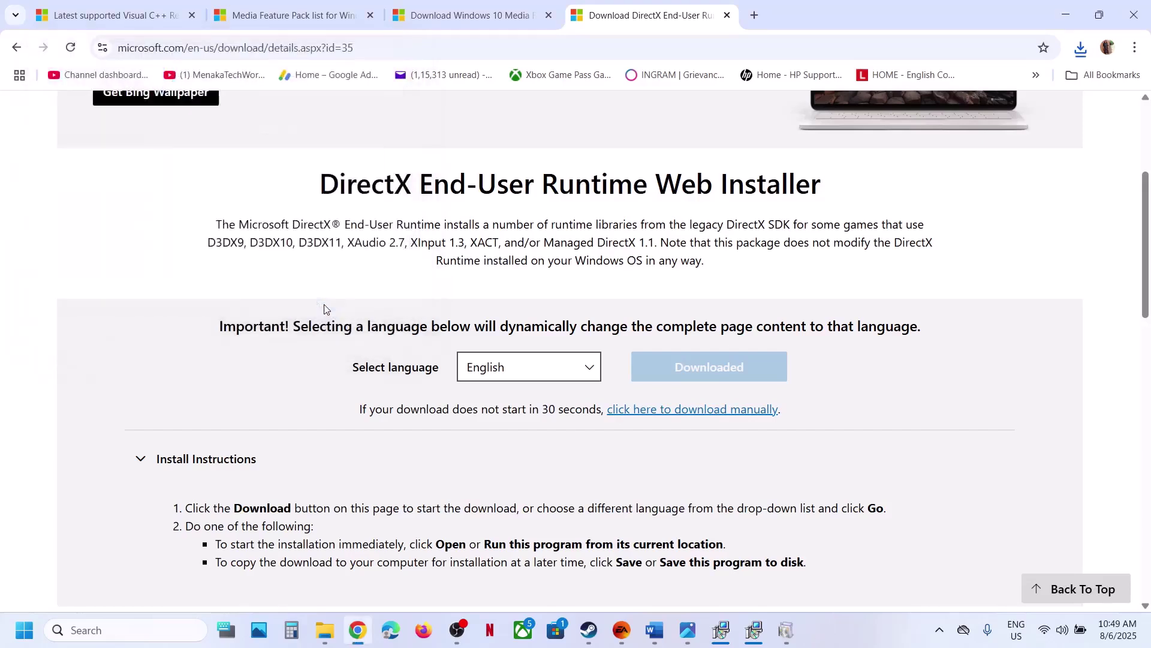
- Open the power menu's shutdown choices and back out without restarting
click(25, 631)
click(435, 577)
click(601, 450)
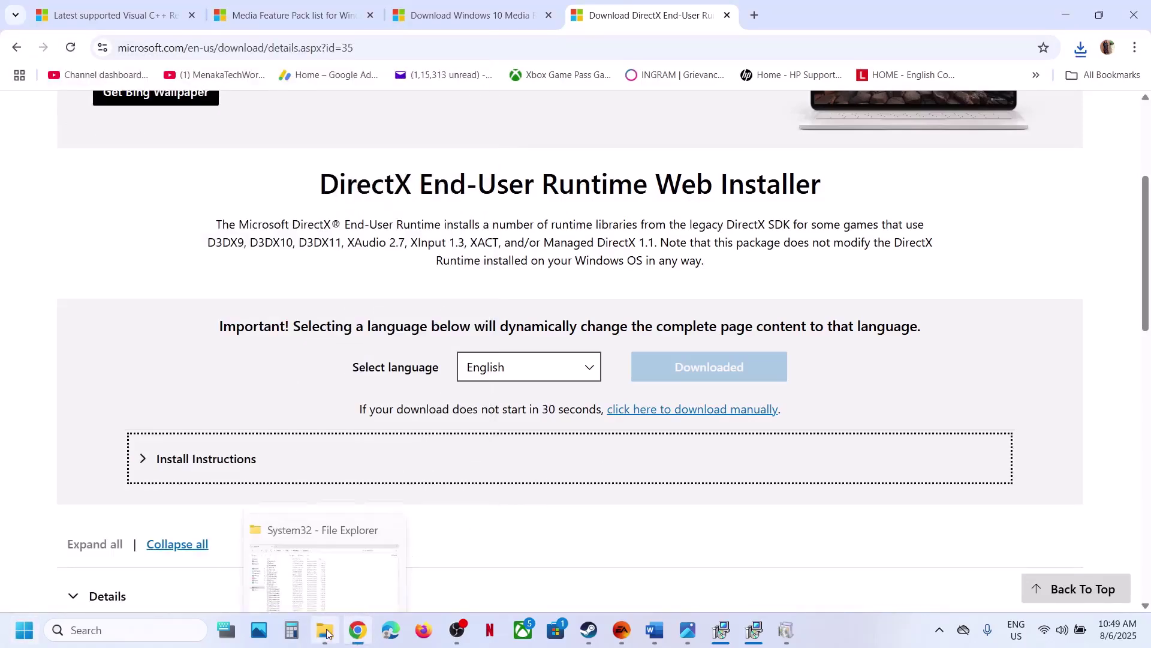
- Refresh the System32 folder and confirm D3DCompiler_43.dll is present
click(336, 625)
click(497, 53)
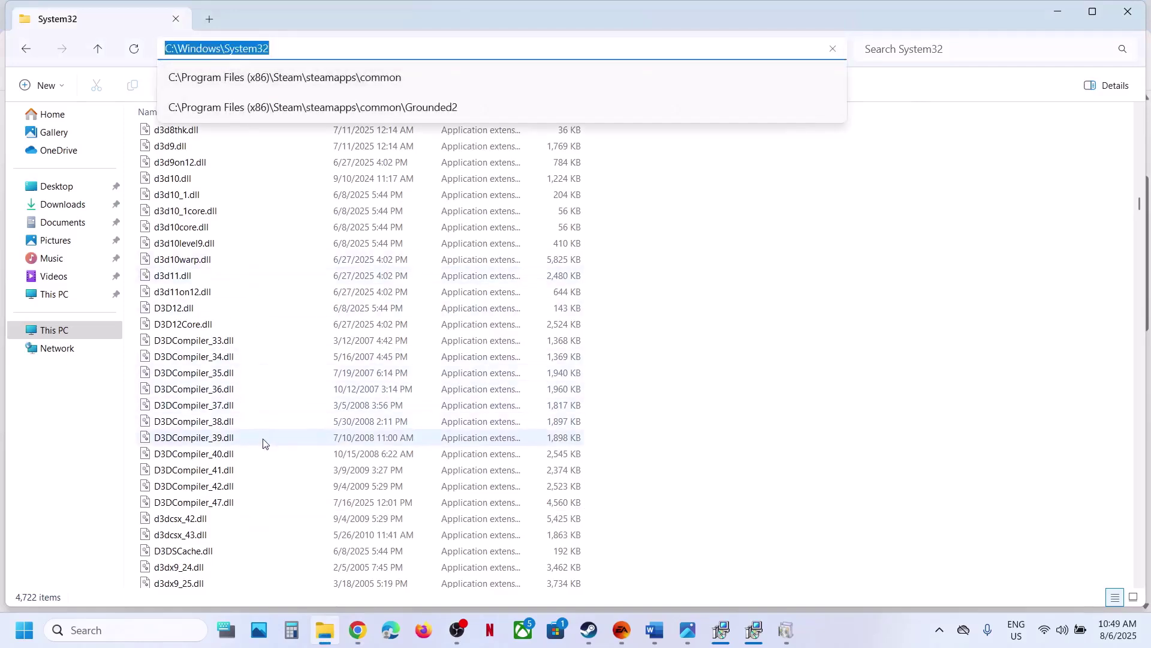
right_click(864, 326)
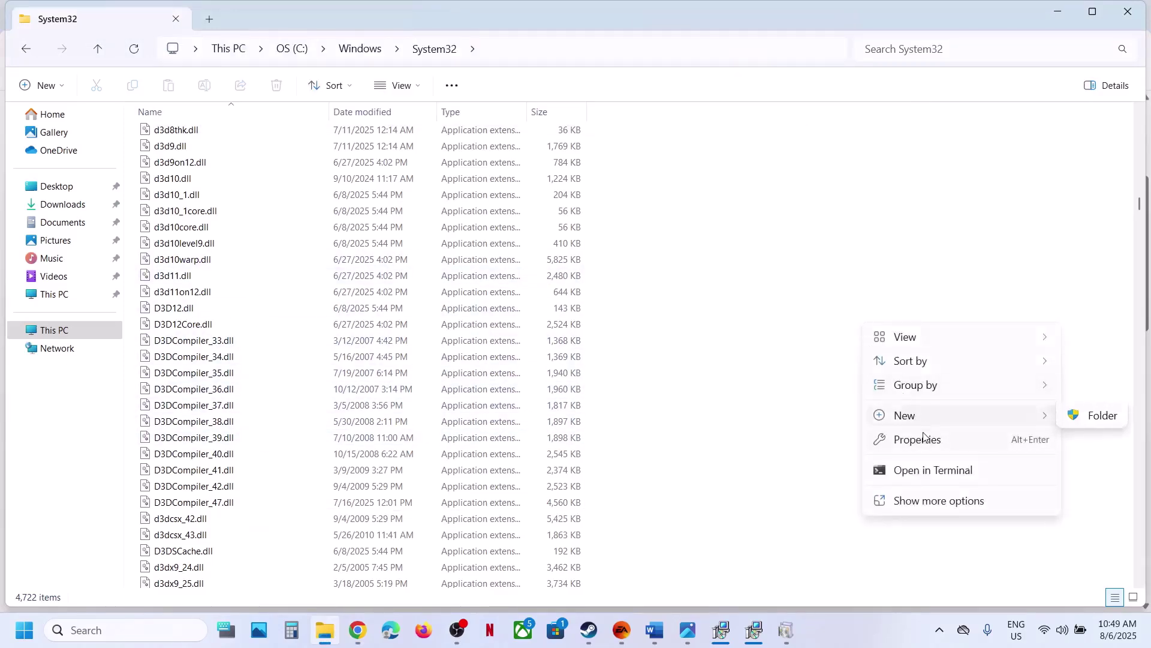
click(912, 502)
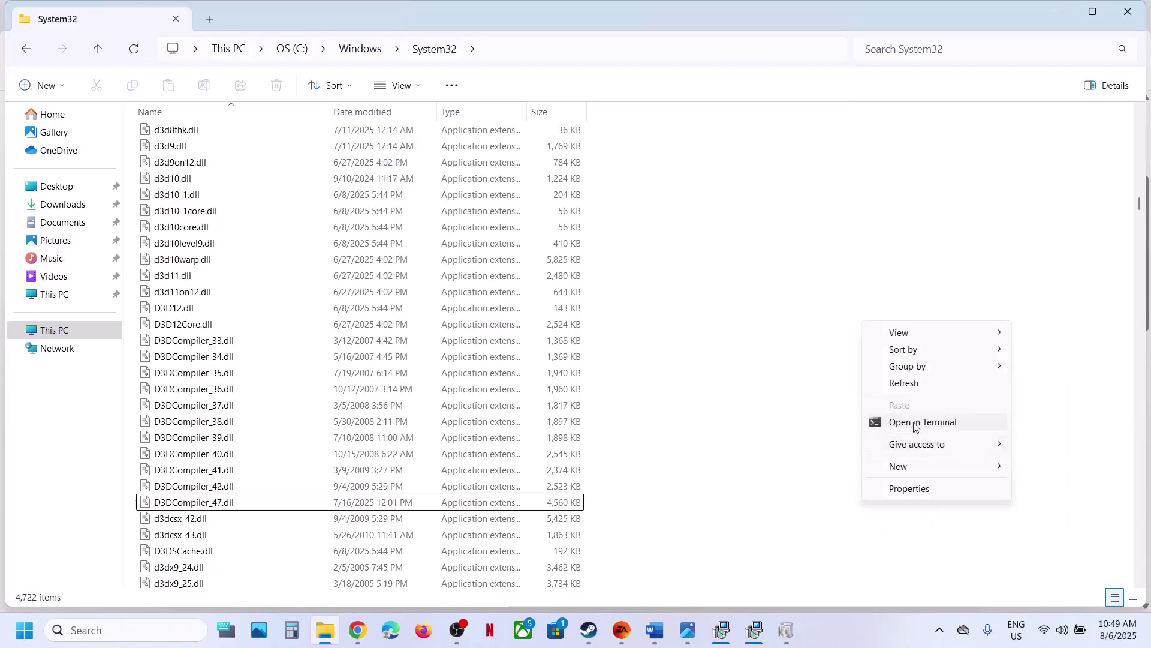
click(900, 384)
click(253, 375)
key(d)
key(3)
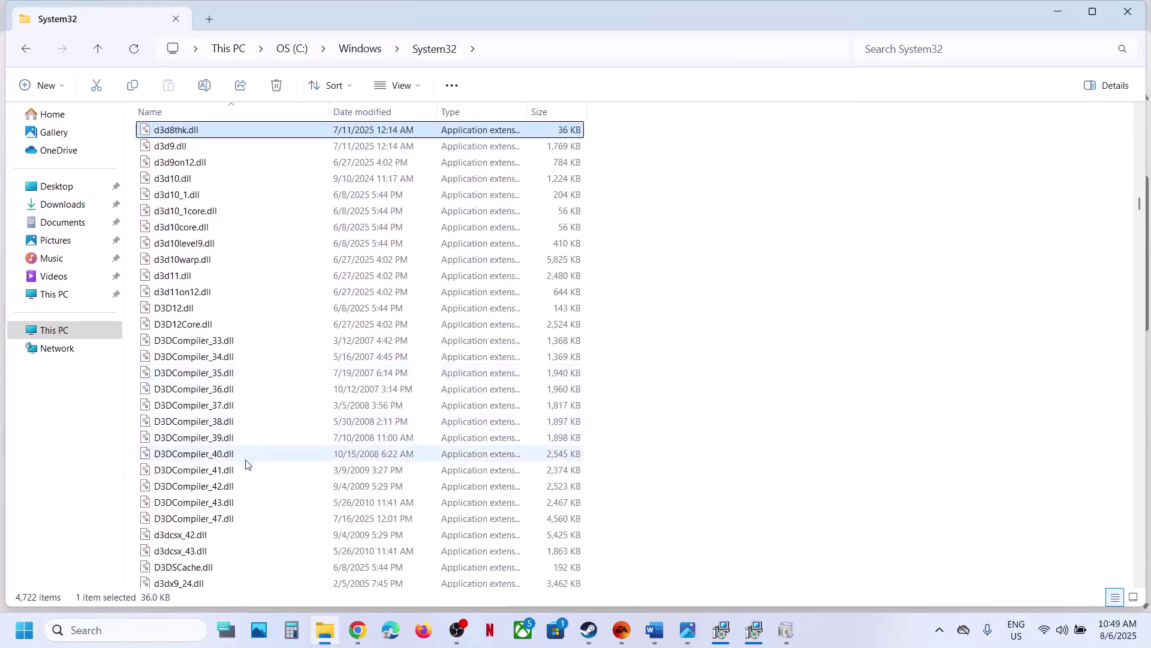
click(225, 506)
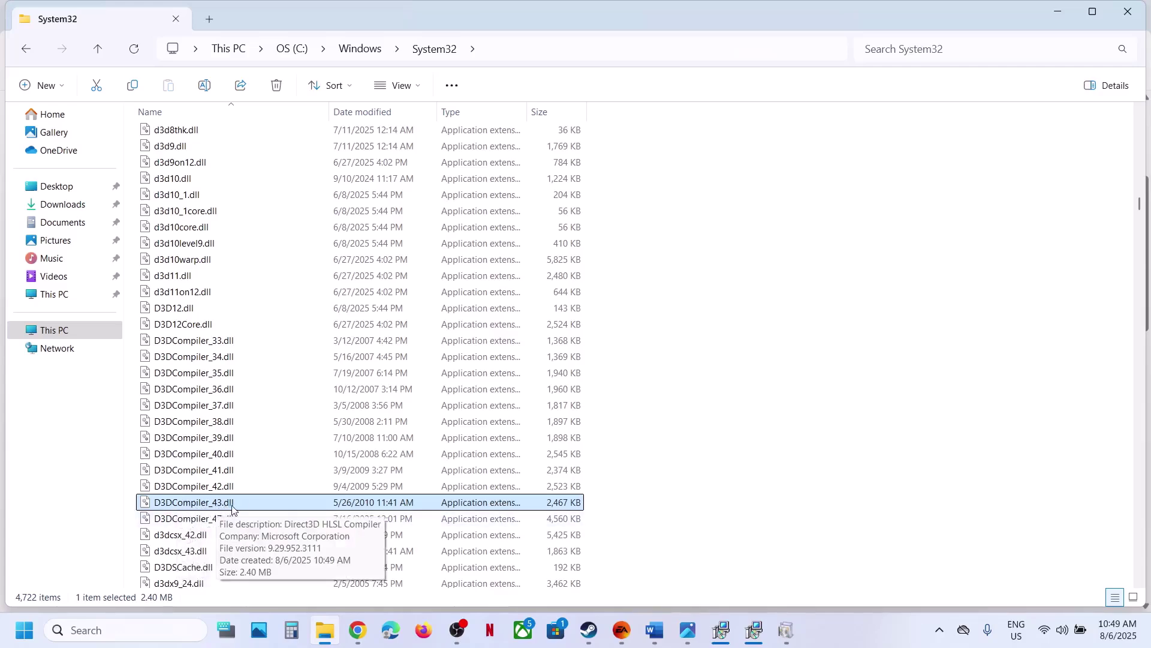
- Move between the DirectX download page and System32, ending on the EA app
click(358, 629)
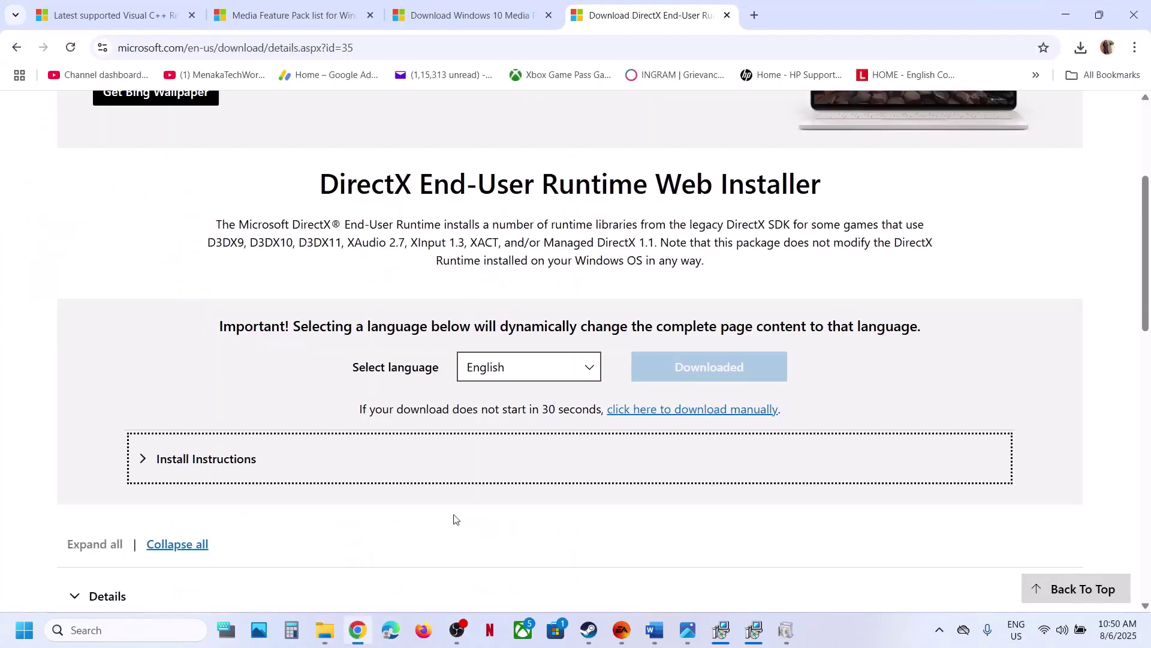
click(358, 629)
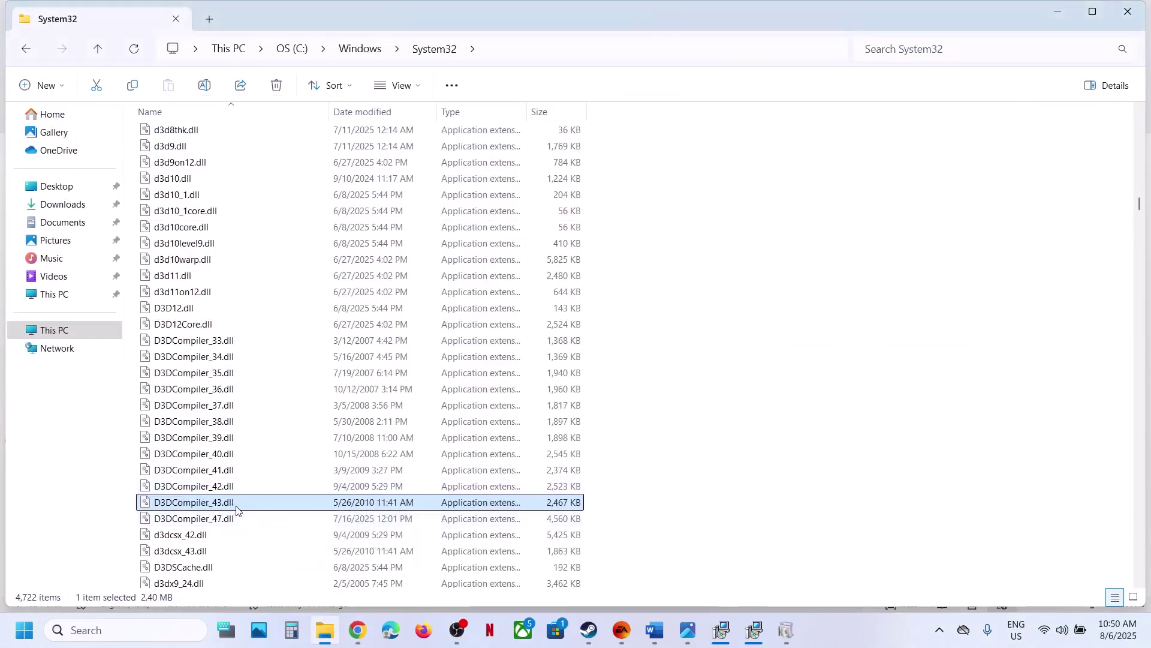
click(361, 629)
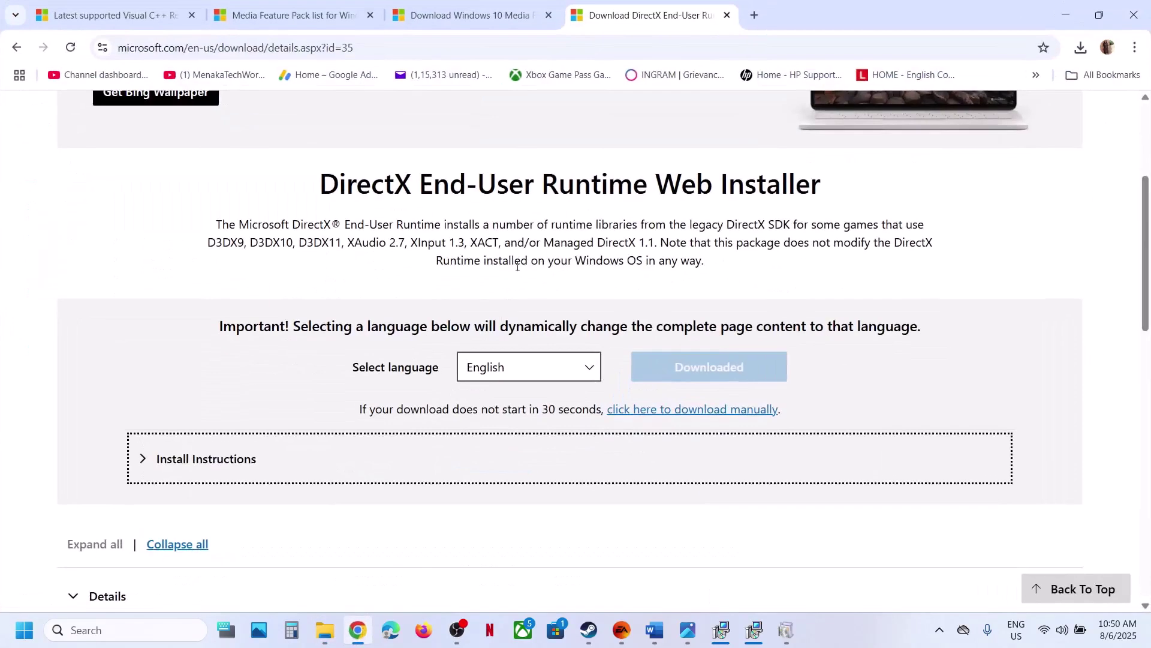
click(1066, 15)
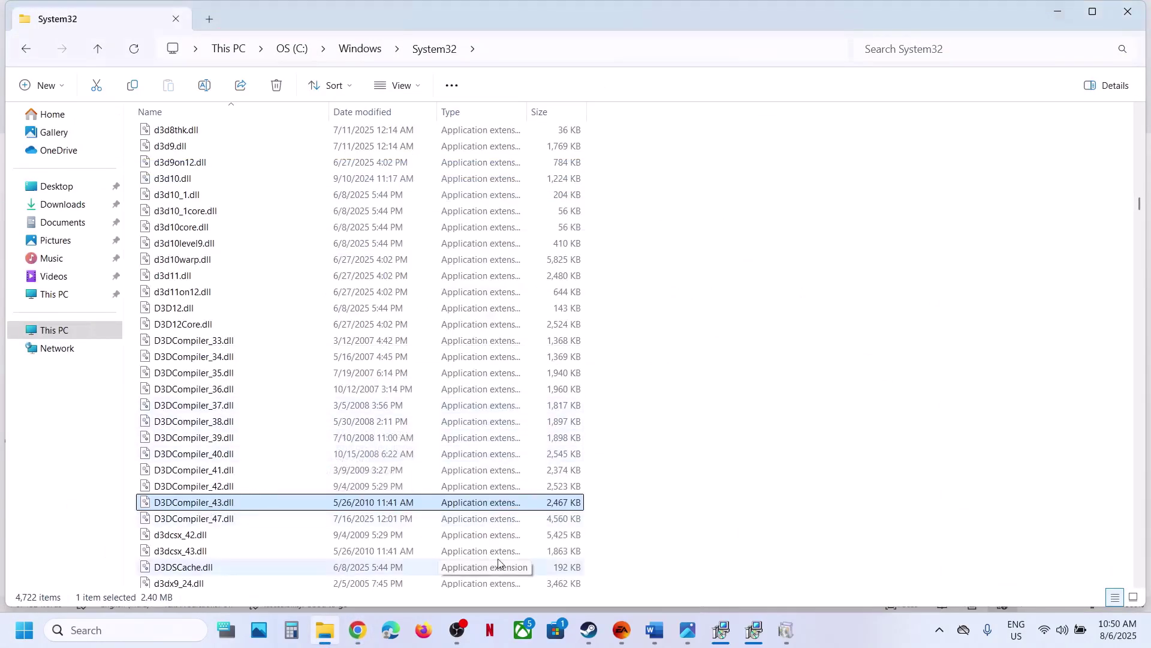
click(616, 643)
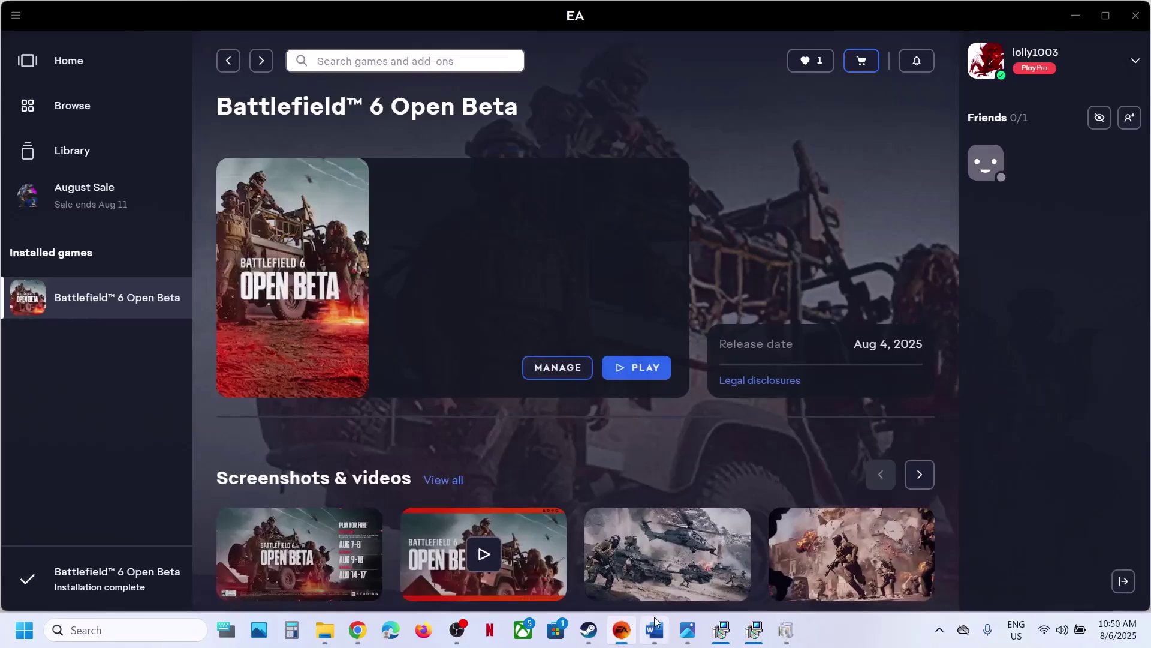
- Highlight the Update Windows step heading in the Word notes
click(659, 634)
scroll(472, 386, down, 2)
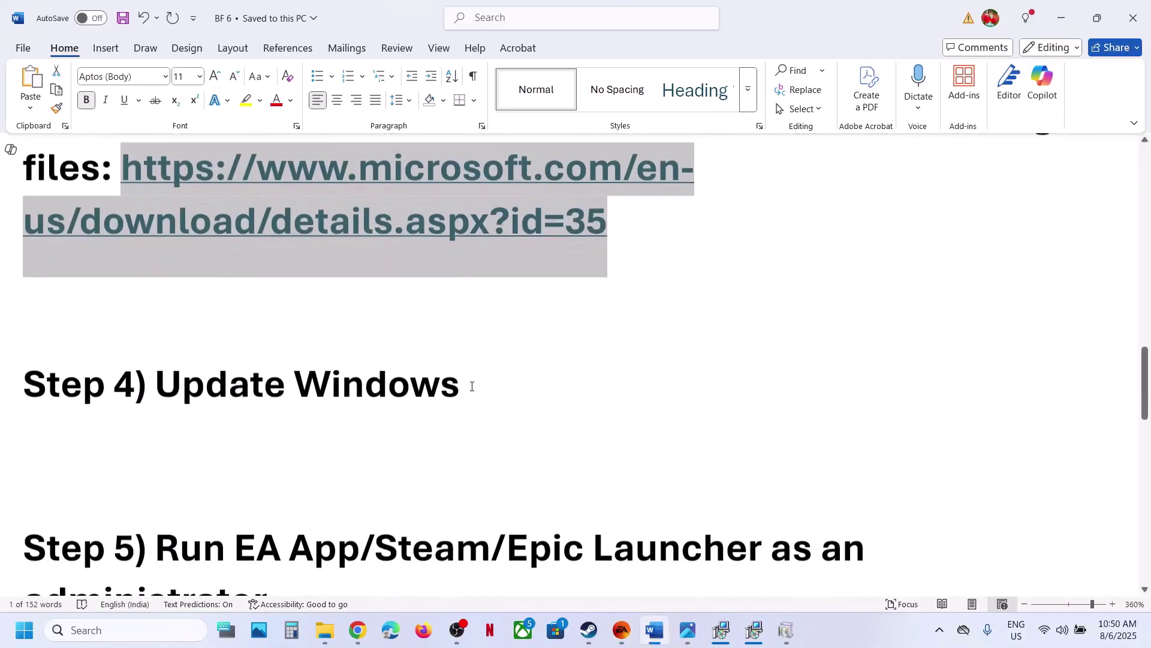
scroll(469, 390, up, 1)
drag(166, 514, 473, 523)
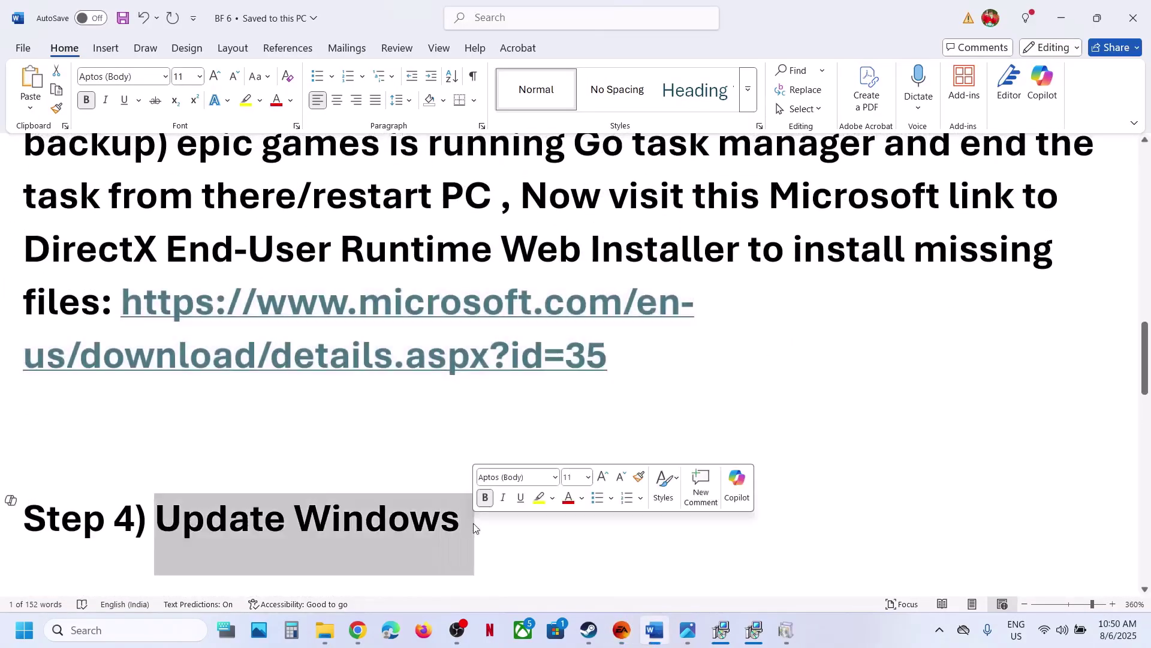
- Start a Check for updates on the Windows Update page in Settings
key(super+i)
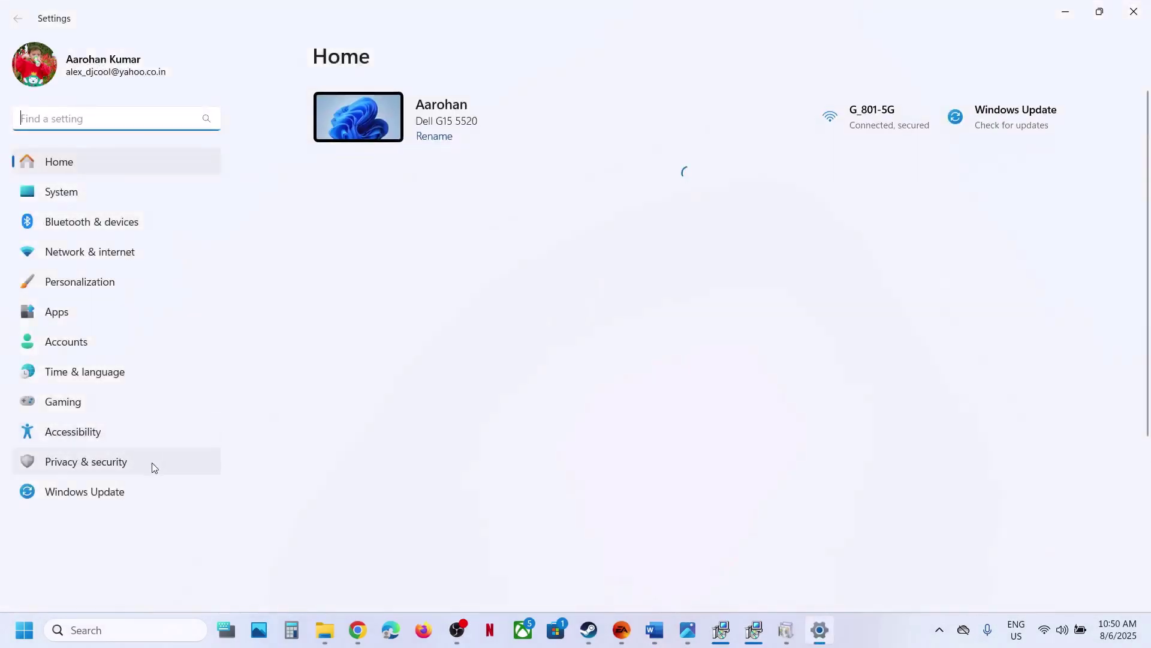
click(119, 487)
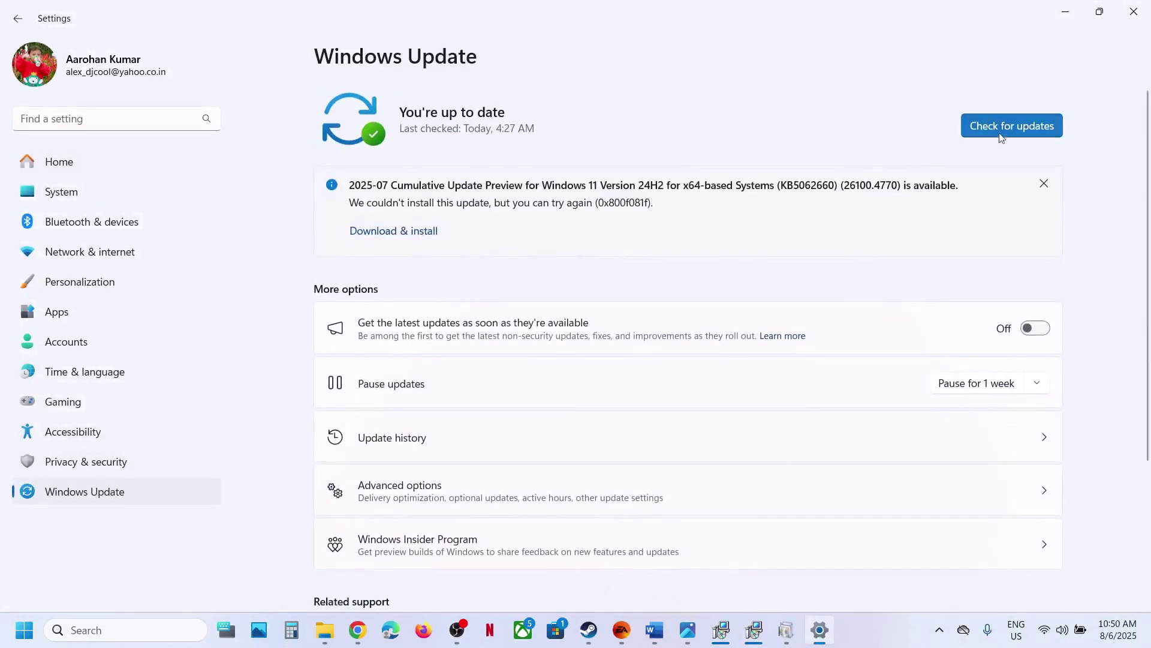
click(1006, 128)
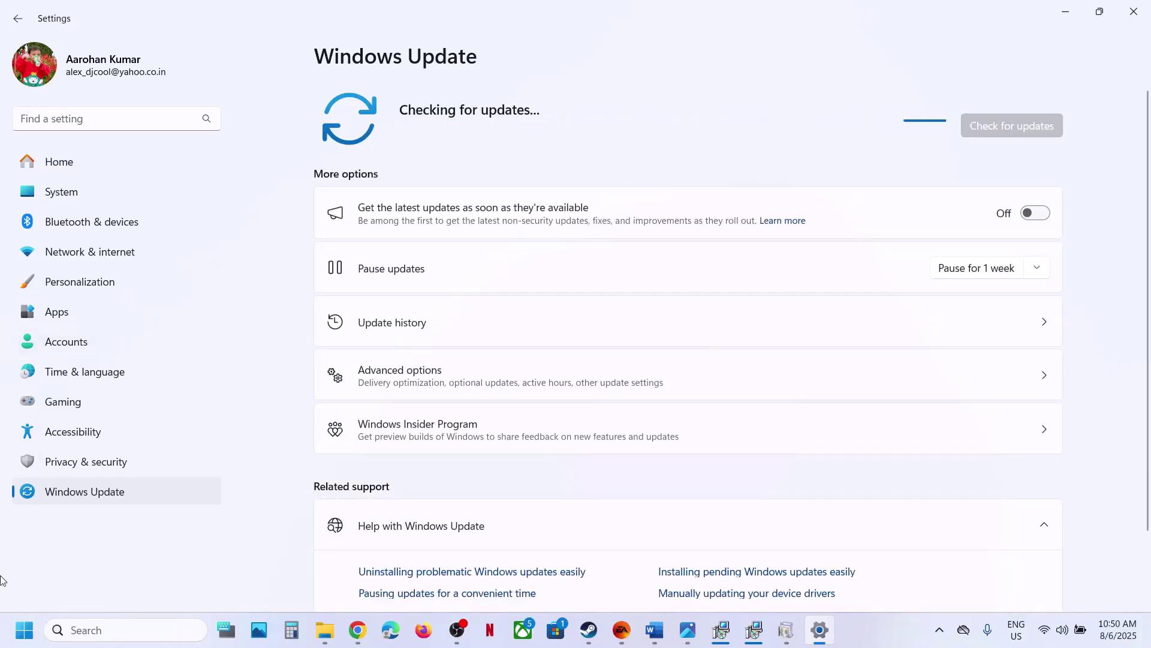
- Open the power menu's restart choices, back out, and return to the EA app
click(24, 626)
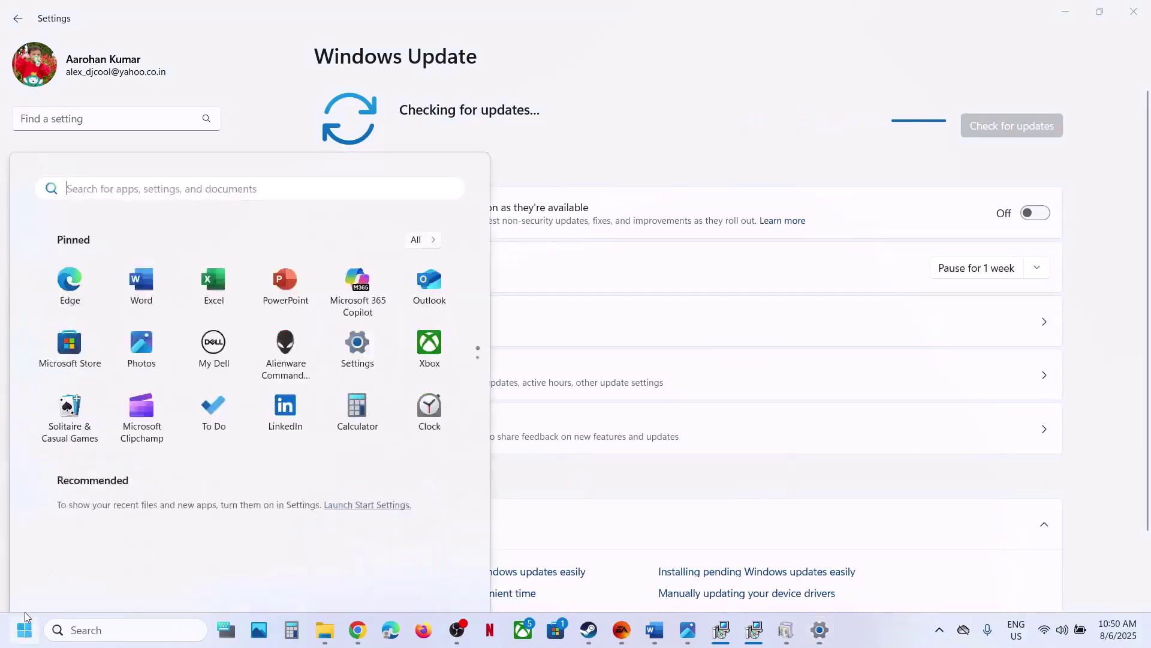
click(436, 578)
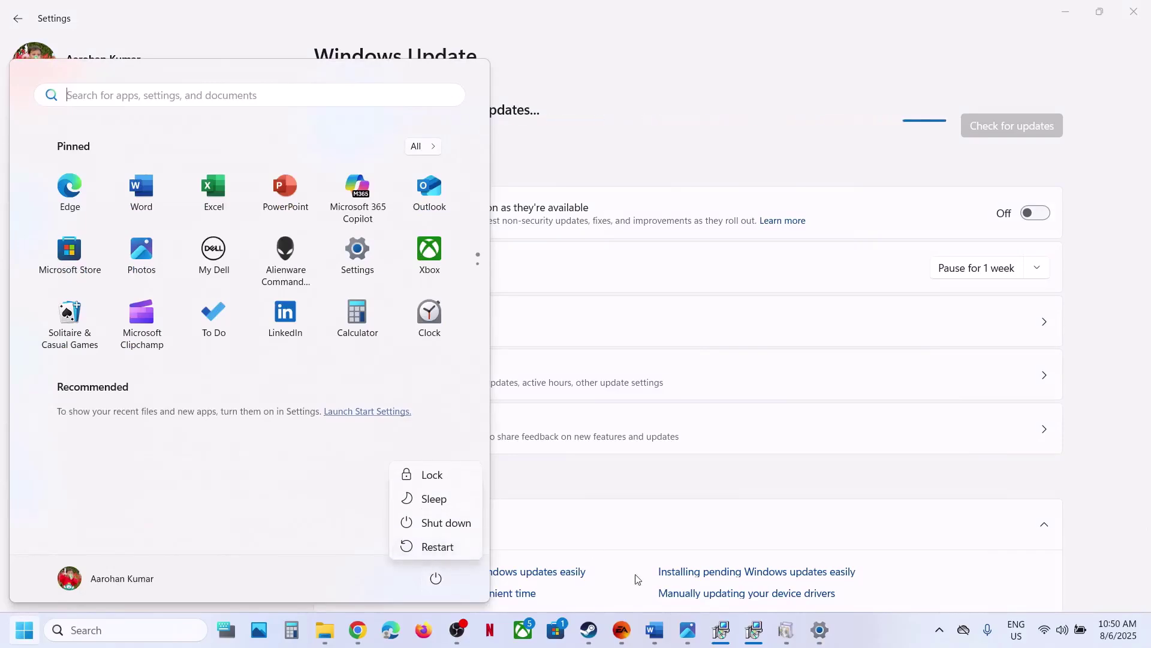
click(630, 615)
click(622, 629)
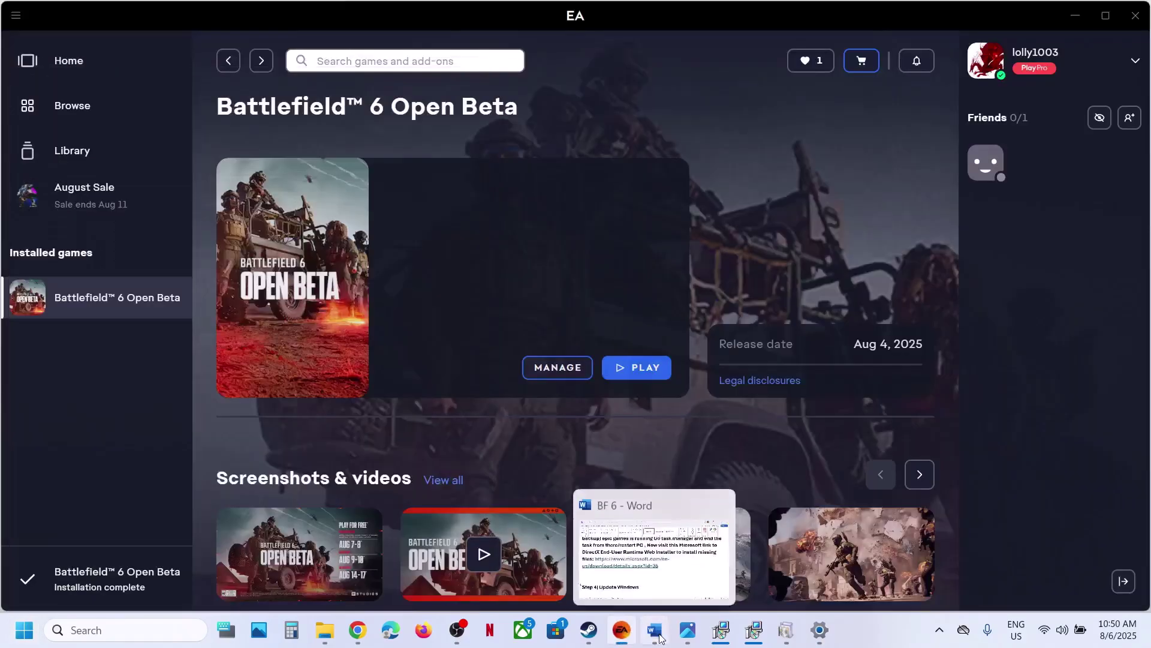
- Highlight the Step 5 run-as-administrator heading in the Word notes
click(655, 630)
scroll(387, 372, down, 5)
scroll(391, 367, up, 1)
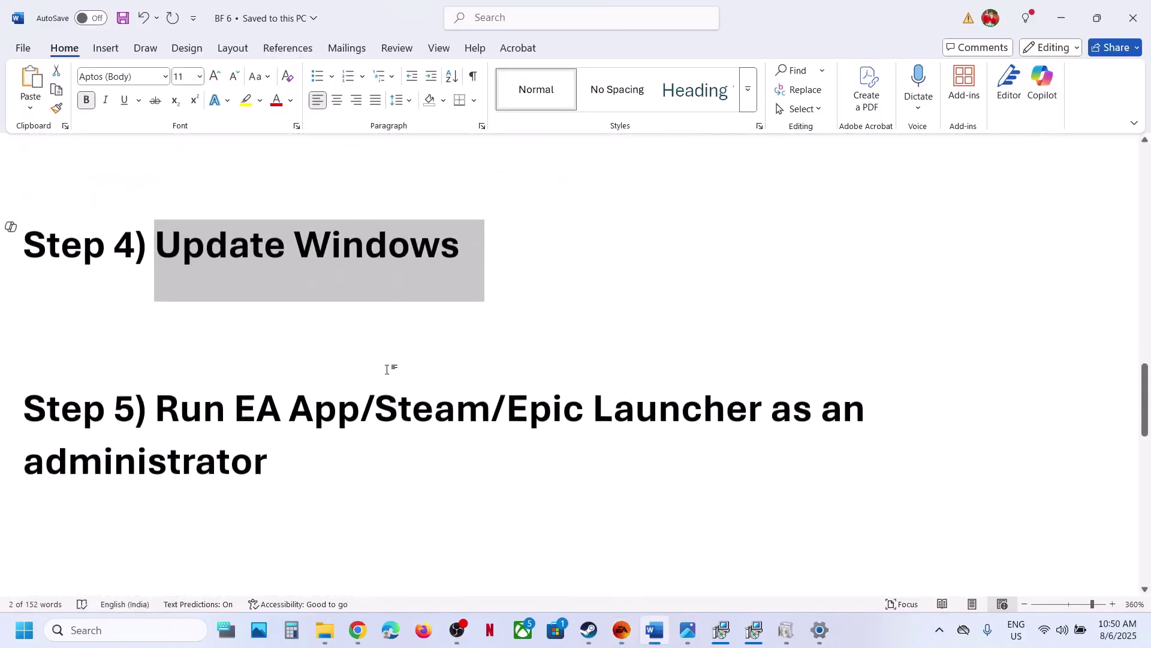
drag(196, 427, 291, 470)
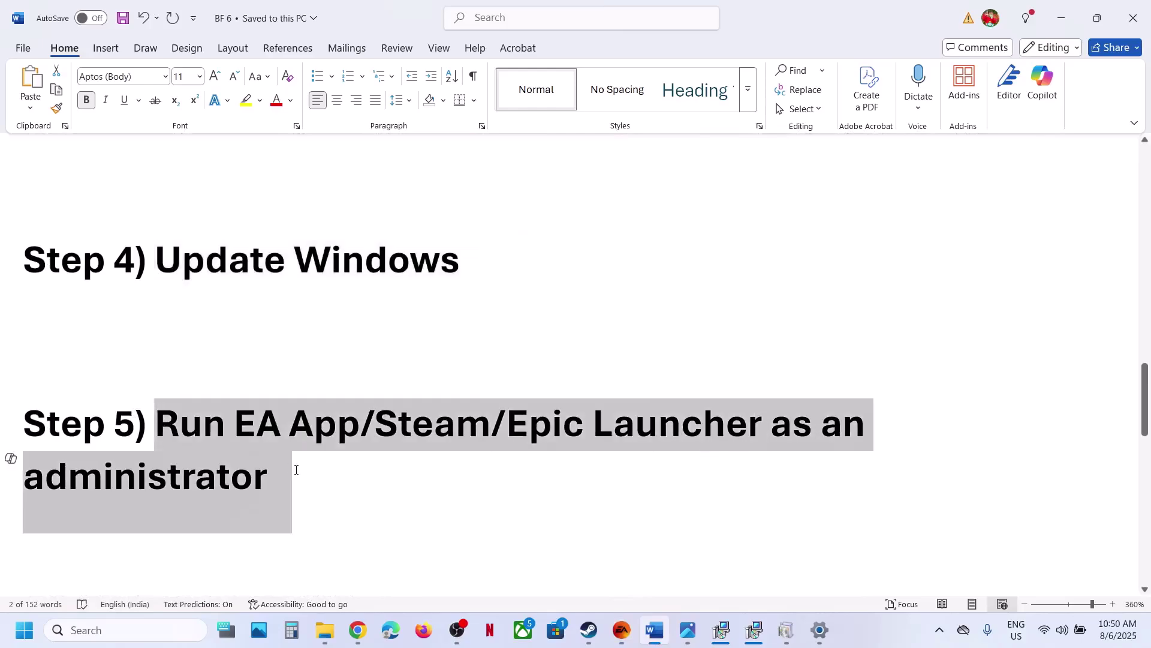
- Exit Steam and relaunch it as administrator from Windows search
click(589, 629)
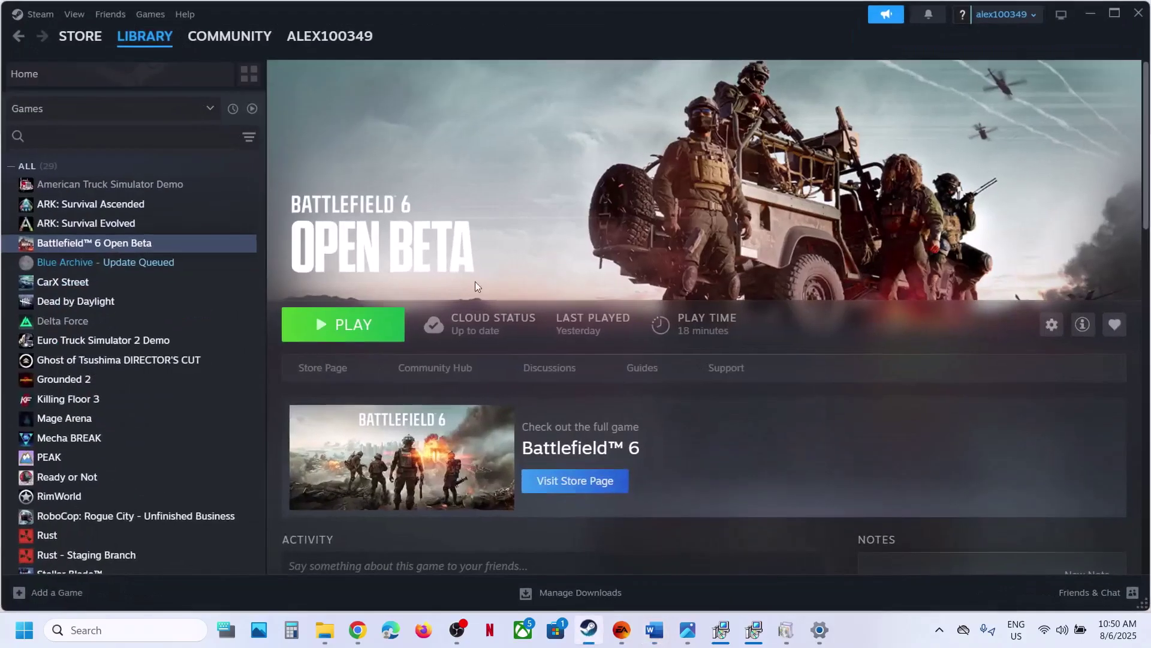
click(40, 14)
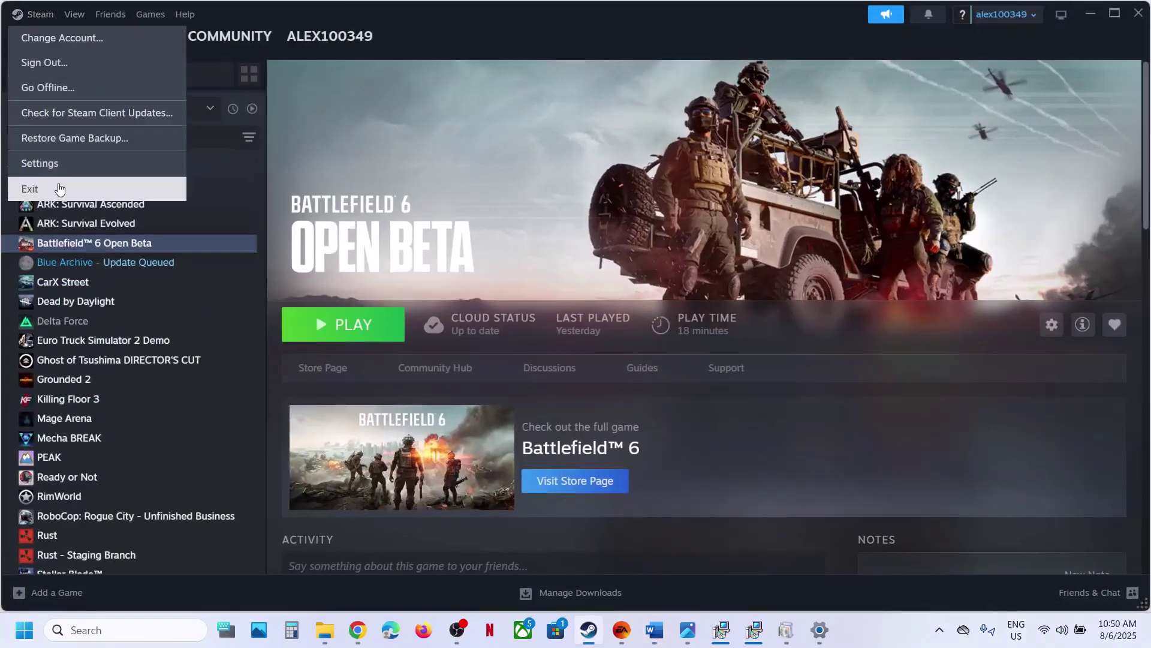
click(95, 633)
text(steam)
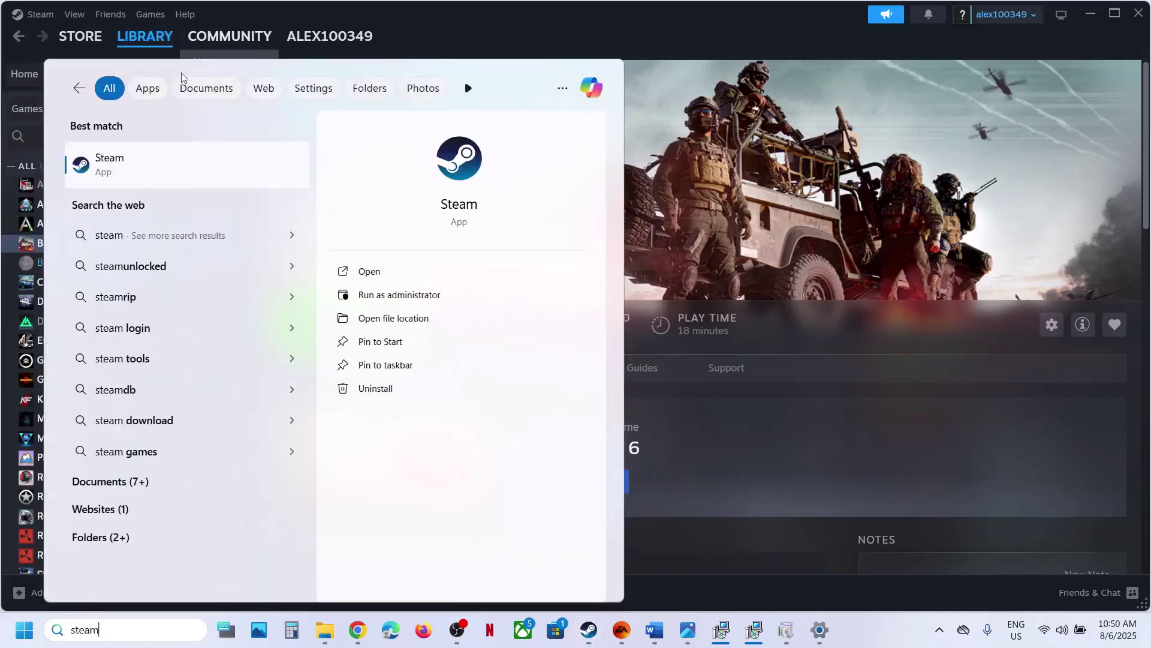
right_click(132, 174)
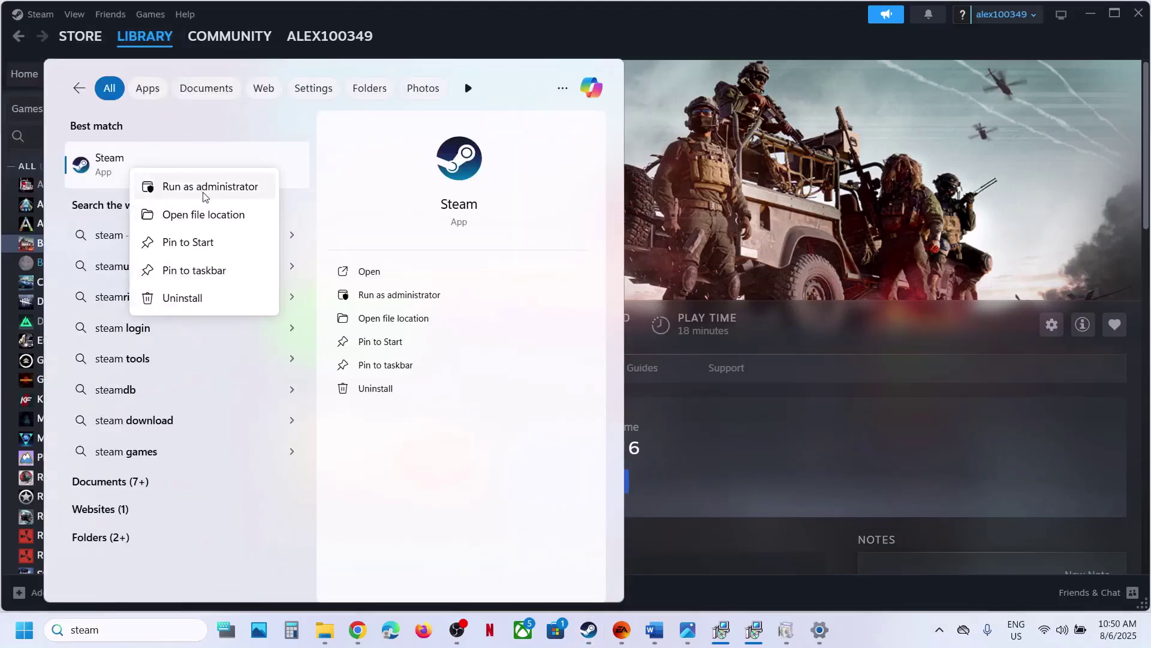
click(744, 282)
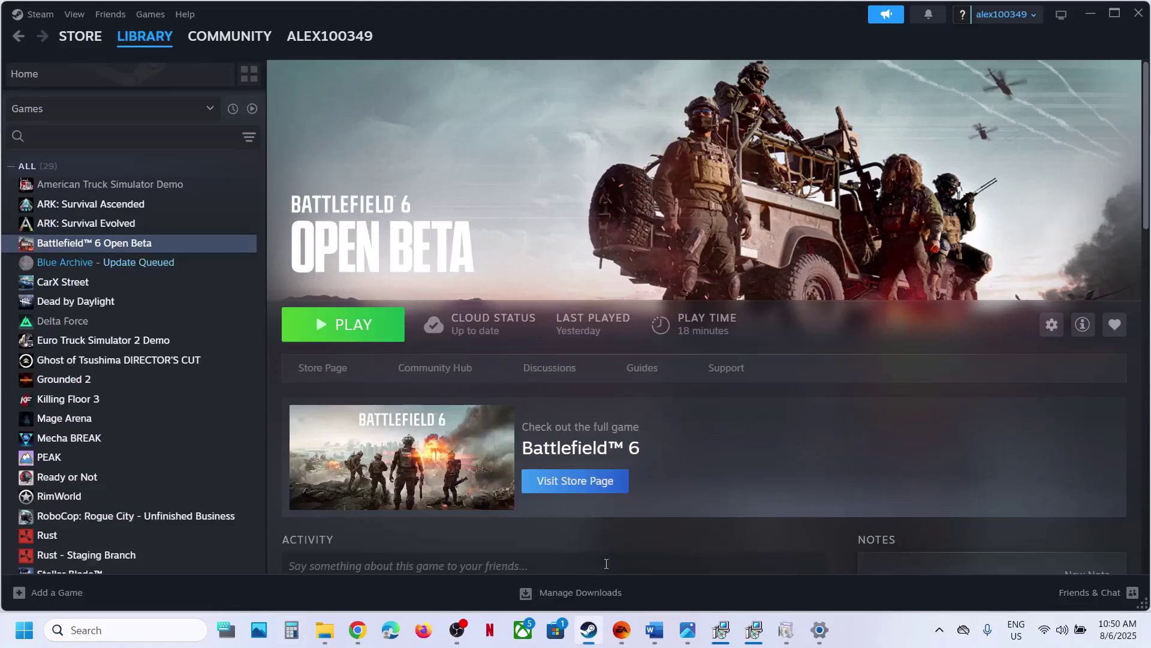
- Exit the EA app and view its Run as administrator option in Windows search
click(621, 629)
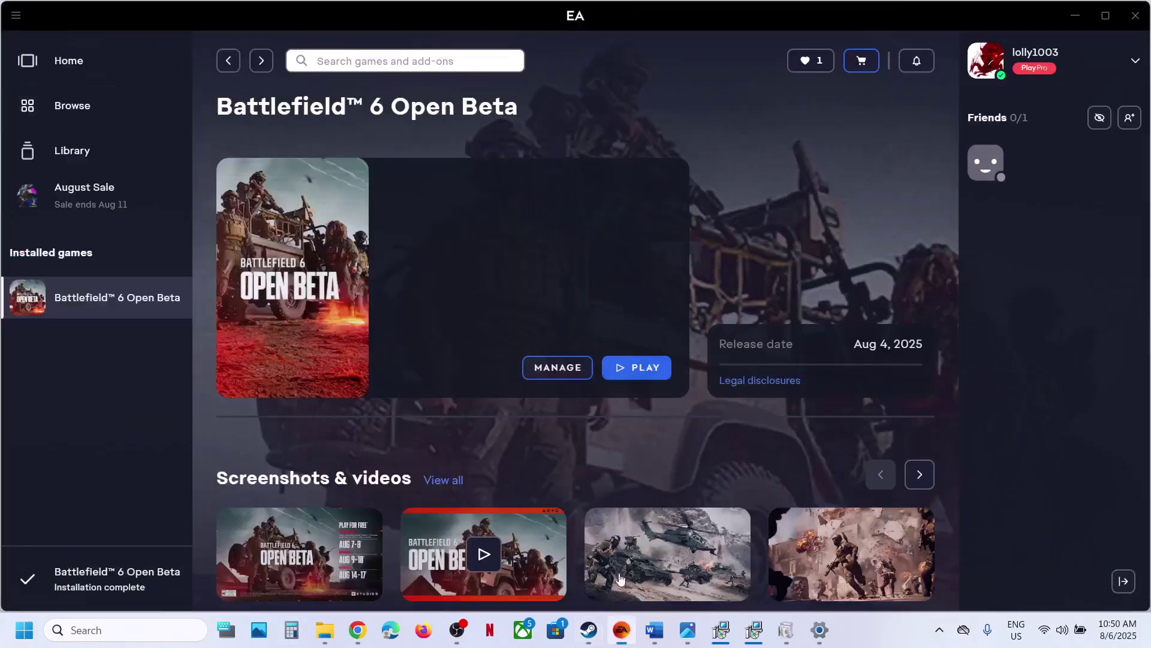
click(16, 16)
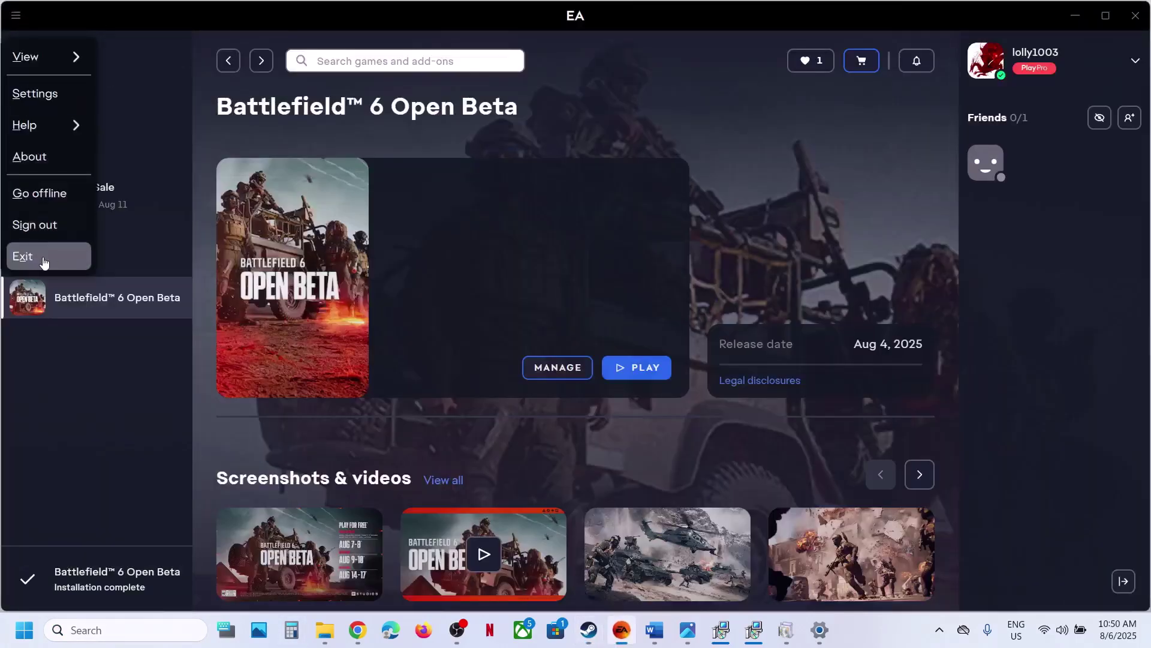
click(130, 630)
text(EA)
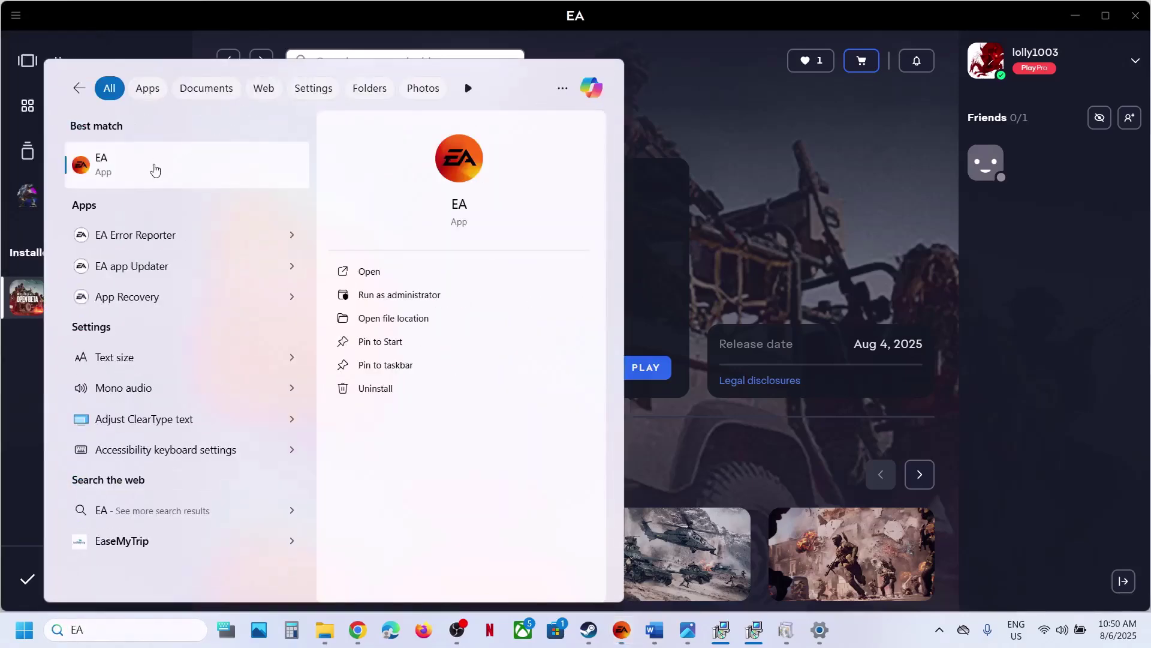
right_click(155, 170)
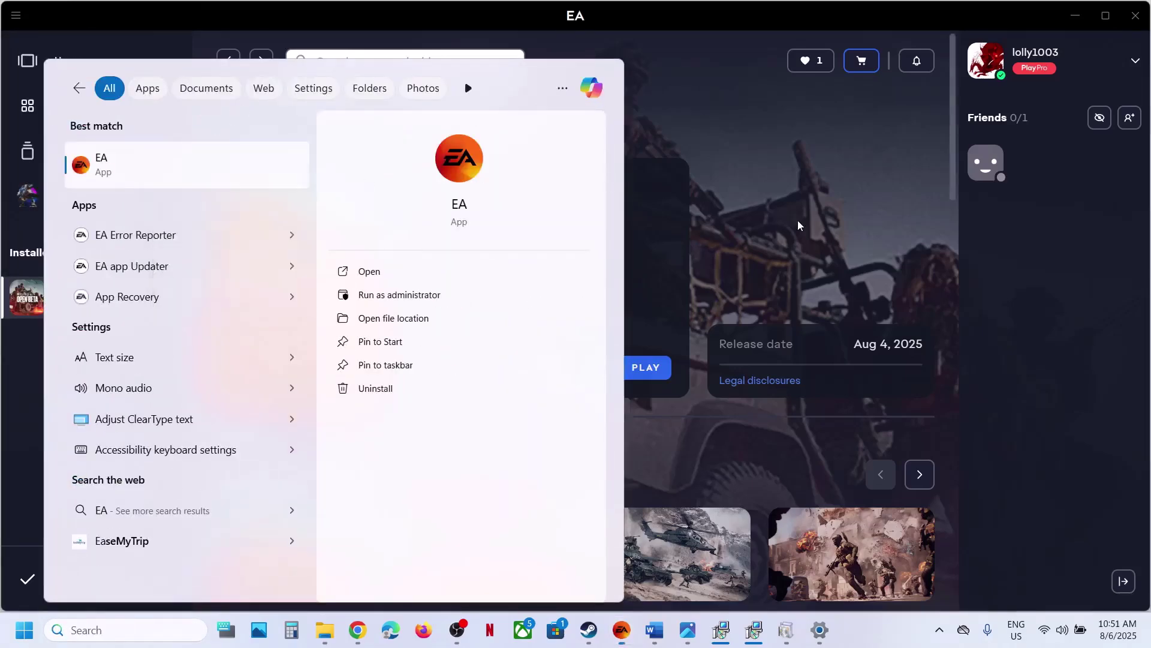
click(797, 220)
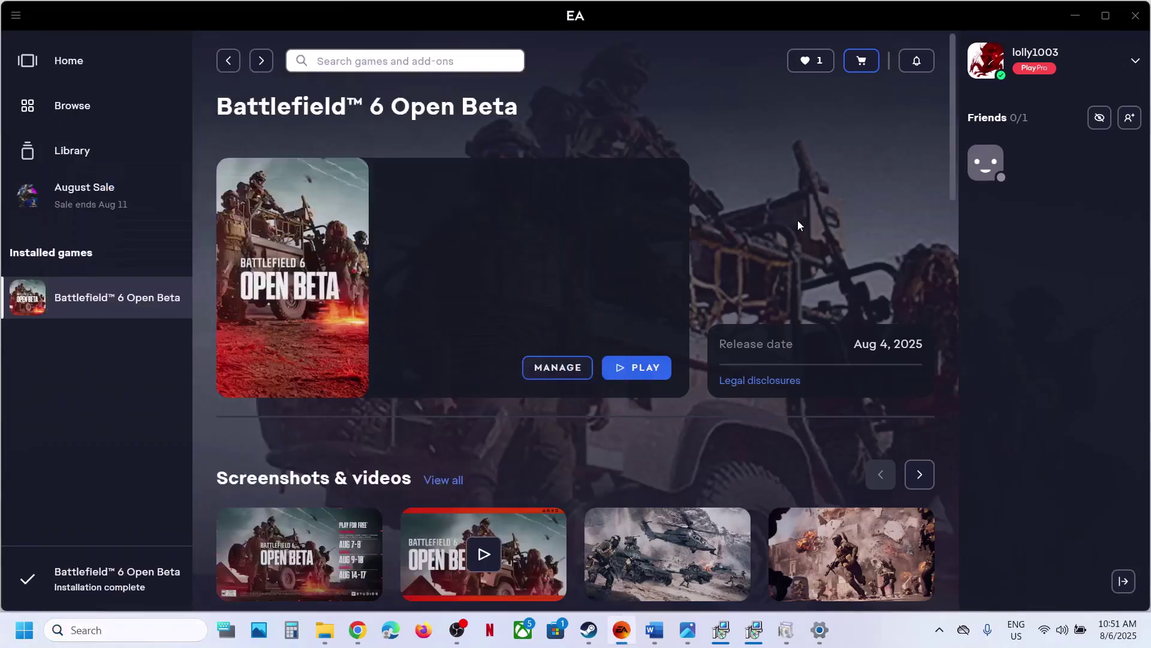
click(654, 630)
- Highlight the Step 6 heading and view Battlefield 6 Open Beta's Installed Files (verify integrity) in Steam
scroll(475, 365, down, 4)
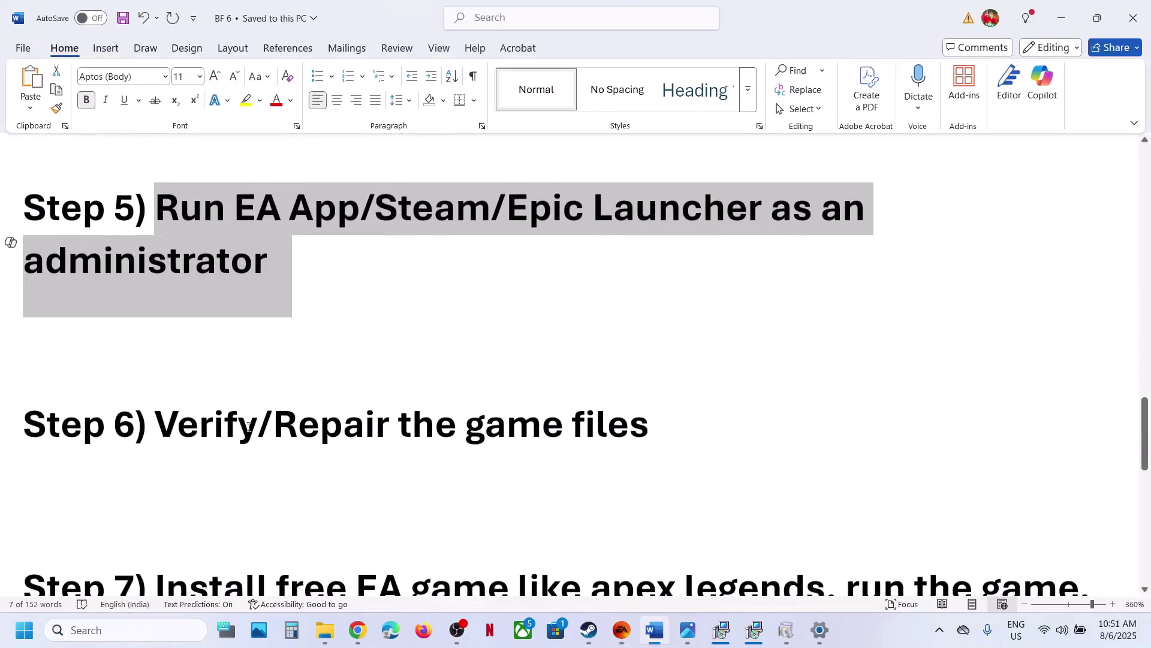
drag(213, 429, 659, 435)
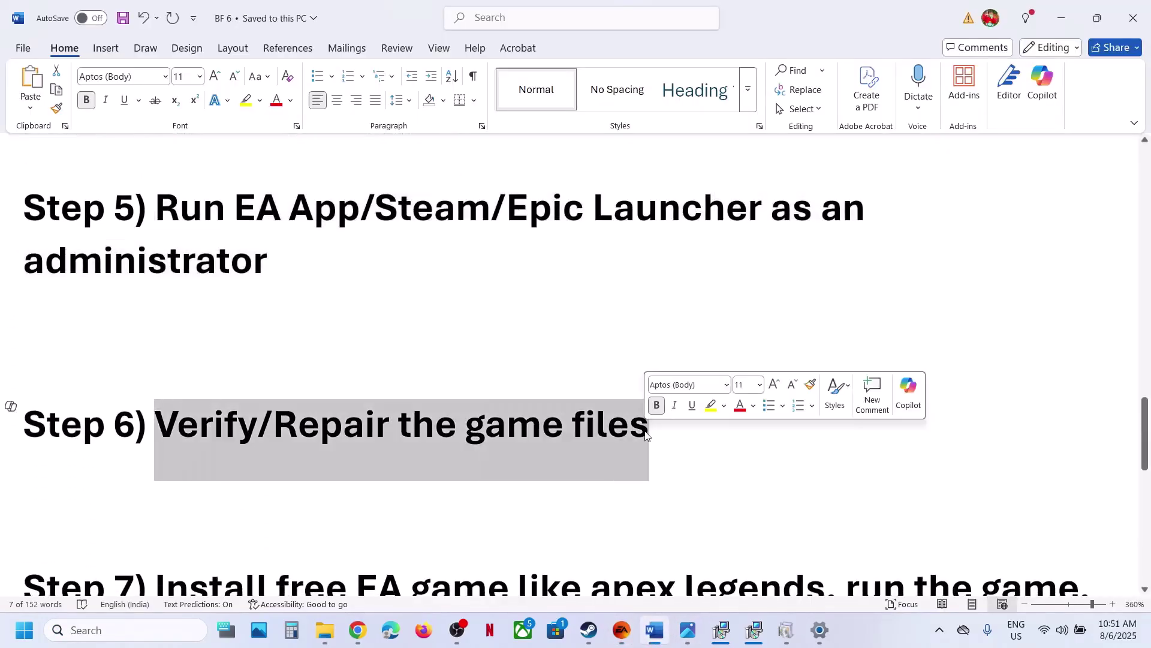
click(597, 634)
right_click(119, 243)
click(174, 358)
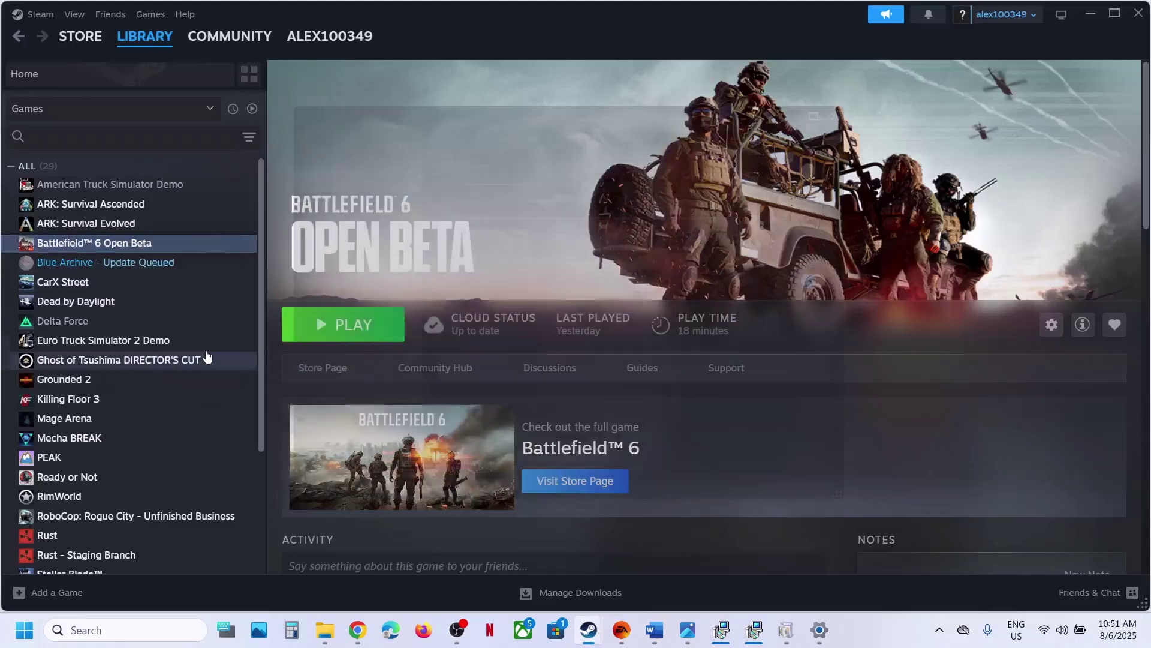
click(318, 226)
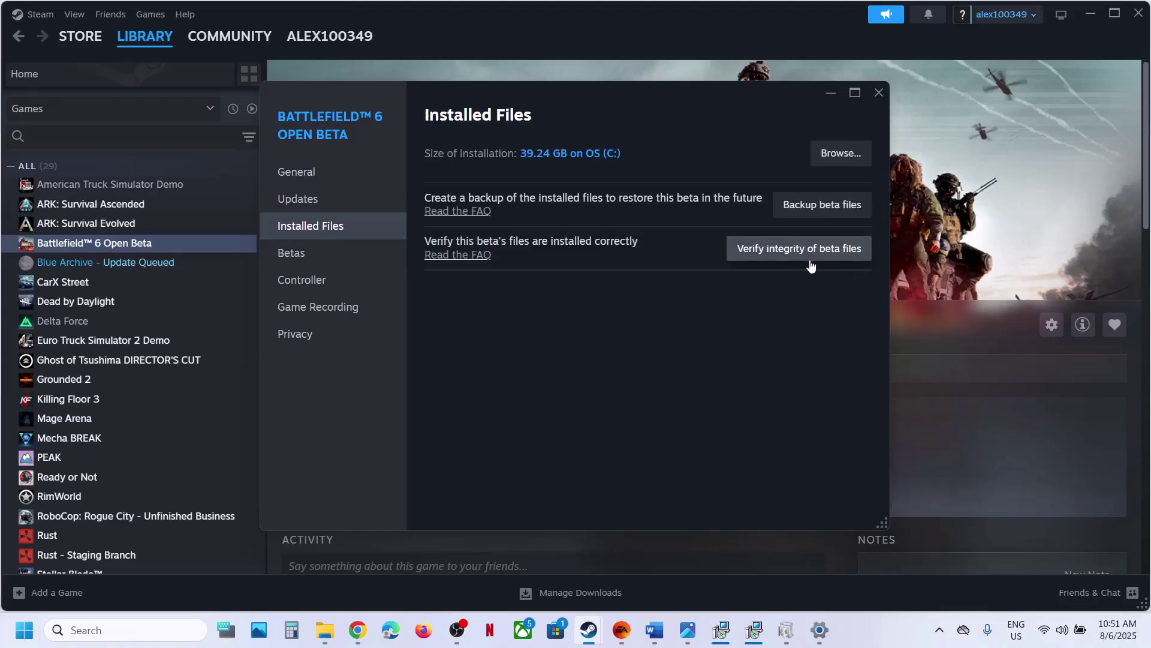
click(879, 93)
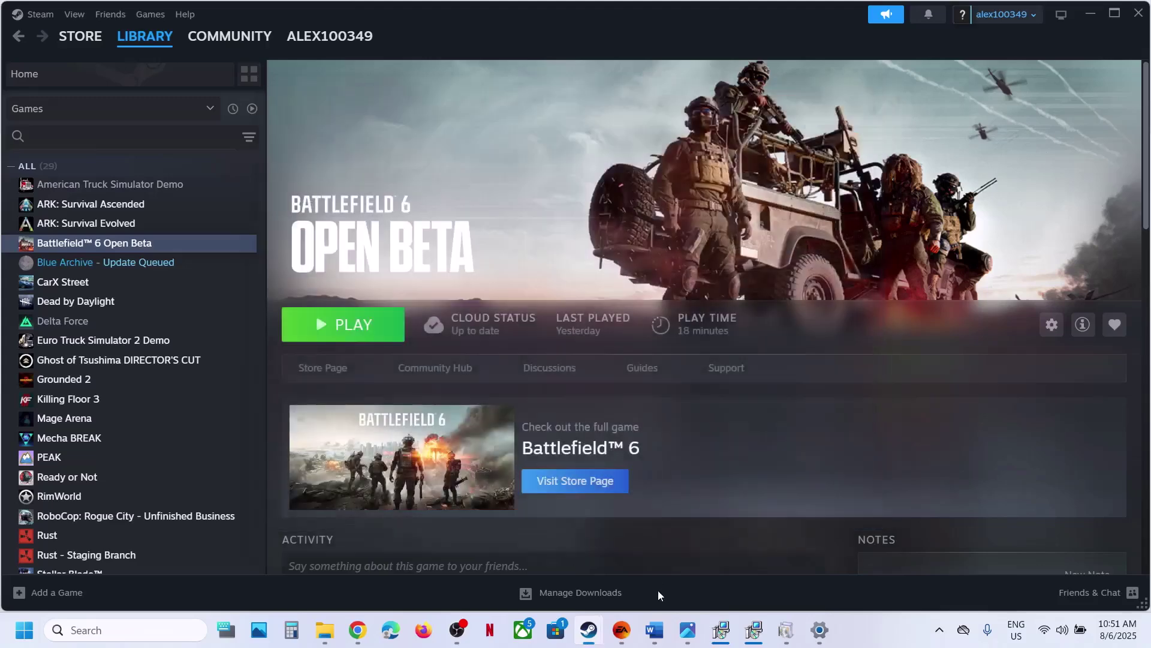
- Show the EA app's Repair option for Battlefield 6 Open Beta, then return to the notes
click(635, 621)
click(555, 372)
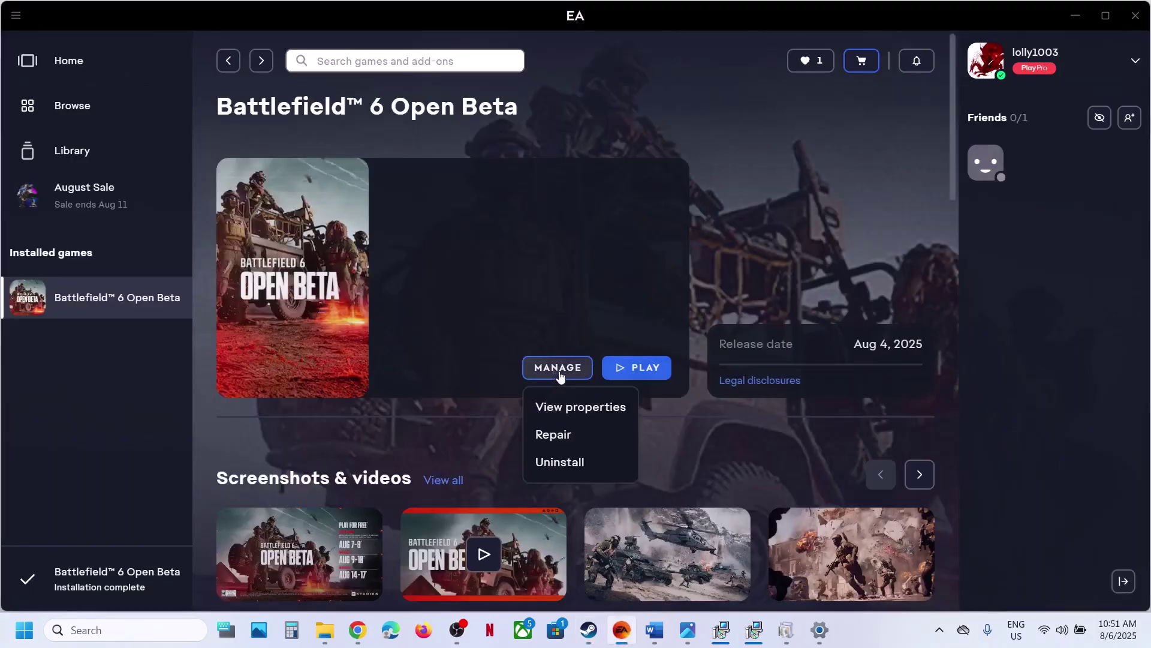
click(709, 288)
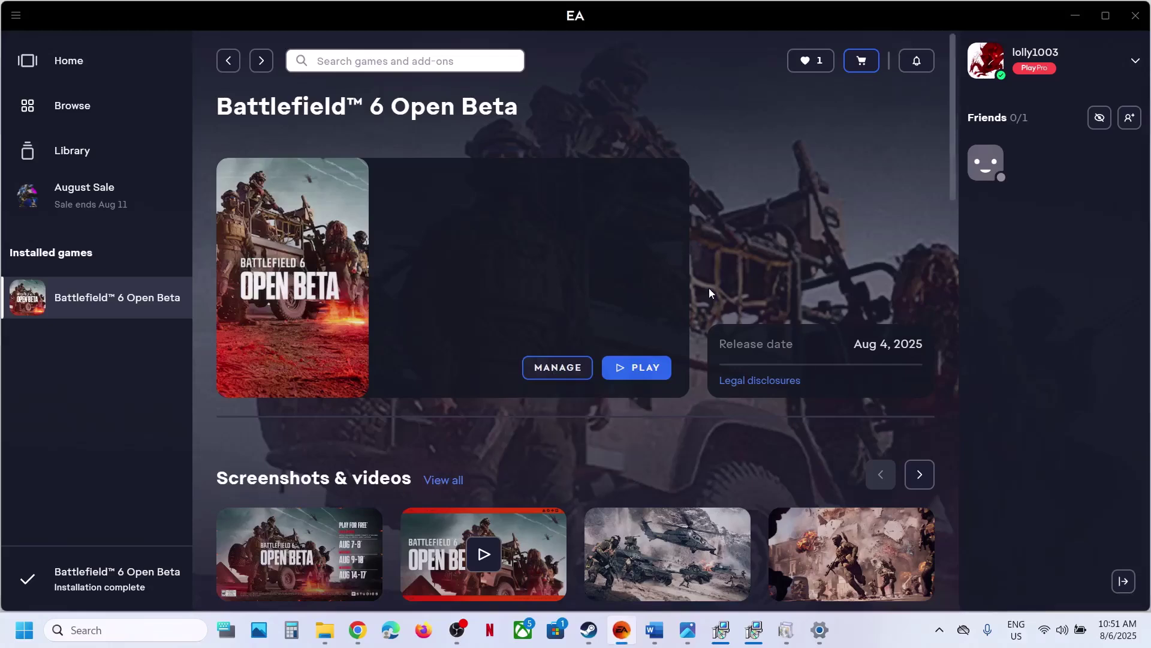
click(655, 629)
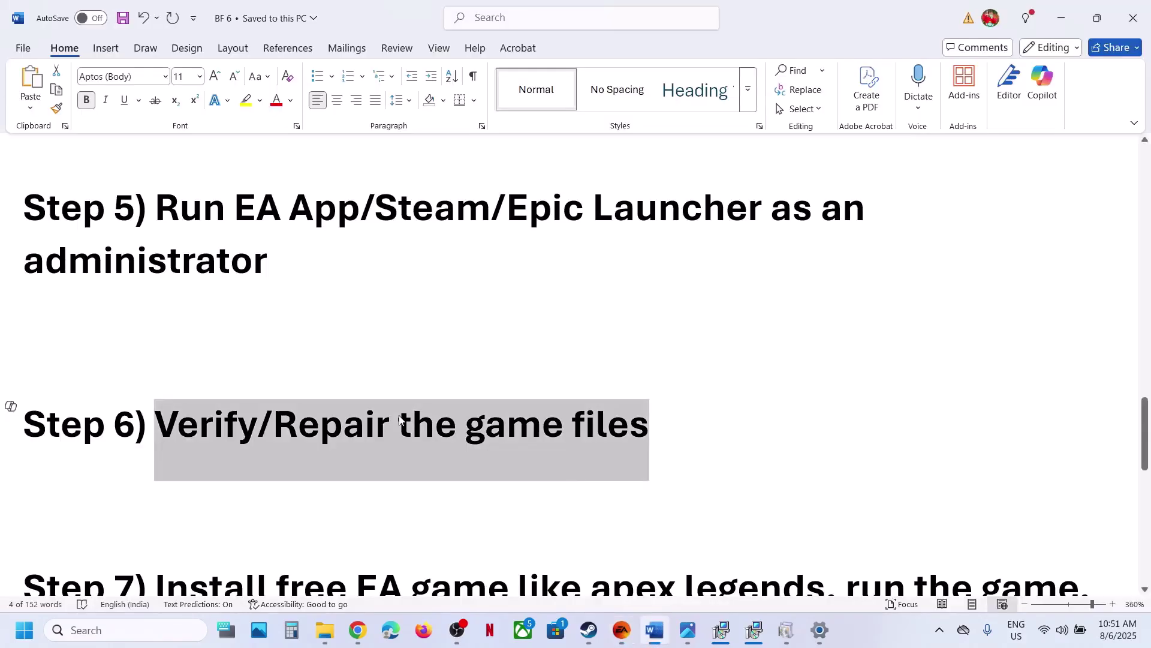
- Highlight Step 7's phrases: install a free EA game like Apex Legends, run it, close it, then run BF6
scroll(400, 419, down, 4)
scroll(158, 434, up, 1)
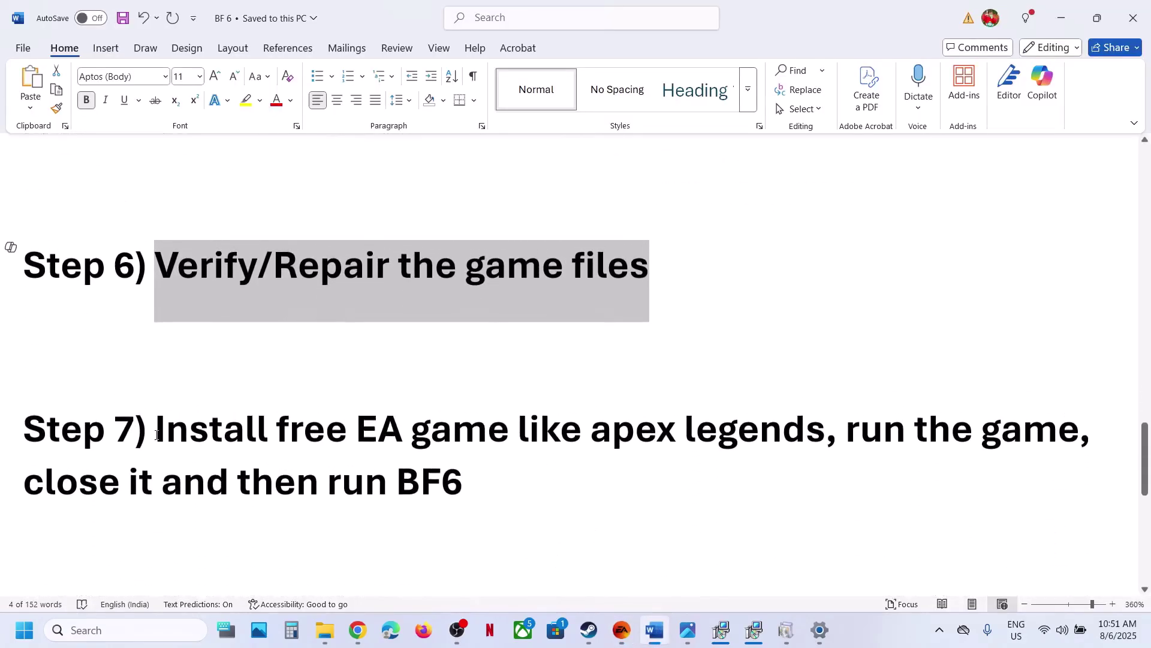
drag(157, 432, 754, 427)
drag(852, 436, 156, 485)
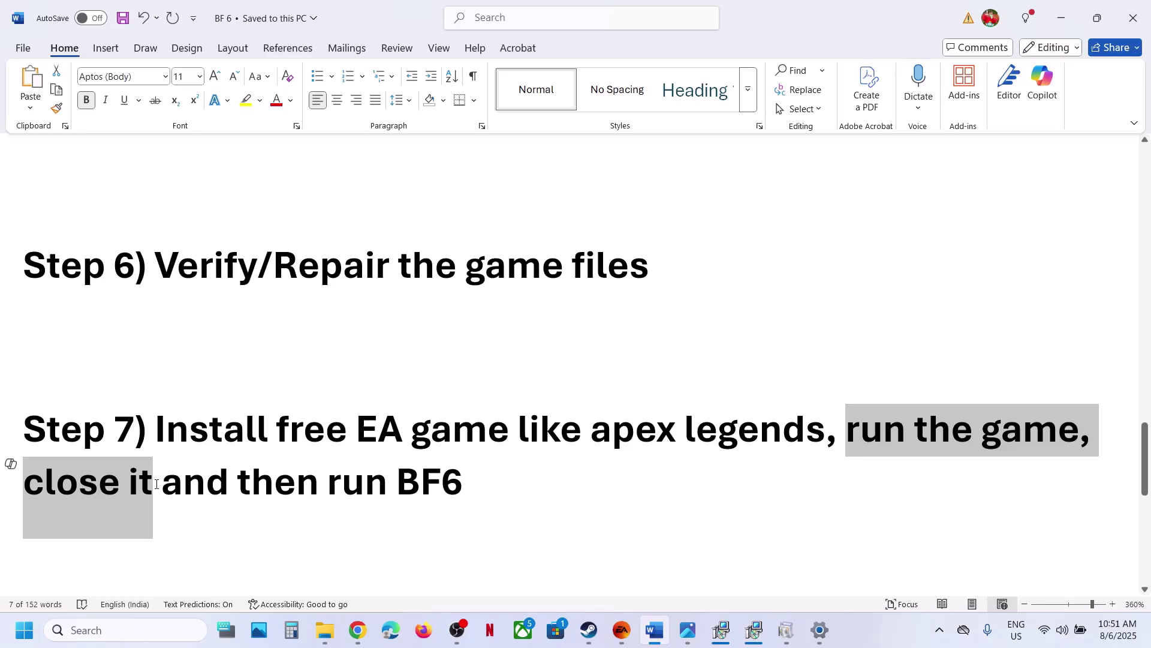
drag(155, 484, 157, 484)
drag(227, 488, 373, 500)
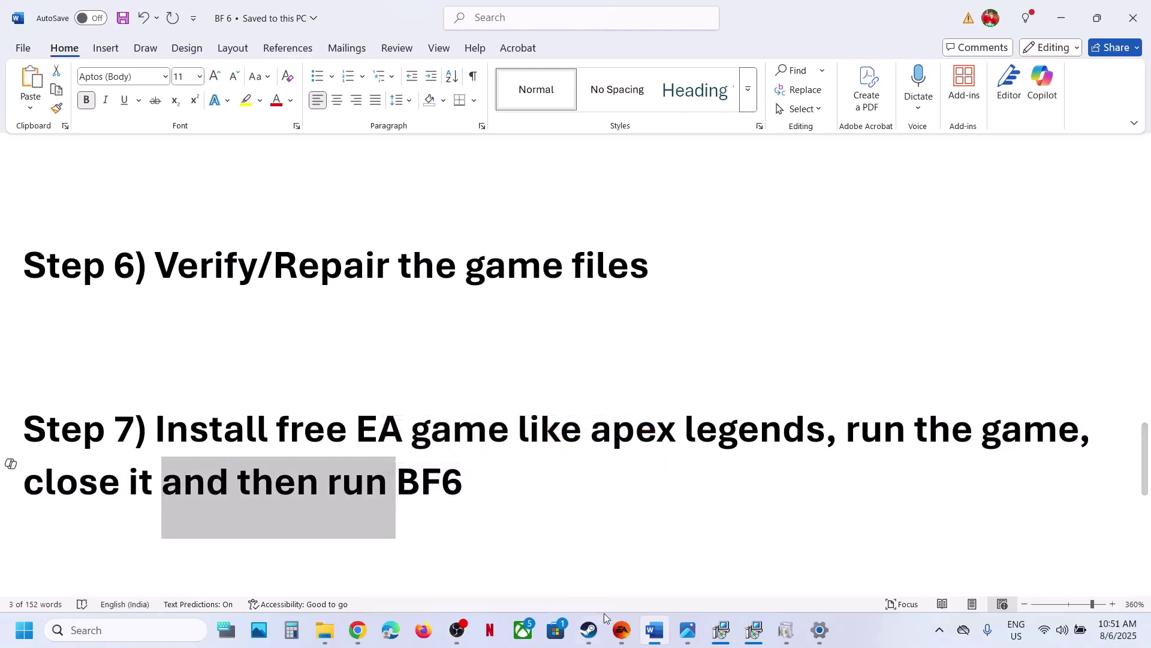
- Open the free Apex Legends page in the Steam store, then bring the EA app back
click(598, 639)
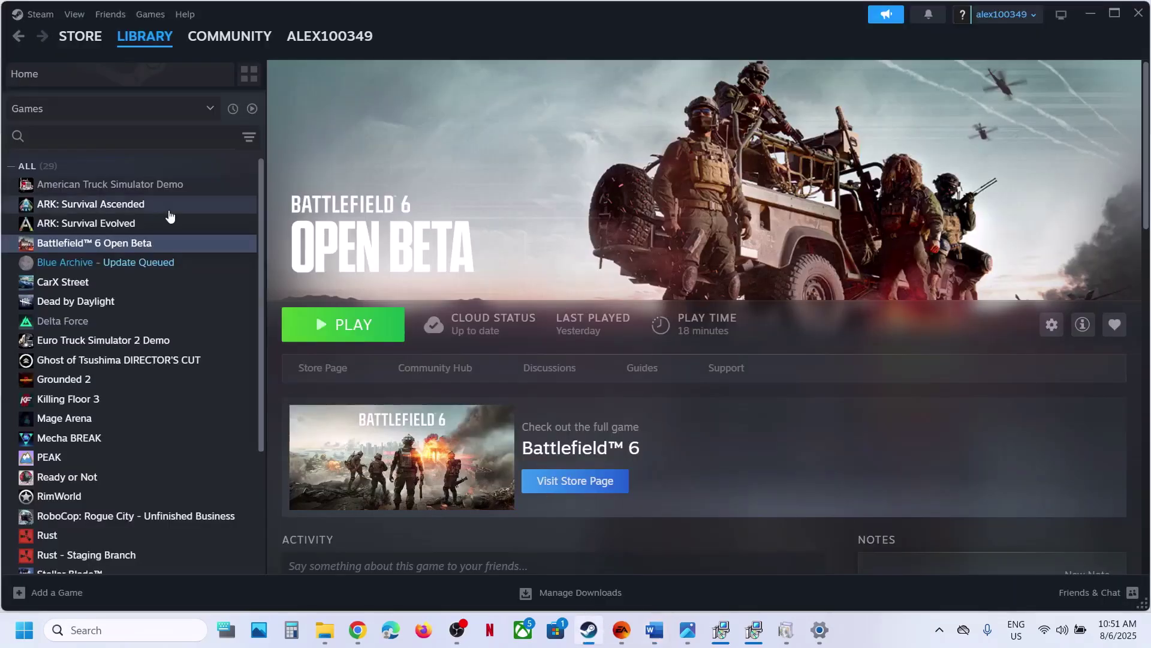
click(90, 41)
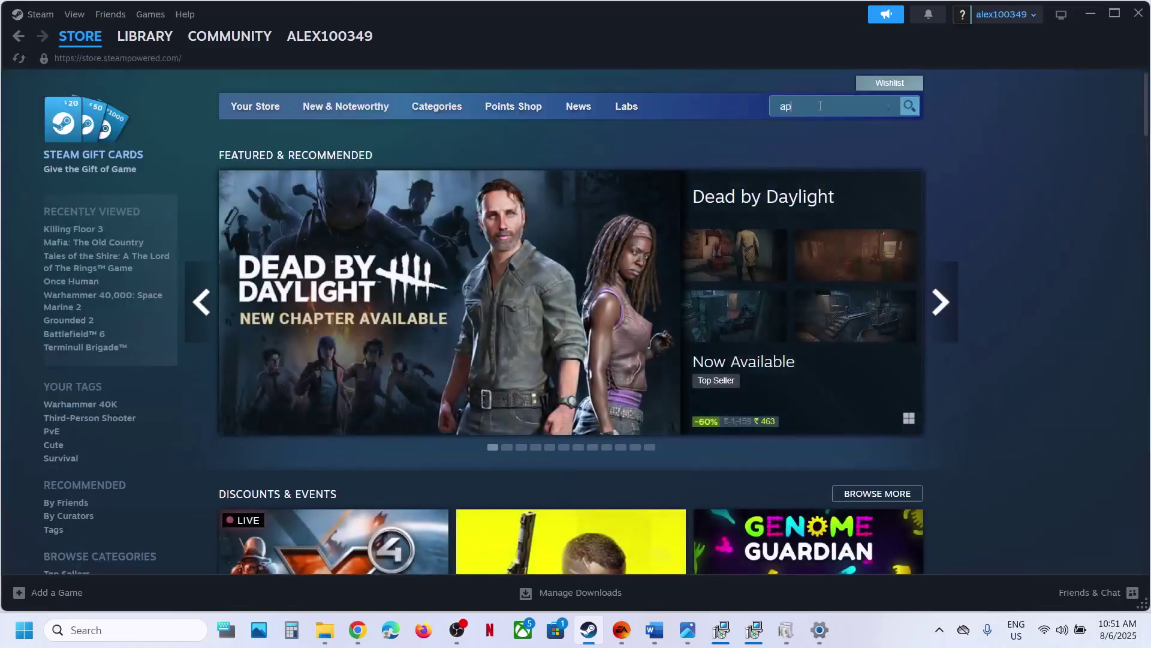
click(766, 151)
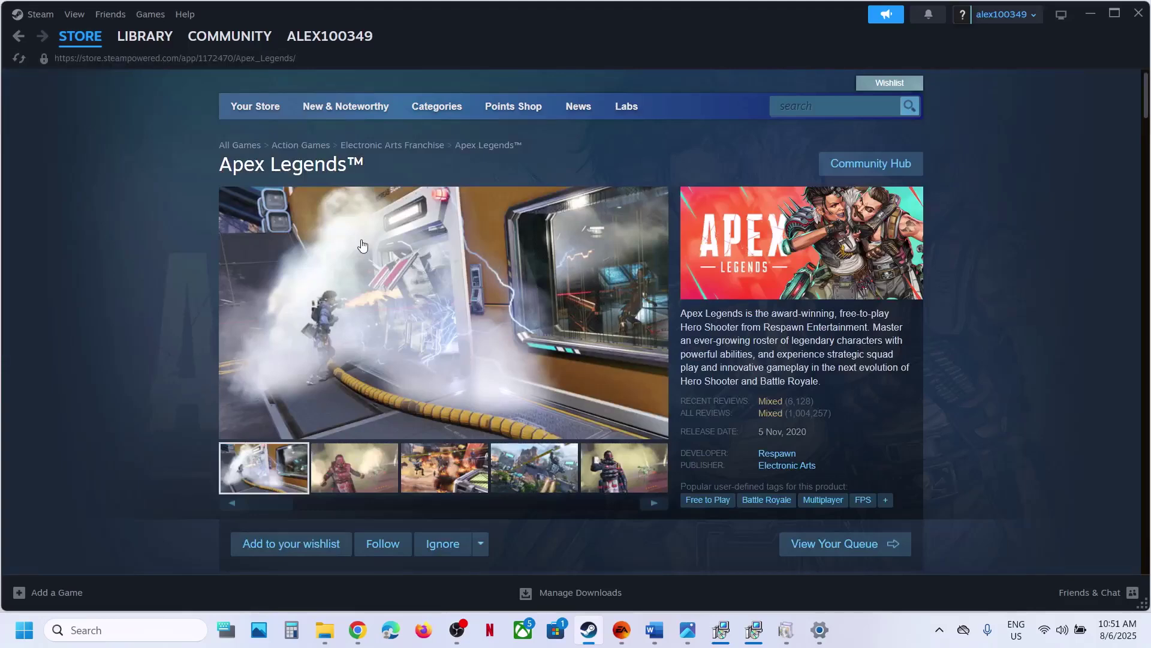
click(623, 635)
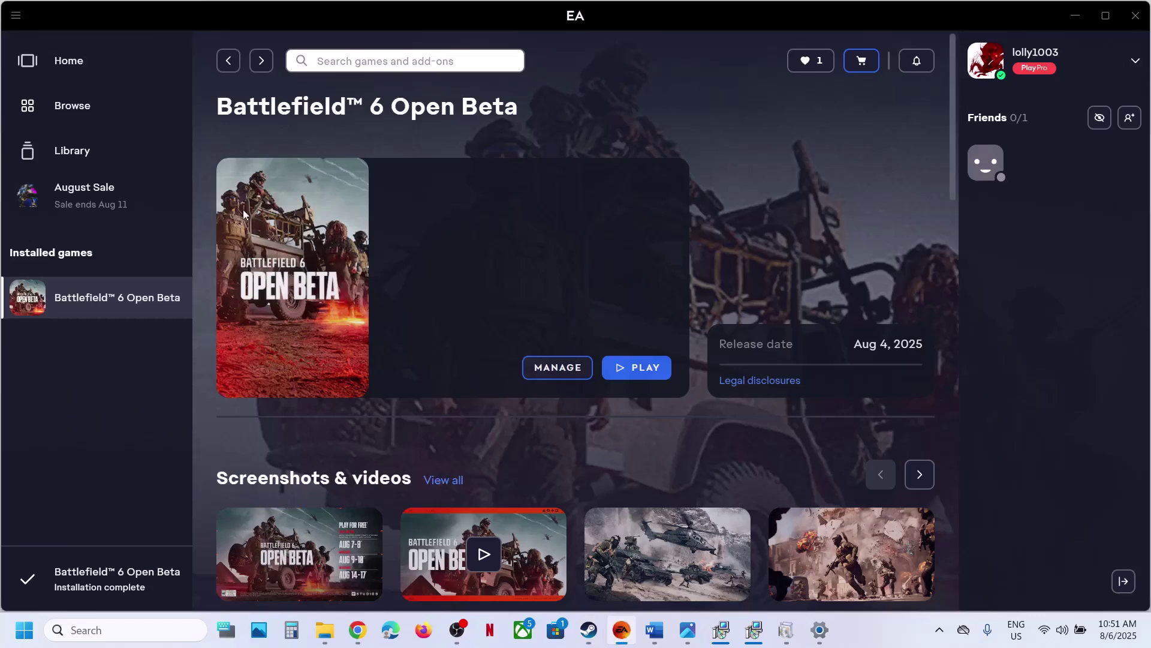
- Search the EA app catalogue for 'apex legends' and open its owned Standard Edition page
click(85, 110)
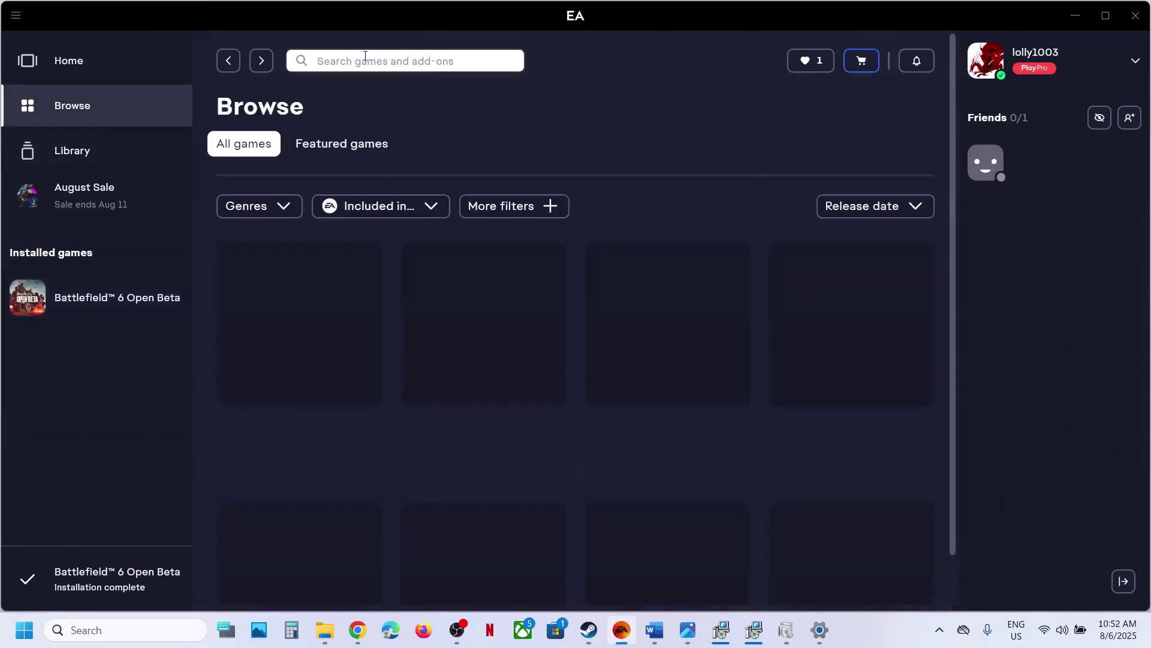
click(354, 58)
text(apex)
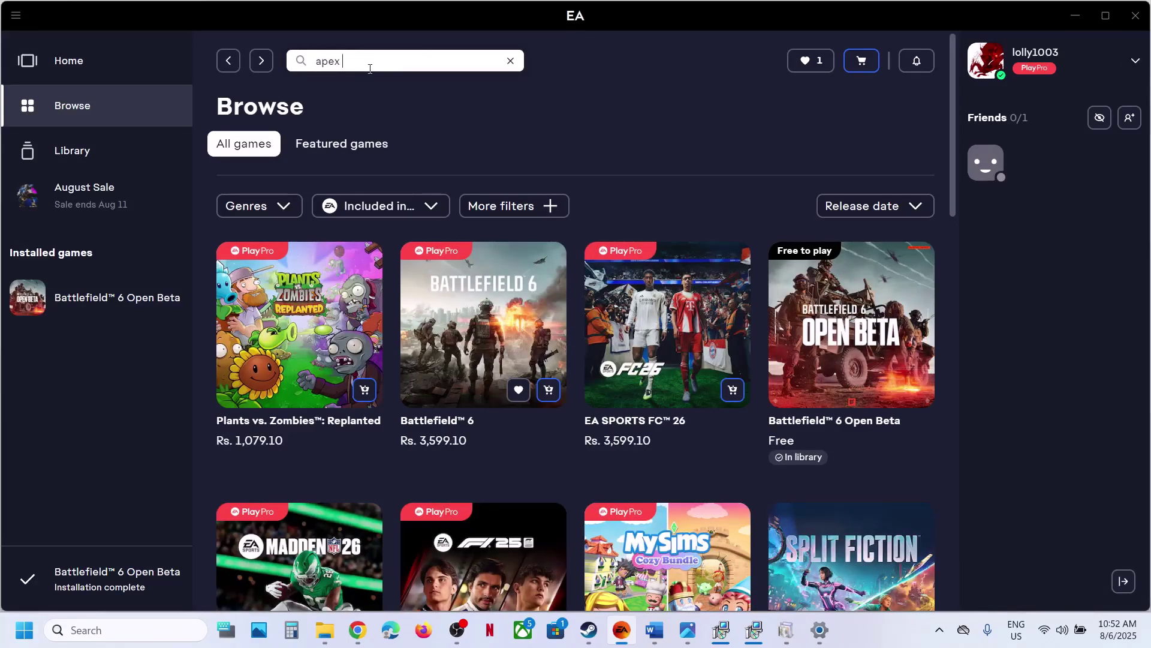
text( legends)
key(Return)
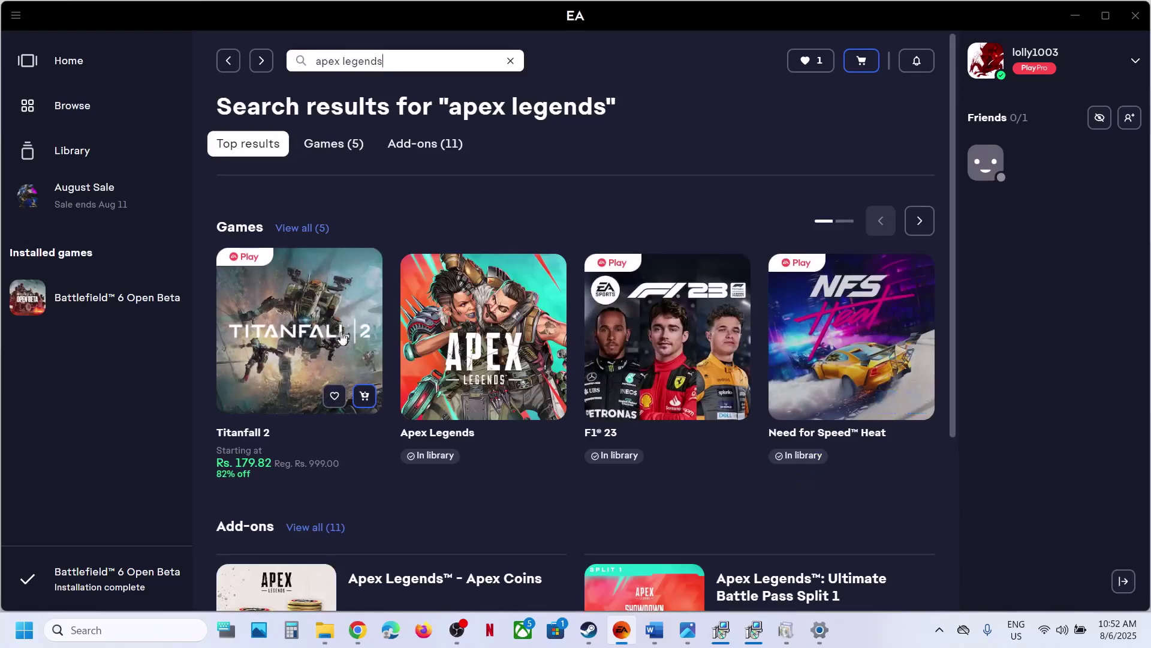
click(509, 329)
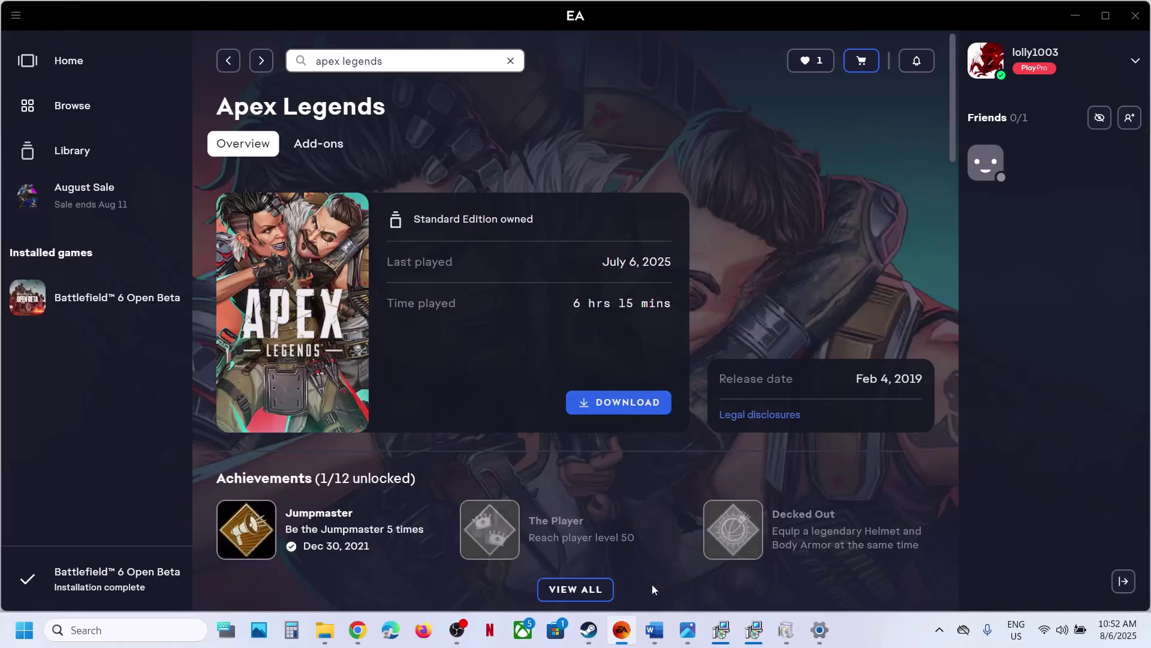
click(654, 630)
- Highlight the Step 8 uninstall and reinstall text in the notes
drag(485, 484, 401, 480)
scroll(401, 478, down, 4)
scroll(229, 464, up, 1)
drag(323, 441, 657, 444)
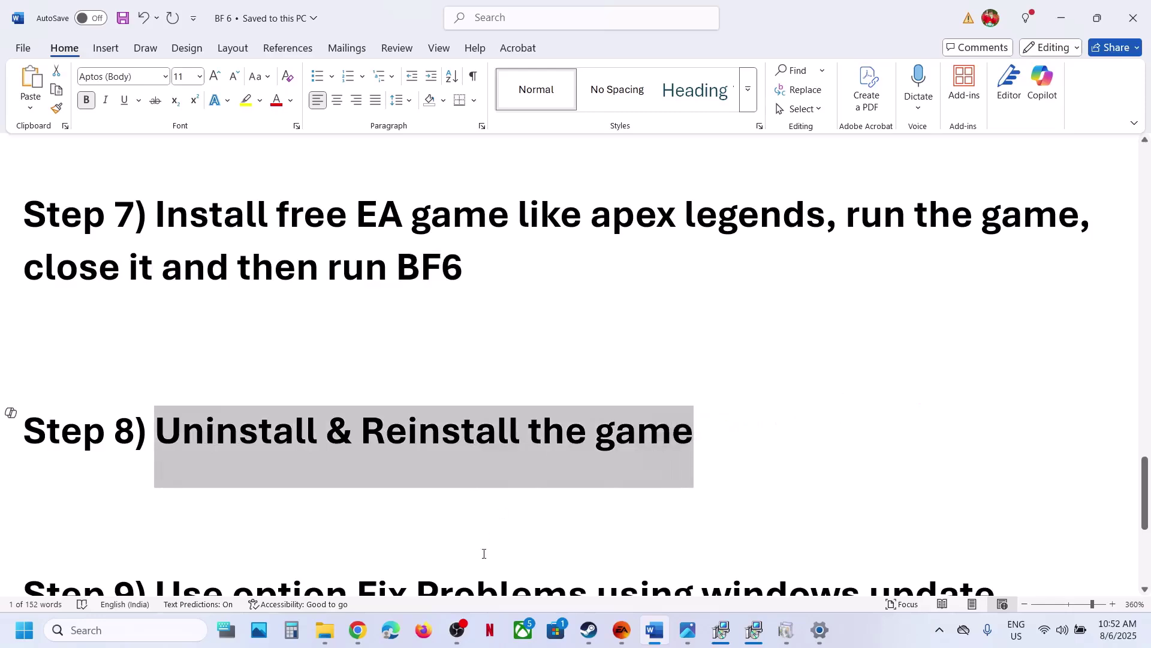
- Show the Uninstall option in Battlefield 6 Open Beta's Manage menu in the EA app
click(622, 638)
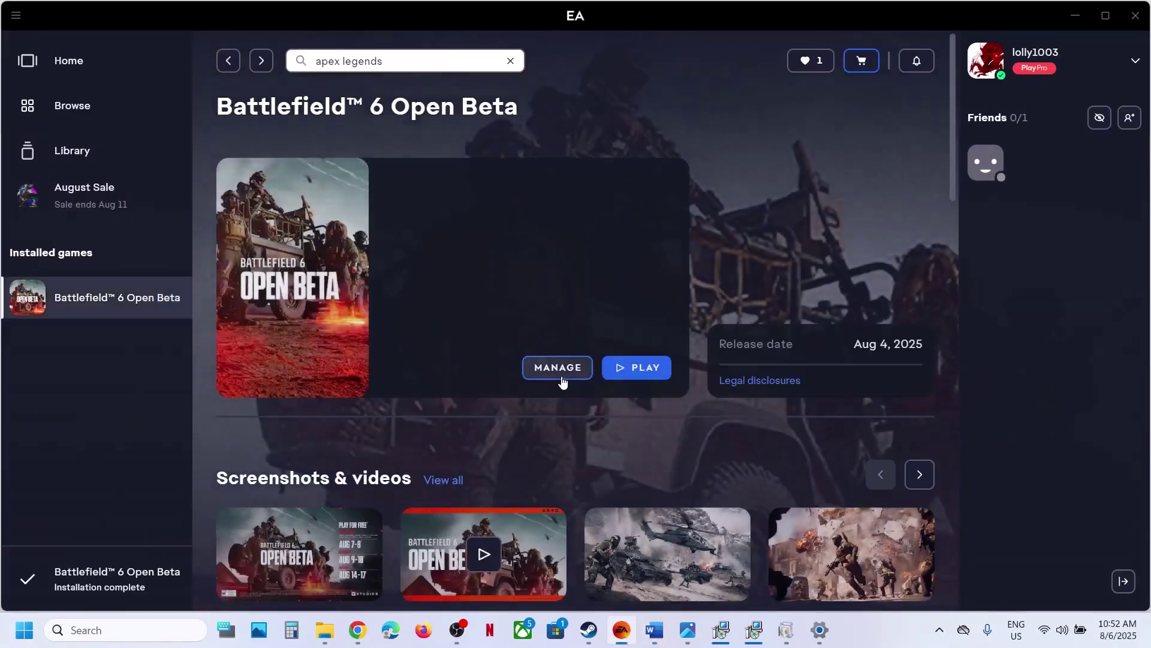
click(562, 376)
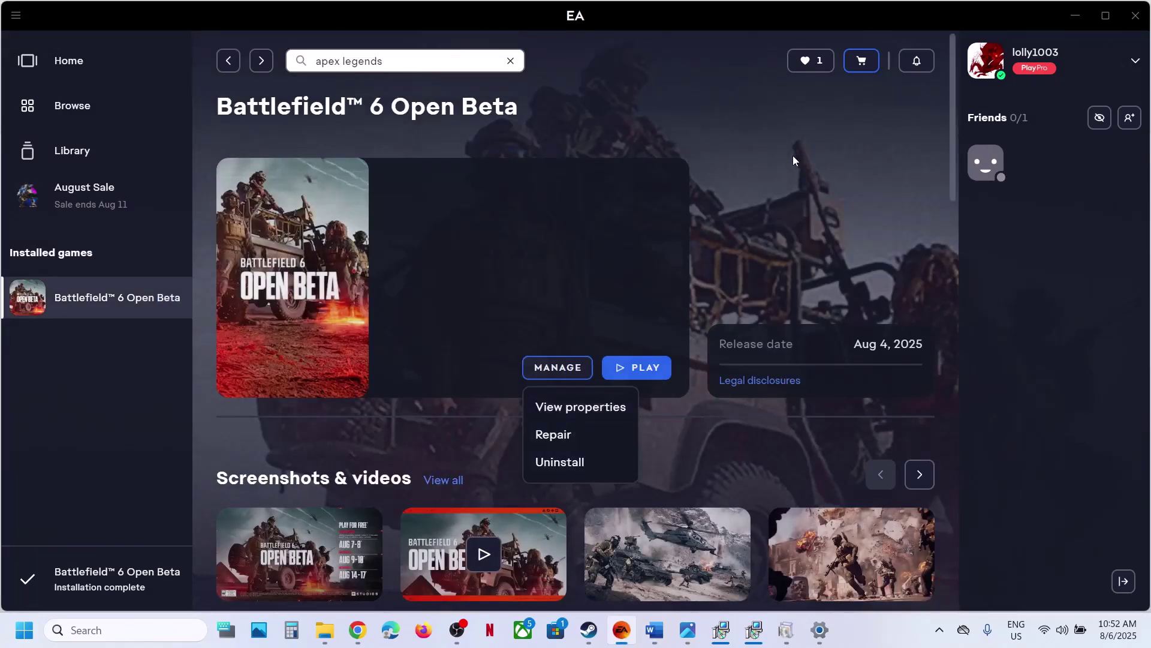
click(704, 252)
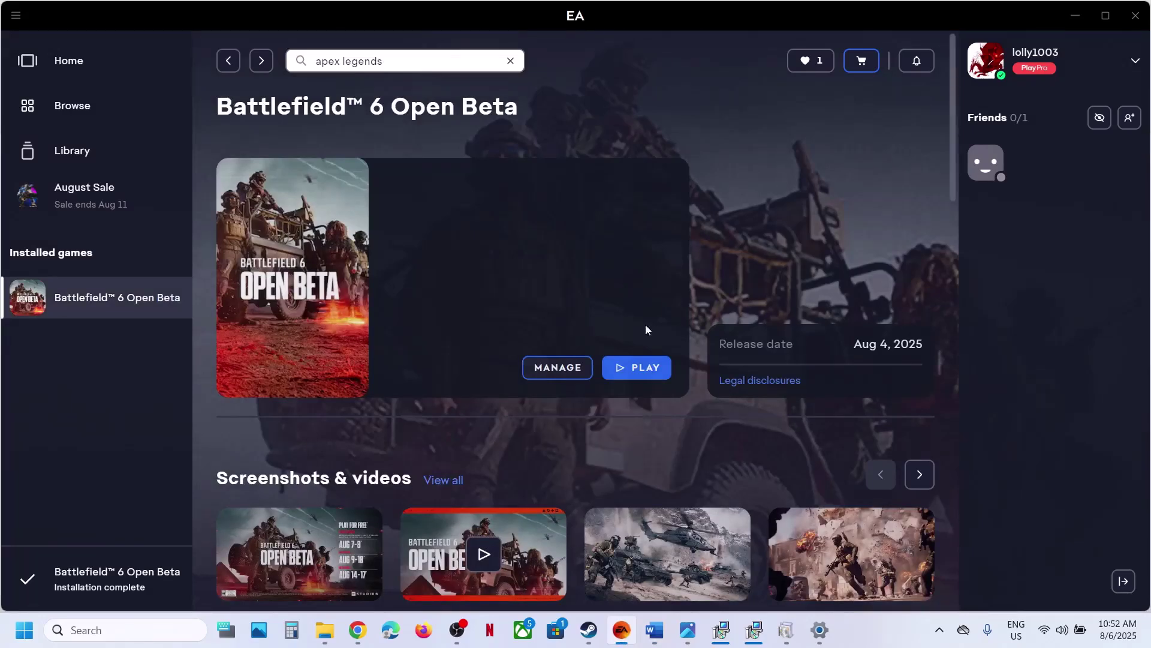
click(589, 630)
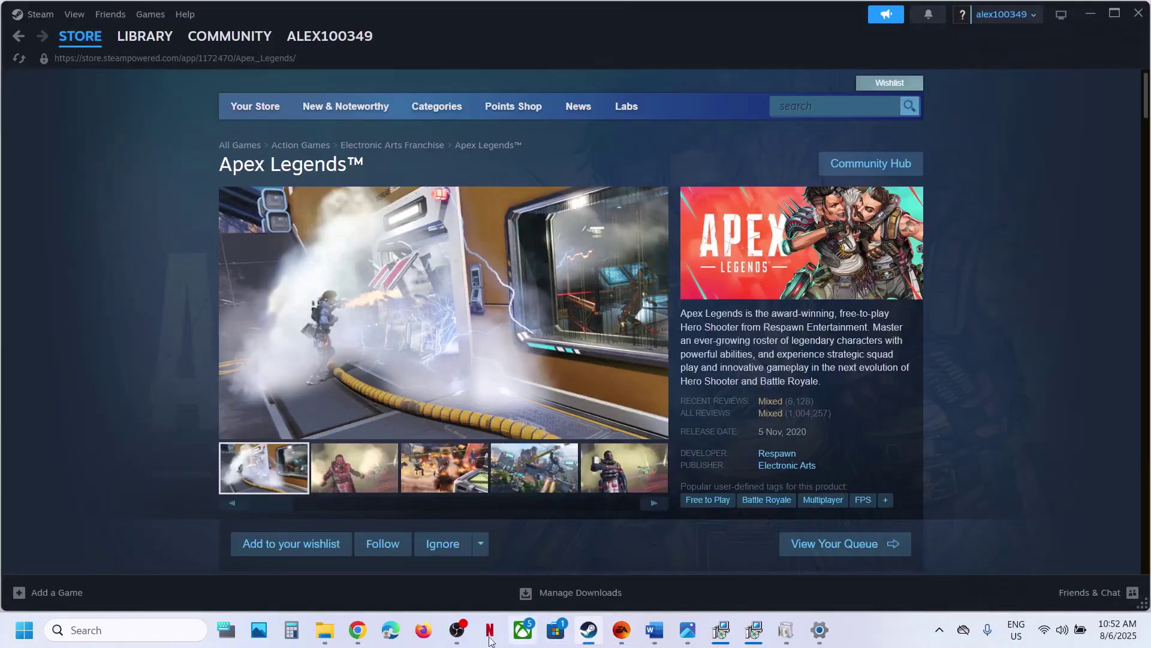
- Highlight Step 9, 'Fix Problems using windows update', in the notes
click(654, 629)
scroll(404, 394, down, 1)
scroll(404, 393, down, 1)
scroll(384, 432, up, 1)
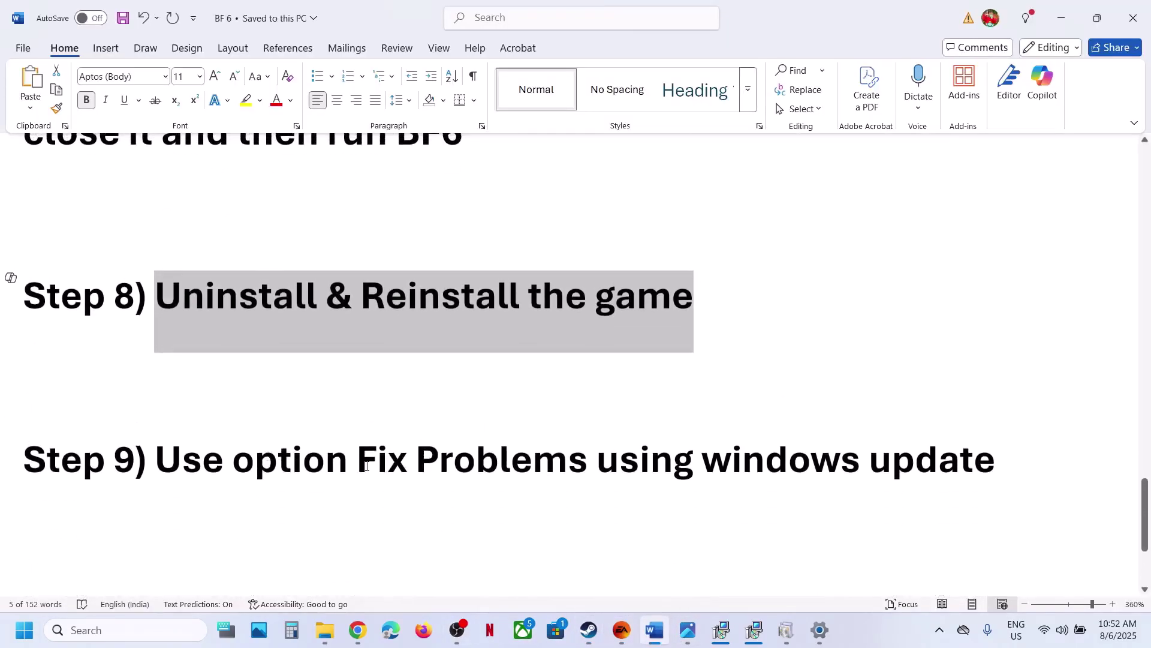
drag(366, 466, 999, 466)
- Go from Windows Update's Advanced options to the System > Recovery page with Reinstall now
key(alt+Tab)
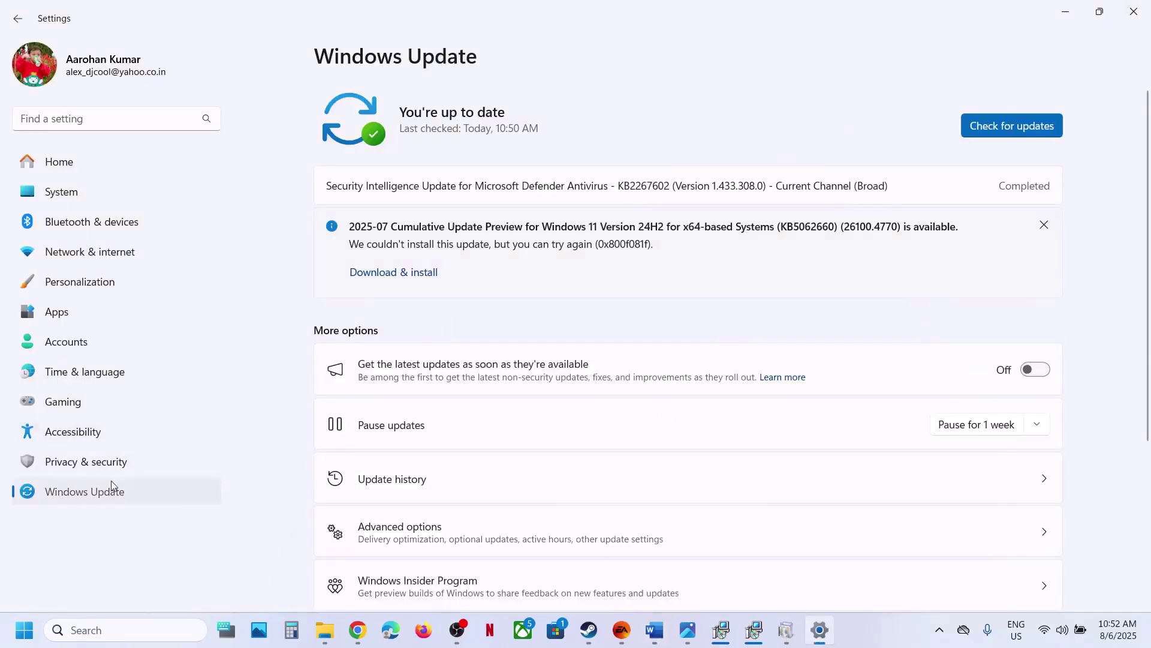
scroll(556, 365, down, 1)
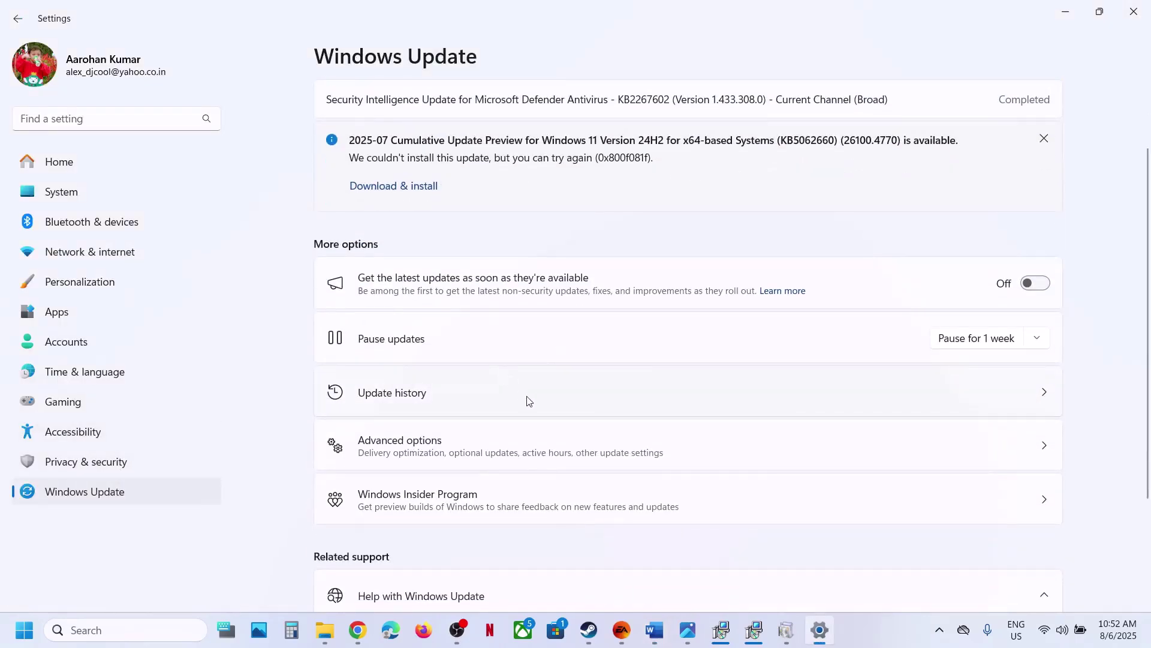
click(436, 448)
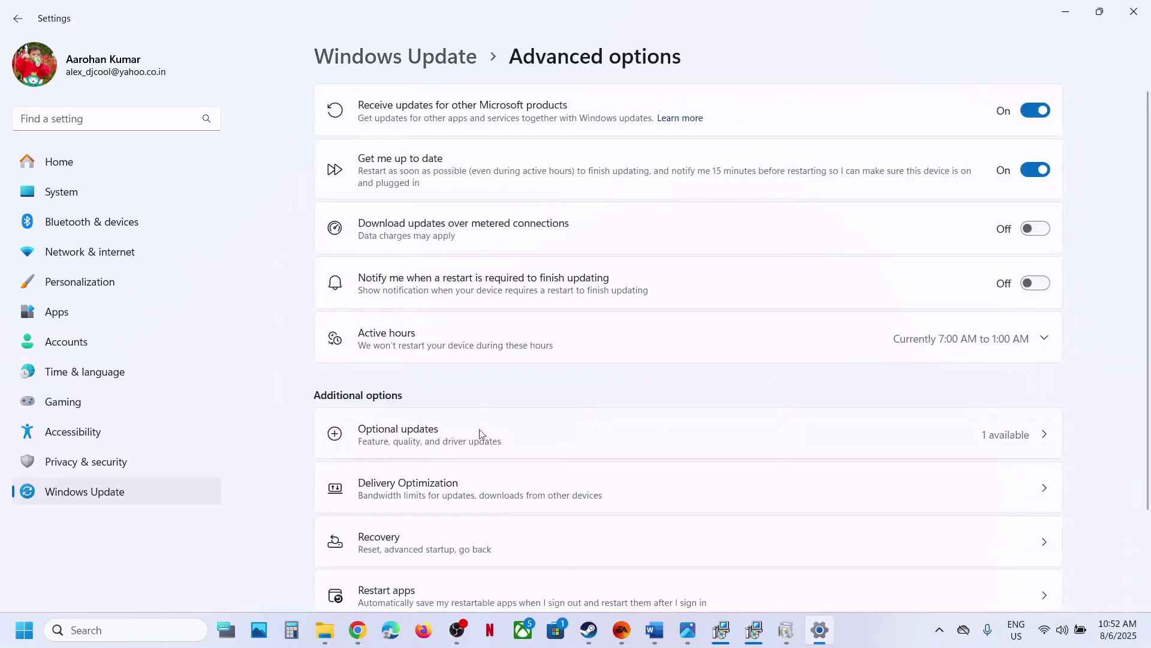
scroll(540, 414, down, 2)
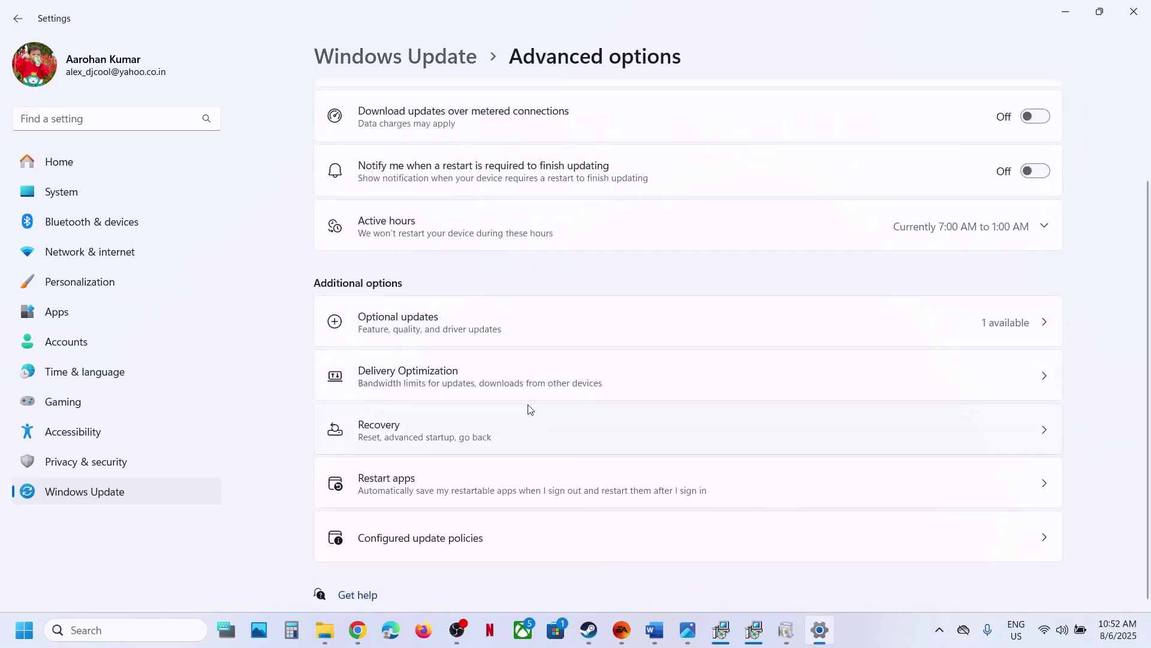
click(433, 453)
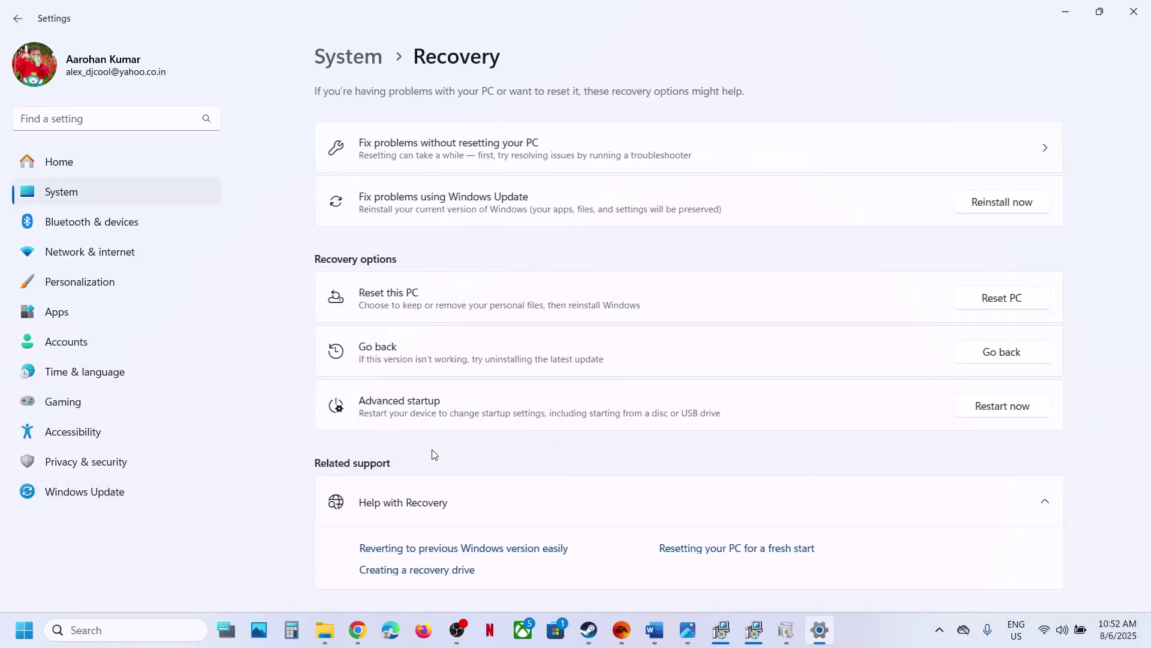
scroll(450, 414, down, 1)
scroll(470, 342, up, 1)
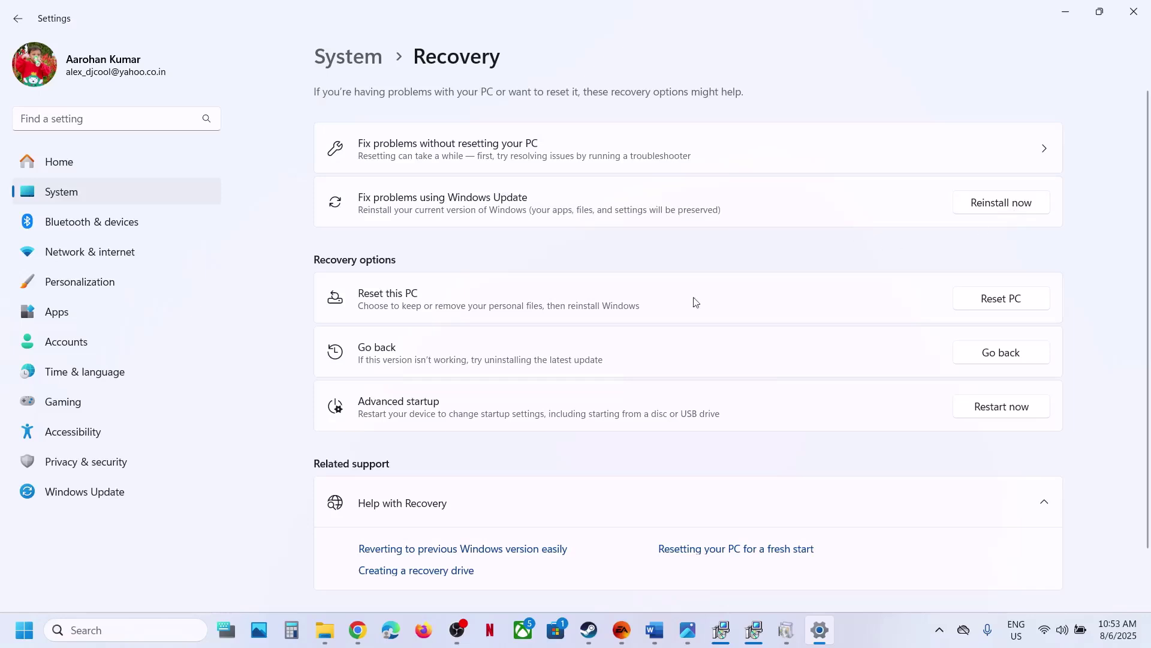
- Copy the Windows 11 download URL from the notes and load it in a new Chrome tab
click(651, 630)
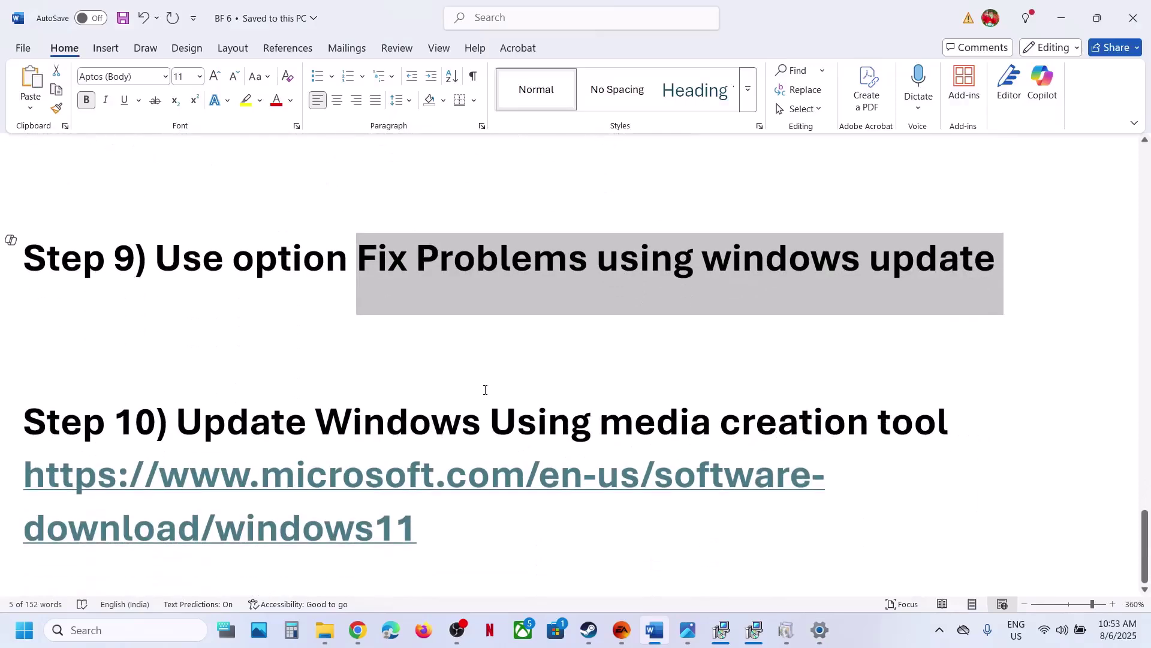
triple_click(403, 525)
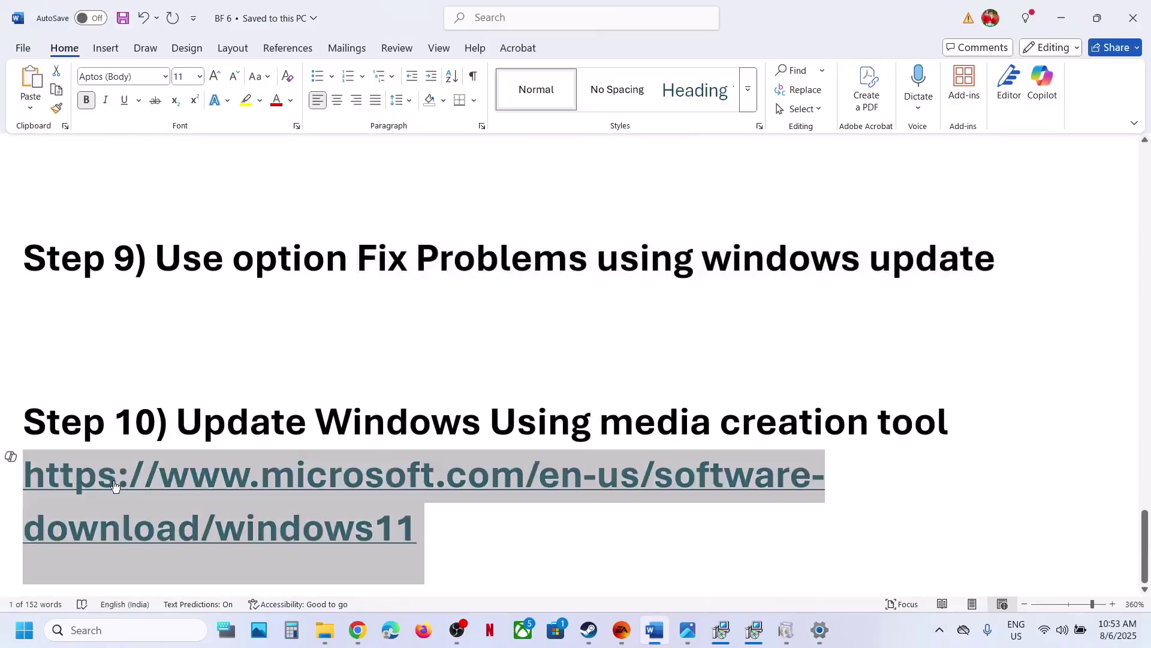
click(357, 632)
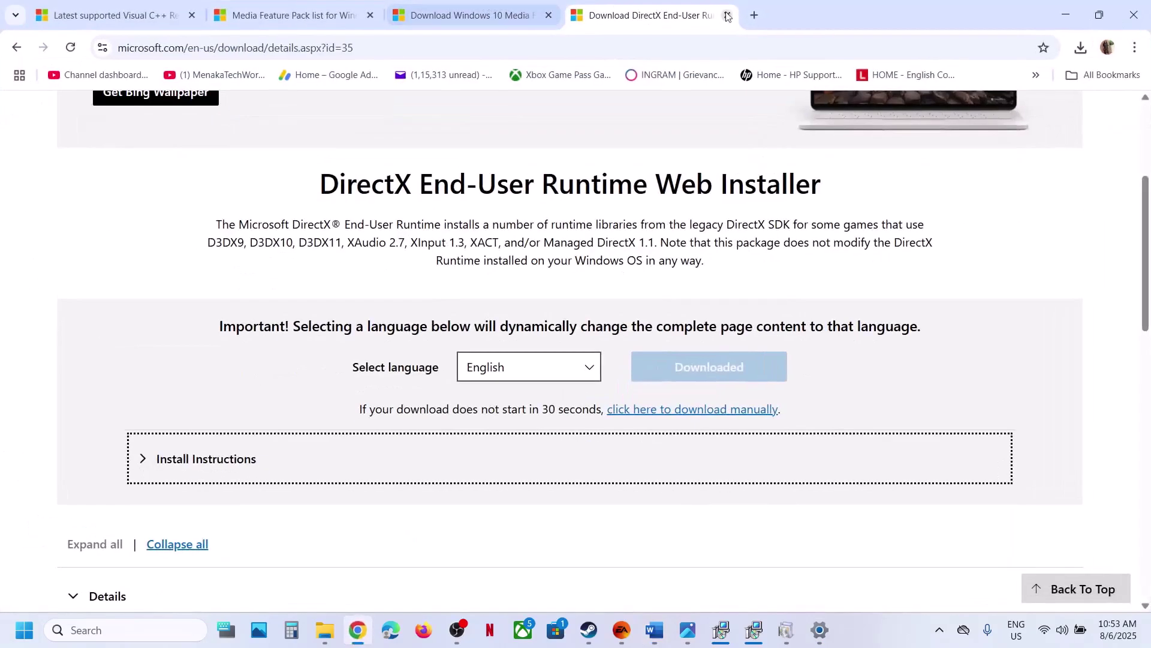
click(764, 16)
text(microsoft.com/en-us/software-download/windows11)
key(Return)
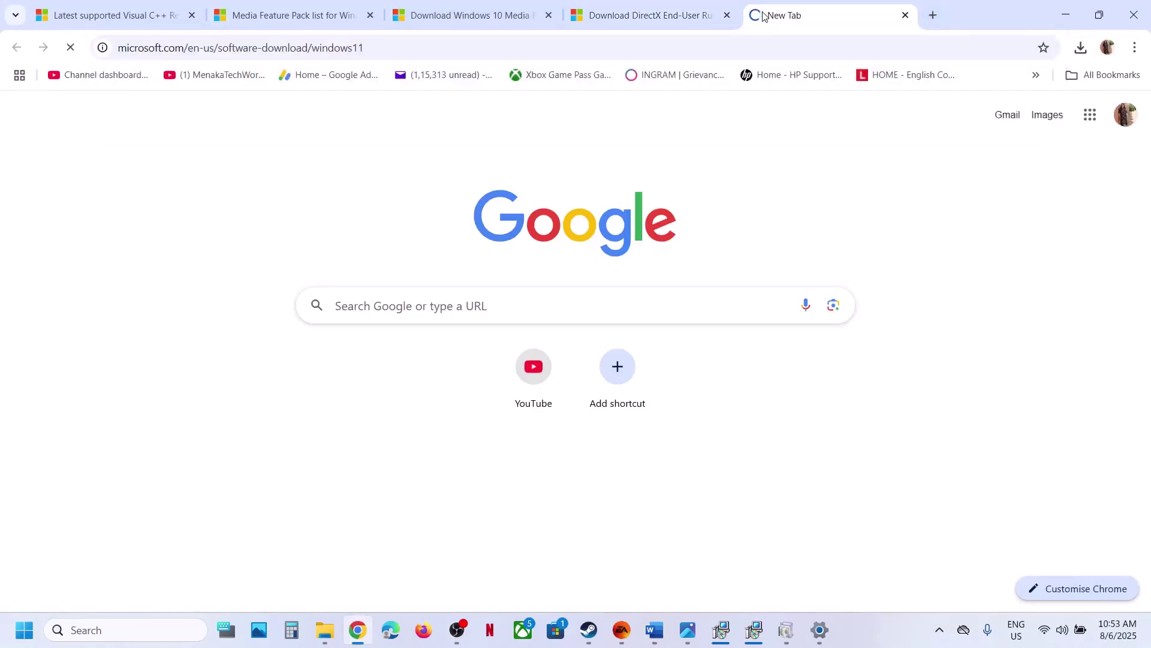
- Download the Windows 11 media creation tool and launch mediacreationtool (6).exe
scroll(322, 356, down, 2)
scroll(322, 357, down, 5)
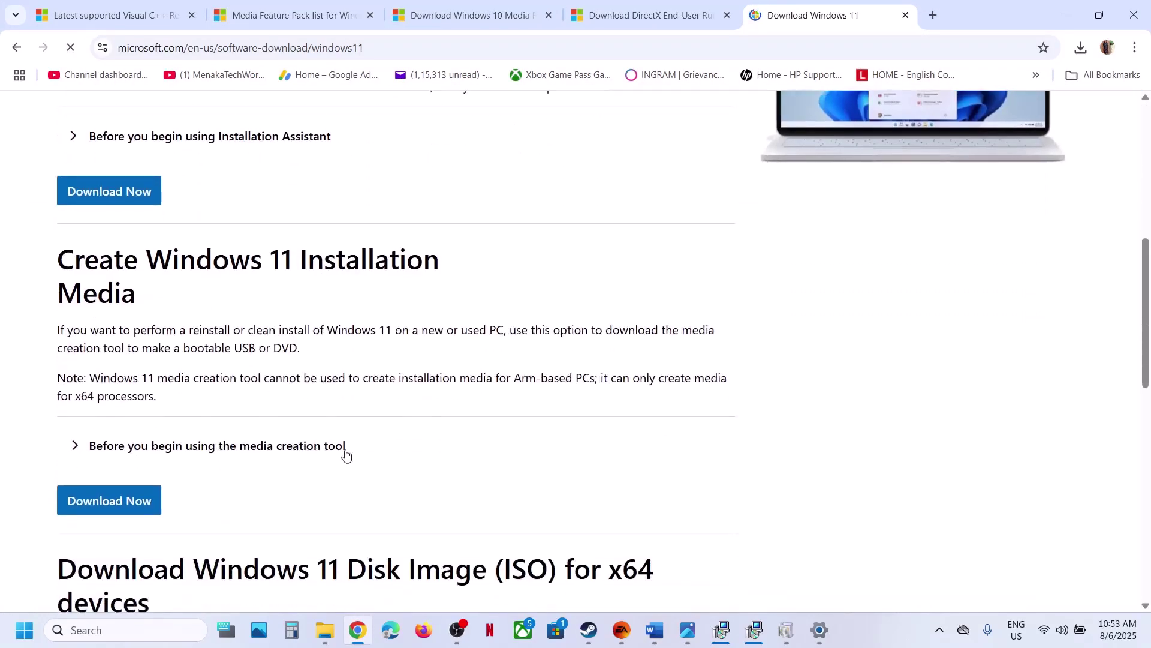
click(100, 508)
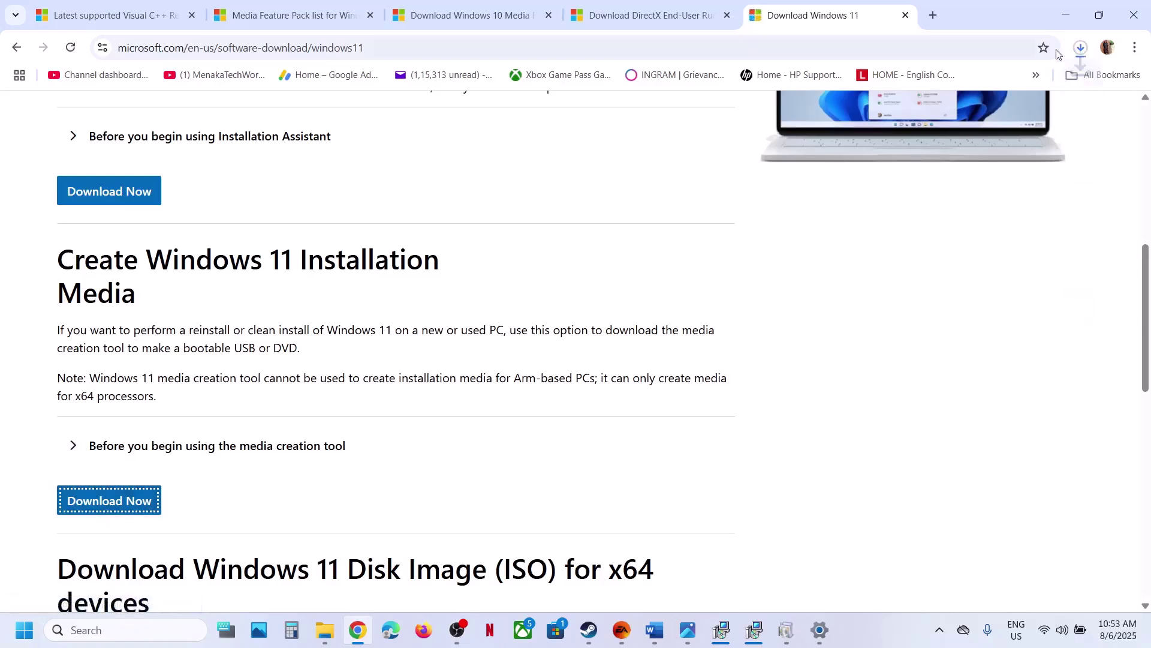
click(840, 645)
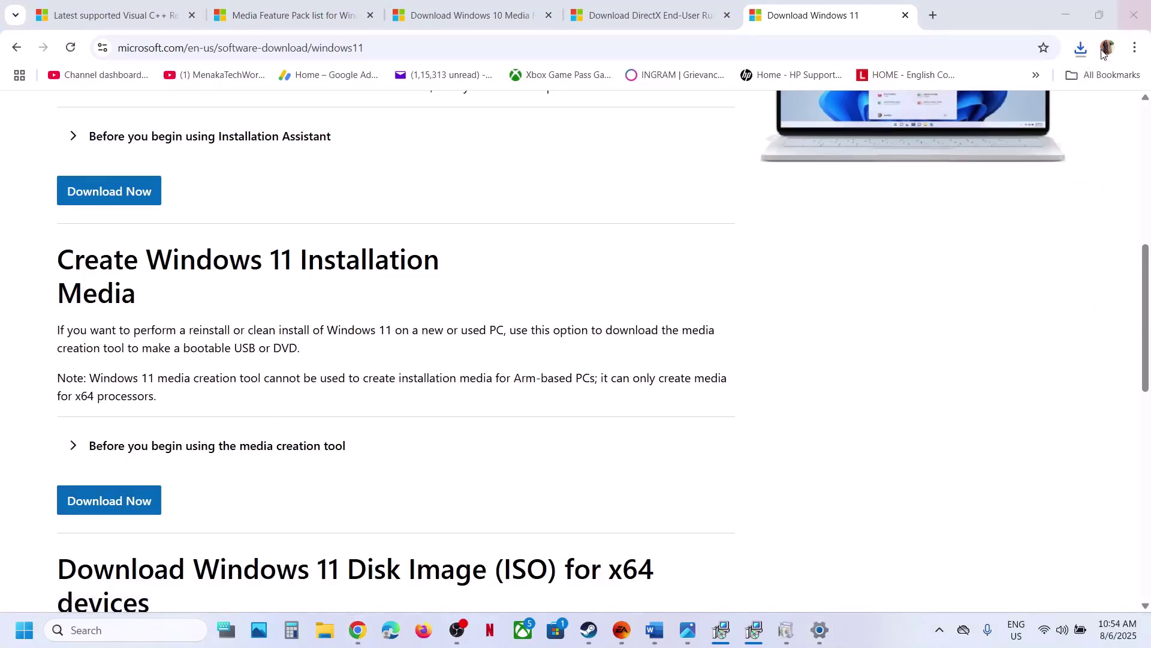
click(1081, 47)
click(936, 121)
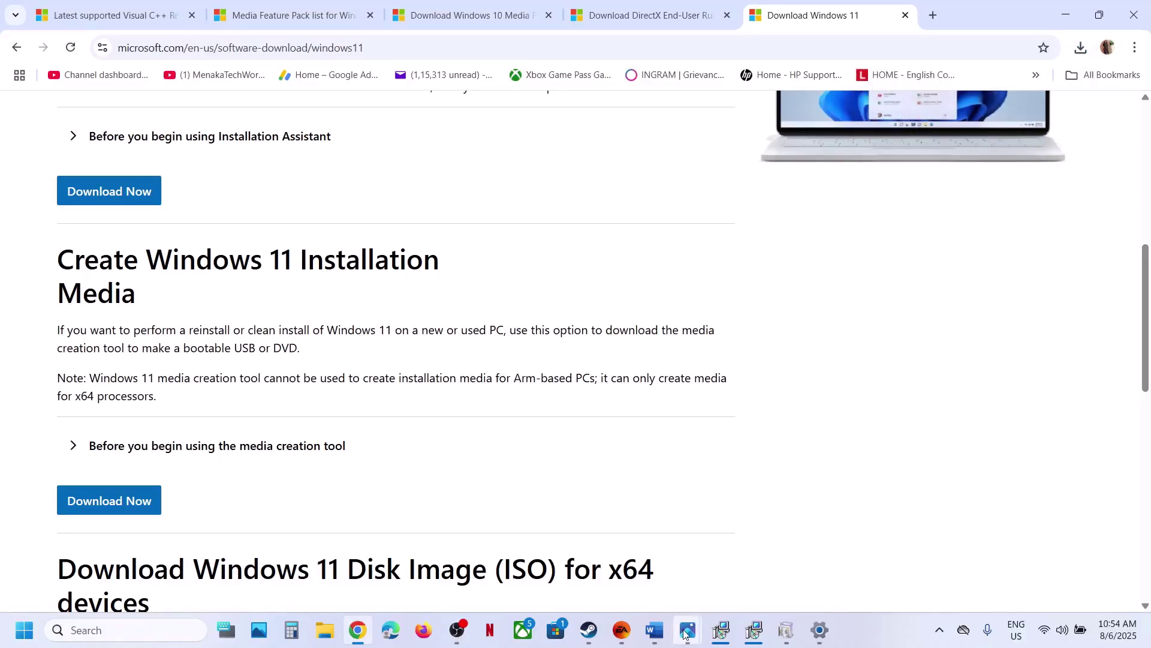
- Step through the setup screenshots from 1.png's license terms to the Windows ISO on the desktop
mouse_move(688, 630)
click(767, 552)
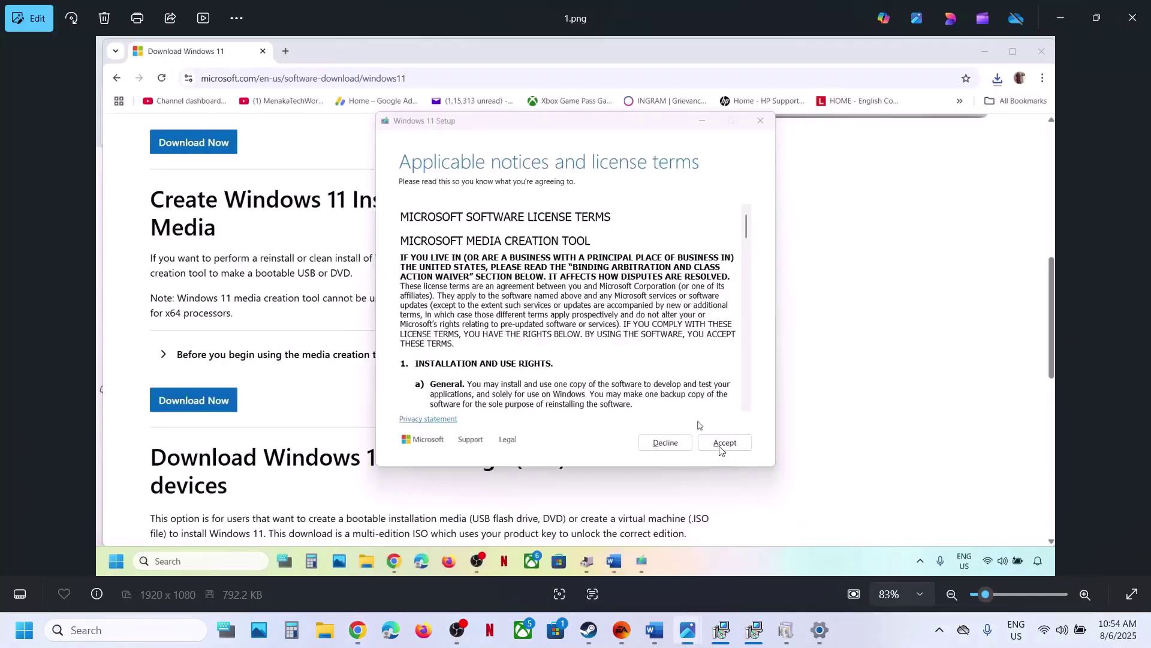
key(Right)
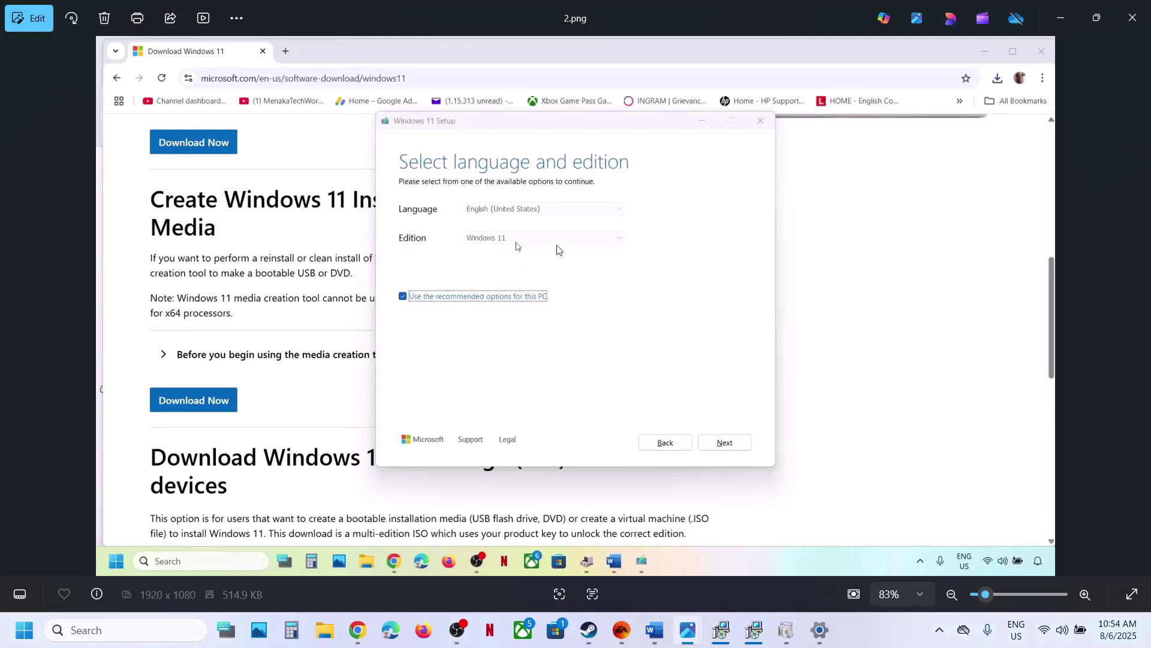
key(Right)
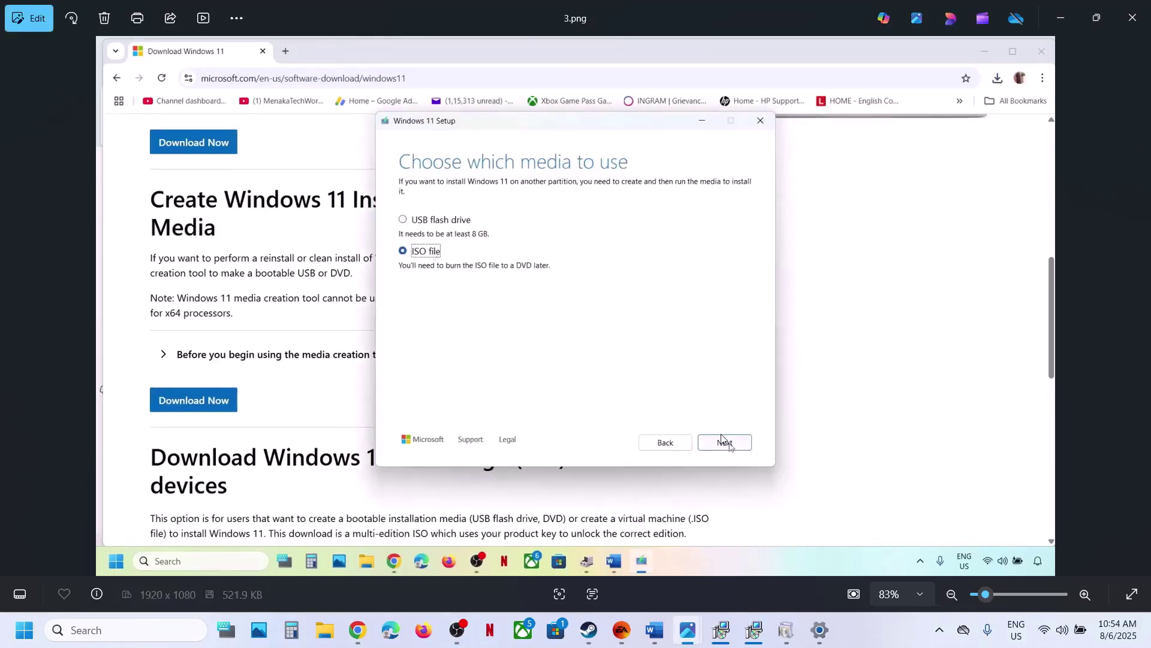
key(Right)
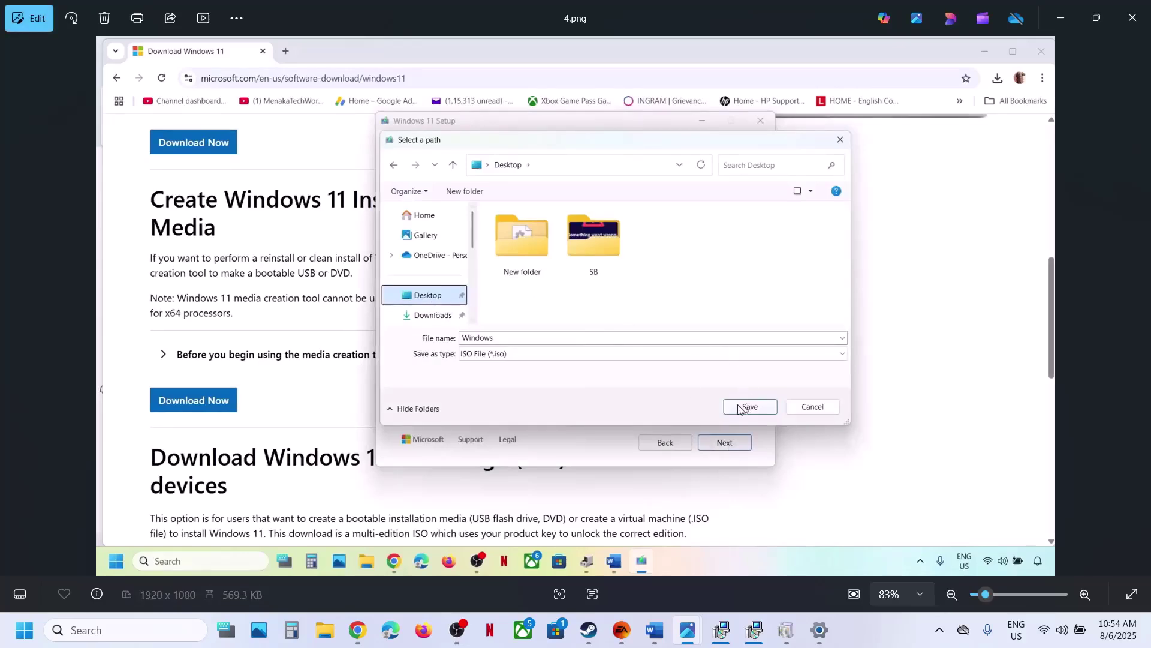
key(Right)
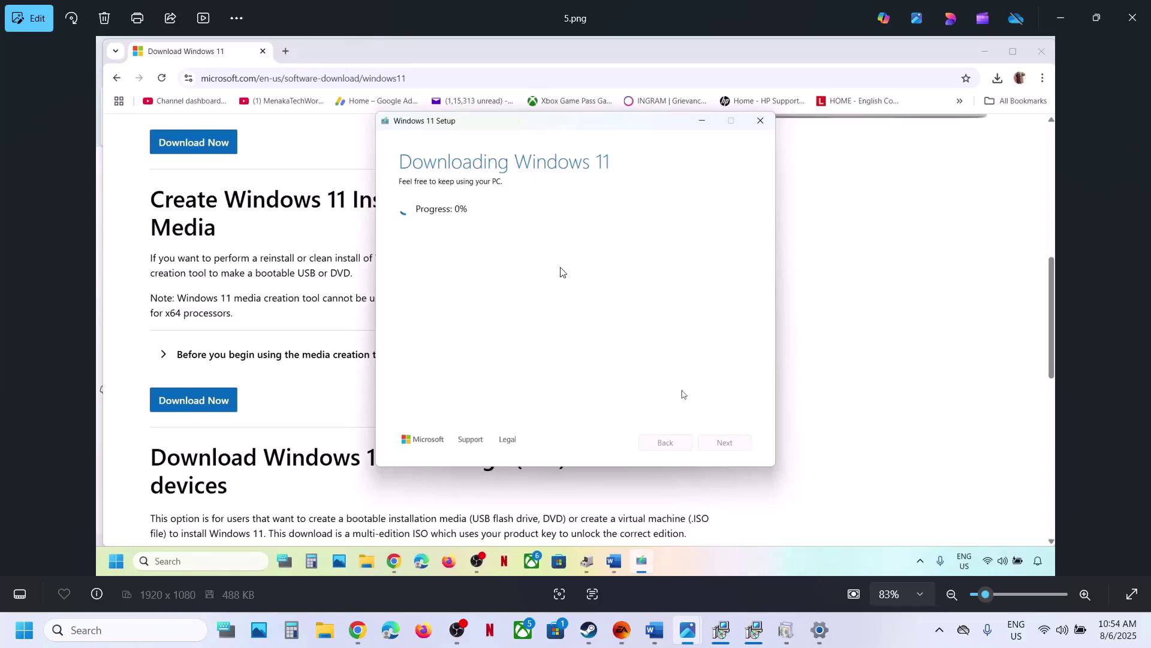
key(Right)
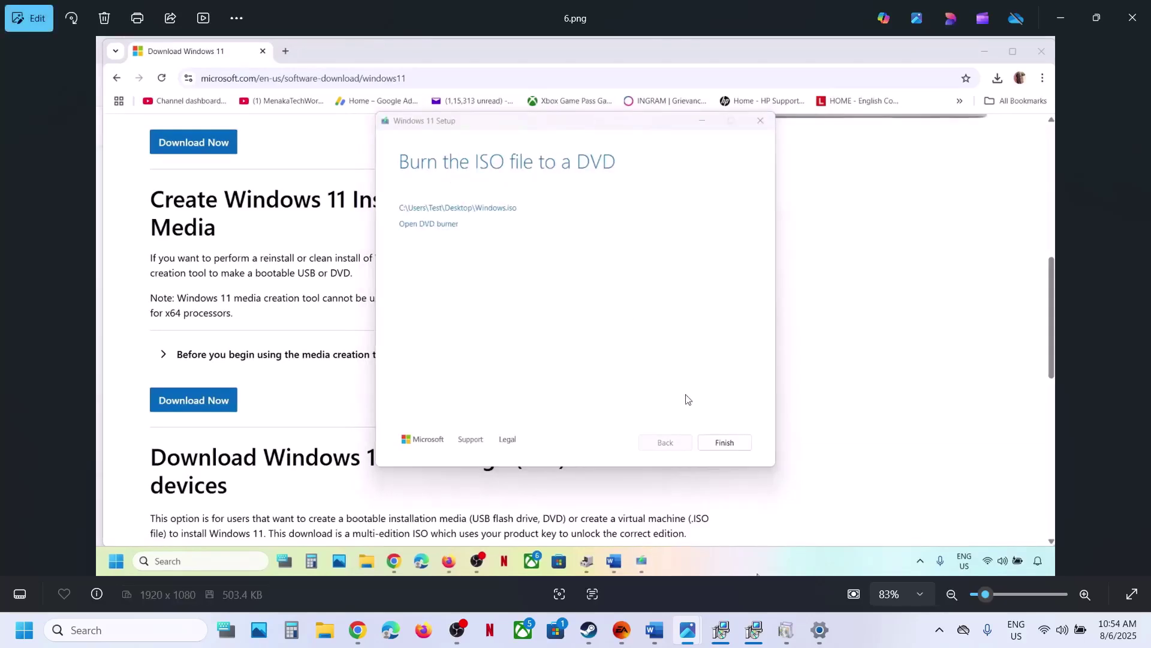
key(Right)
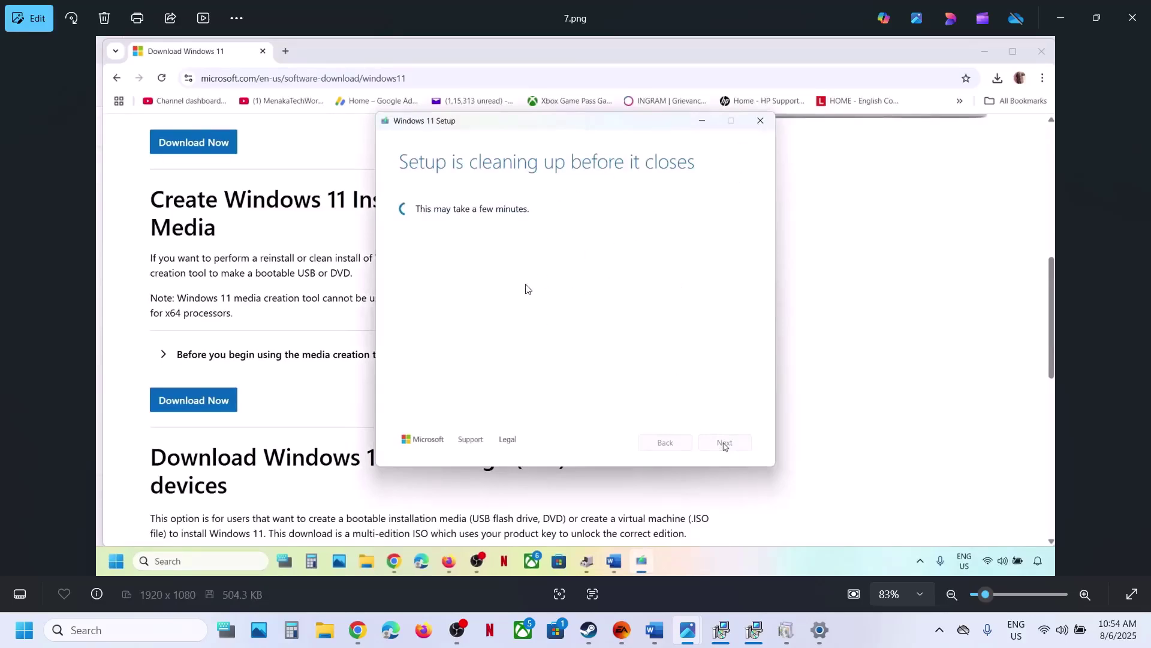
key(Right)
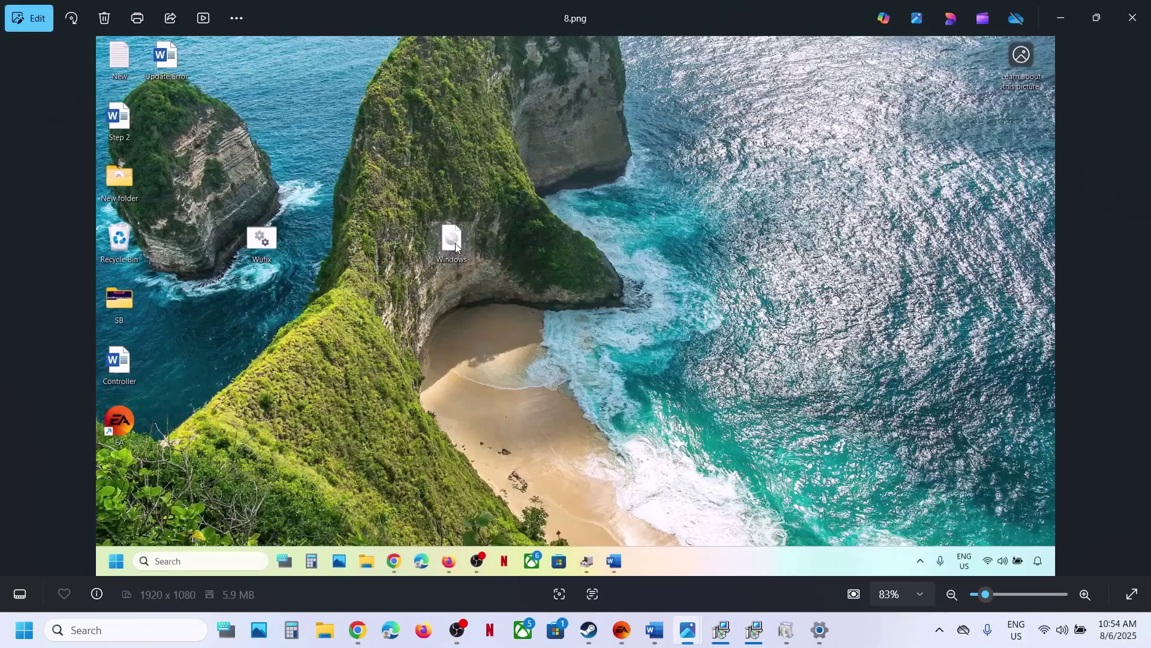
key(Right)
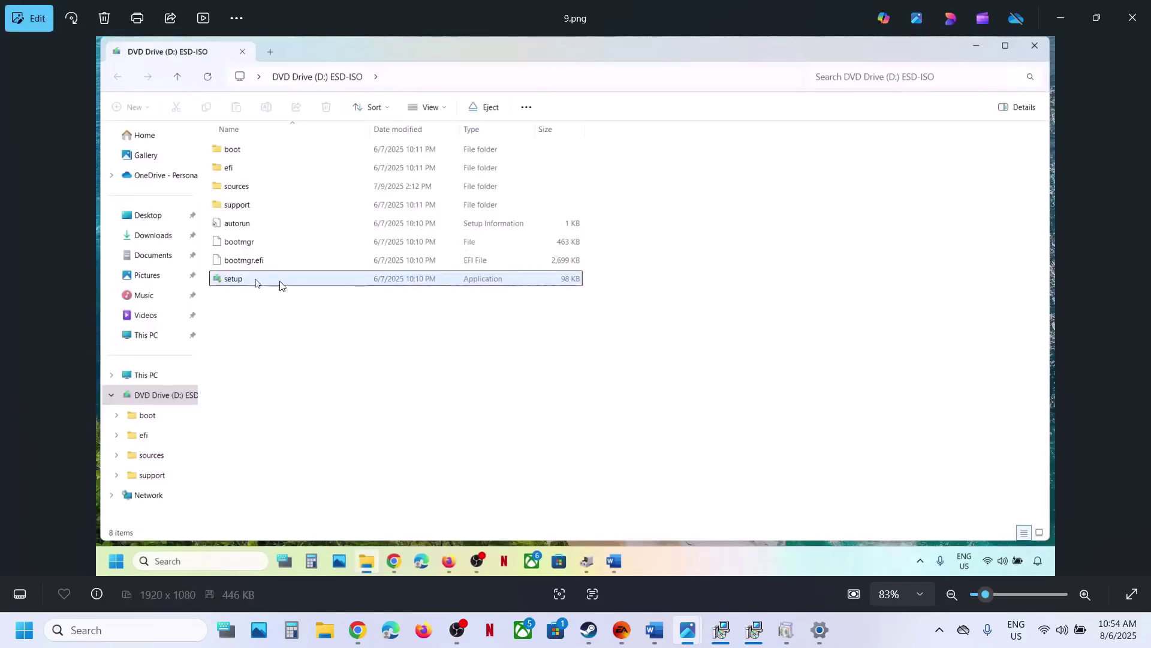
- View the permission prompt, Install Windows 11 and license terms screenshots, then return to the EA app
key(Right)
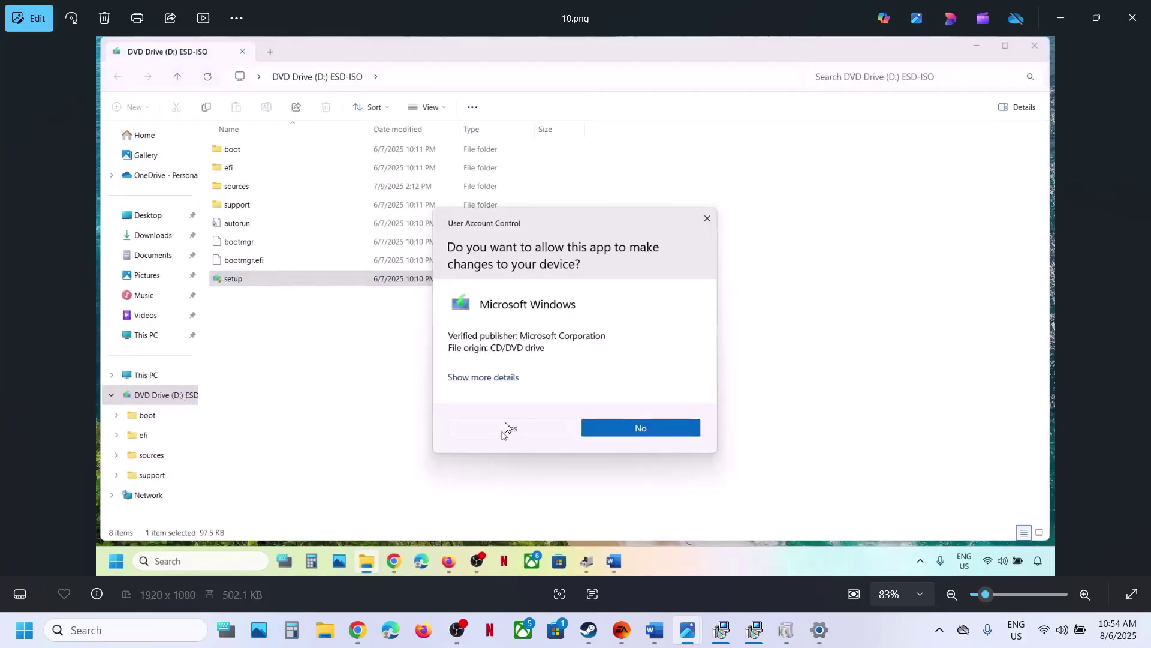
key(Right)
key(Right)
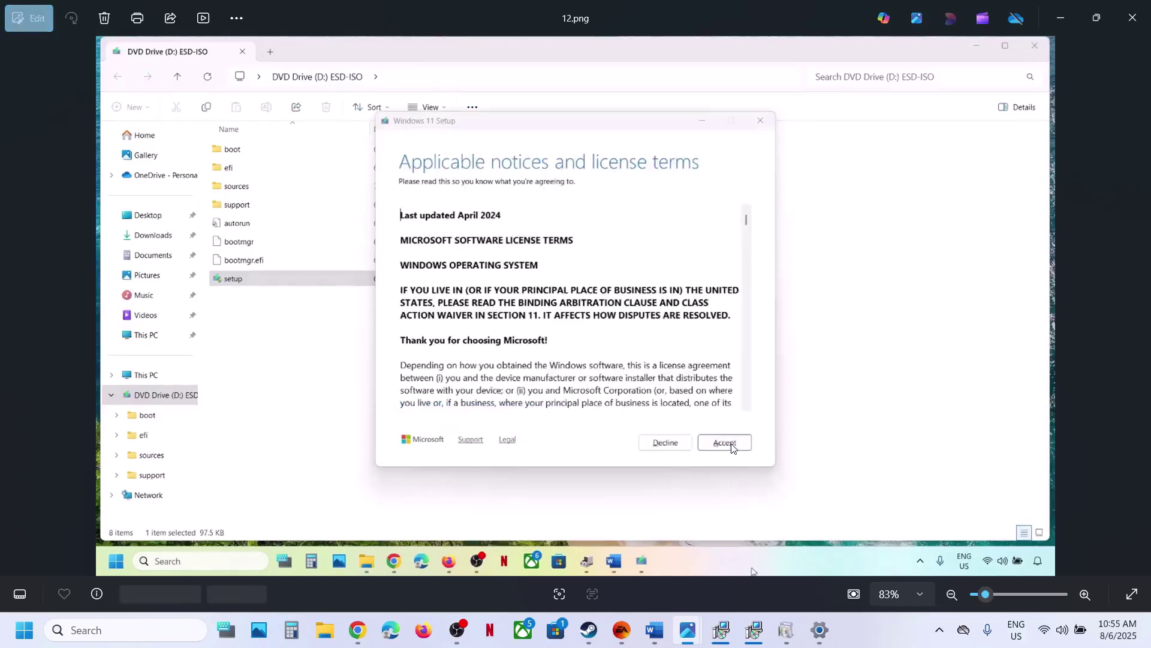
key(Right)
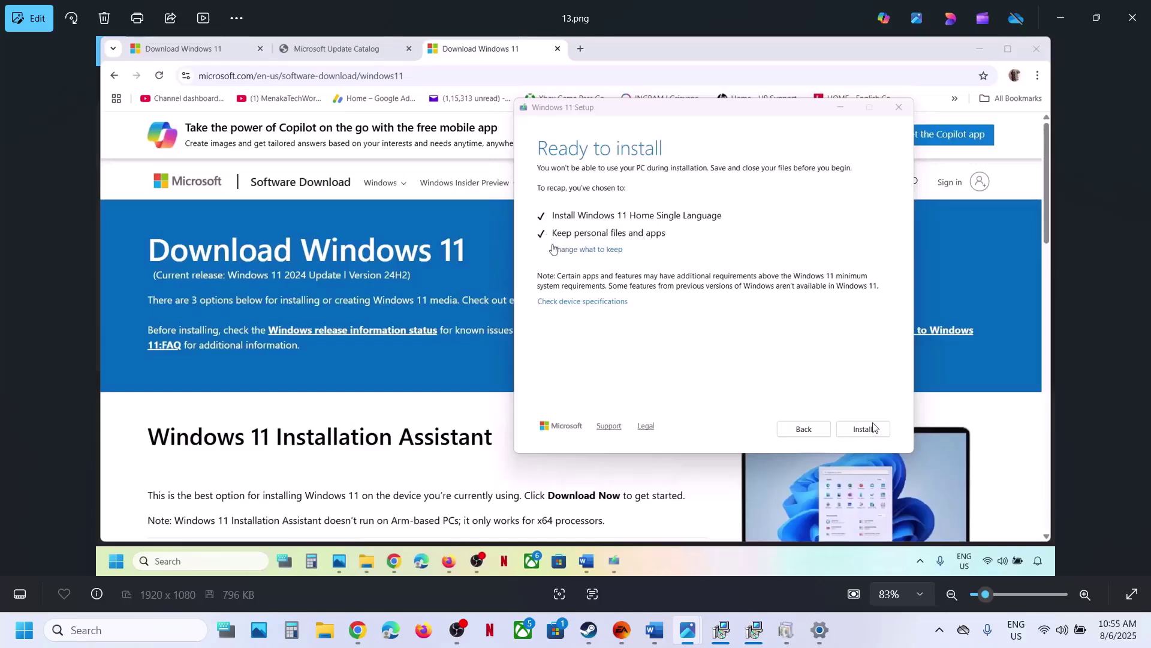
click(621, 630)
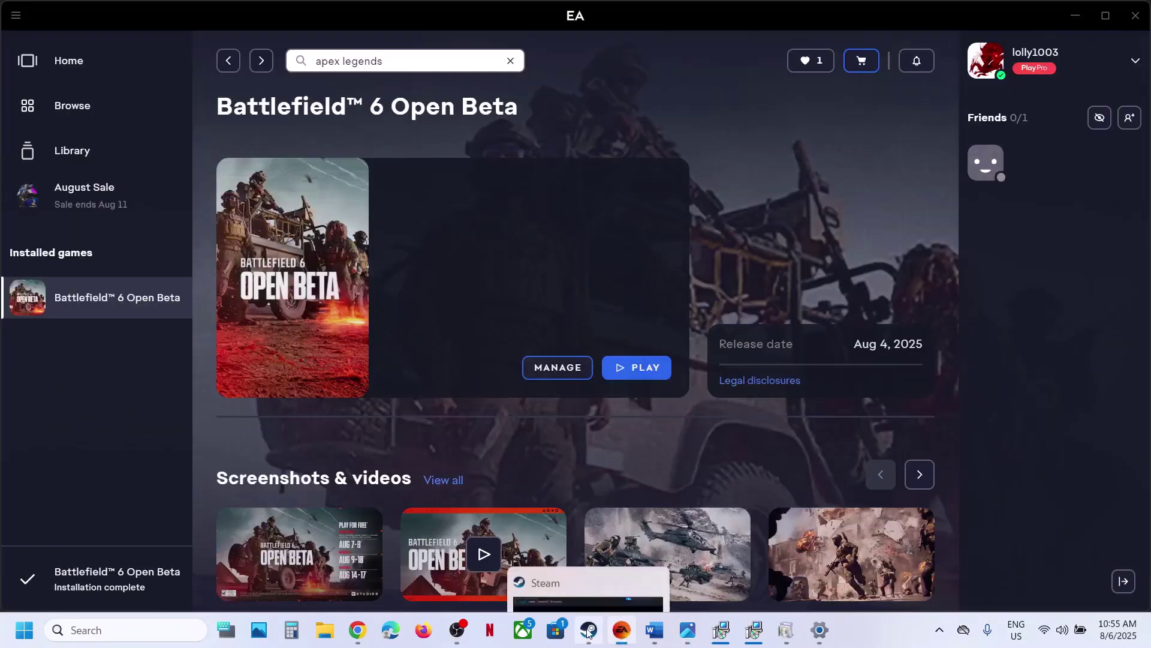